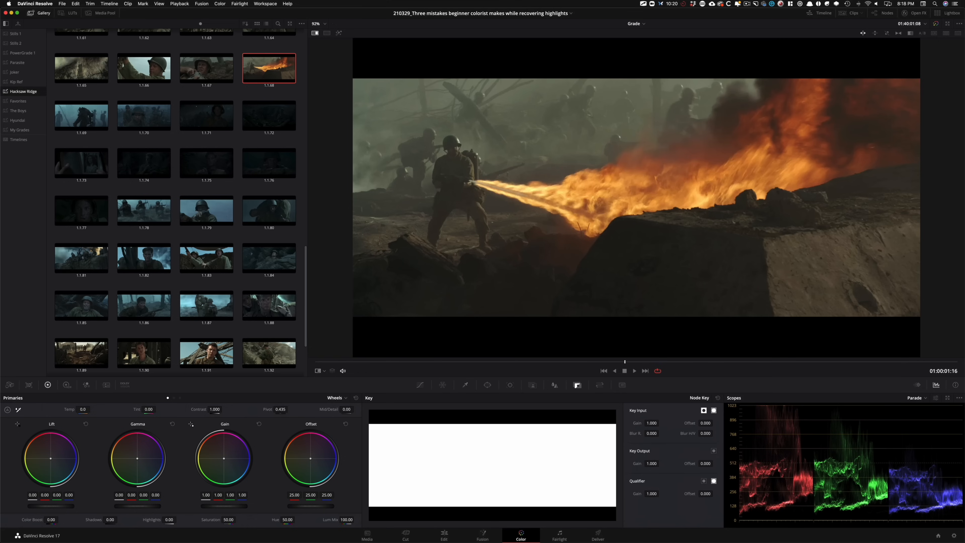
Step: Annotate the flames in the flamethrower still and link them to their peaks in the parade's red channel
{"action": "left_click", "coordinate": [163, 156]}
{"action": "key", "text": "grave"}
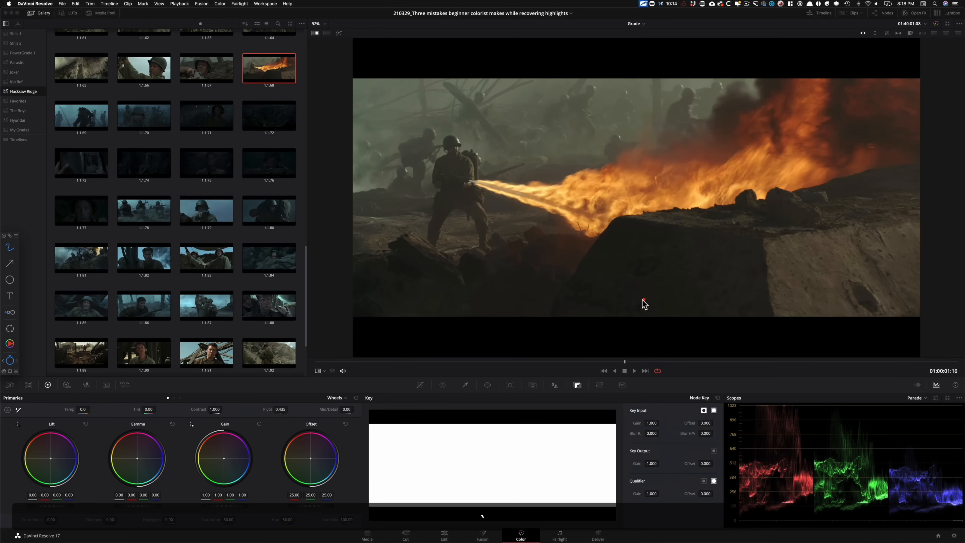
{"action": "key", "text": "super+Tab"}
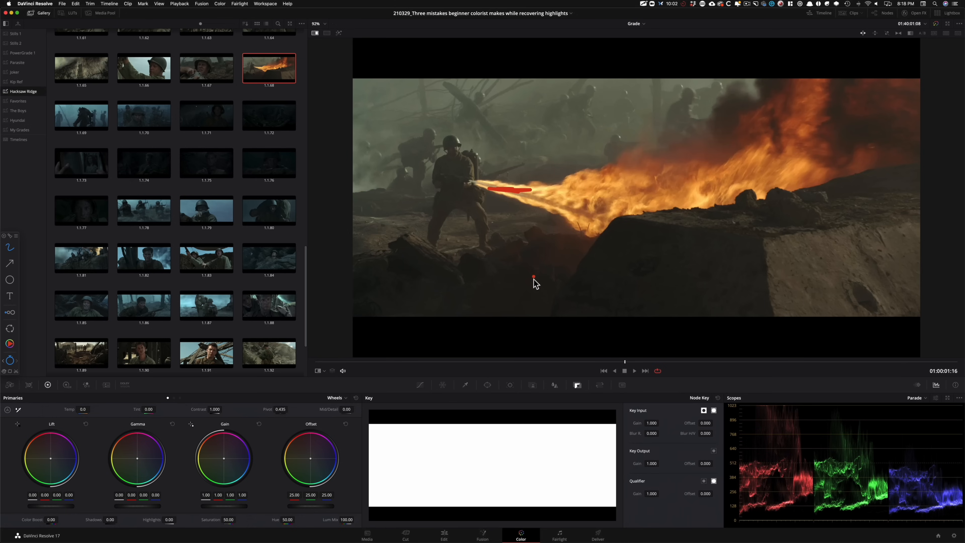
{"action": "mouse_move", "coordinate": [616, 183]}
{"action": "left_mouse_down"}
{"action": "mouse_move", "coordinate": [635, 179]}
{"action": "mouse_move", "coordinate": [613, 182]}
{"action": "left_mouse_up"}
{"action": "left_click_drag", "start_coordinate": [514, 171], "coordinate": [474, 181]}
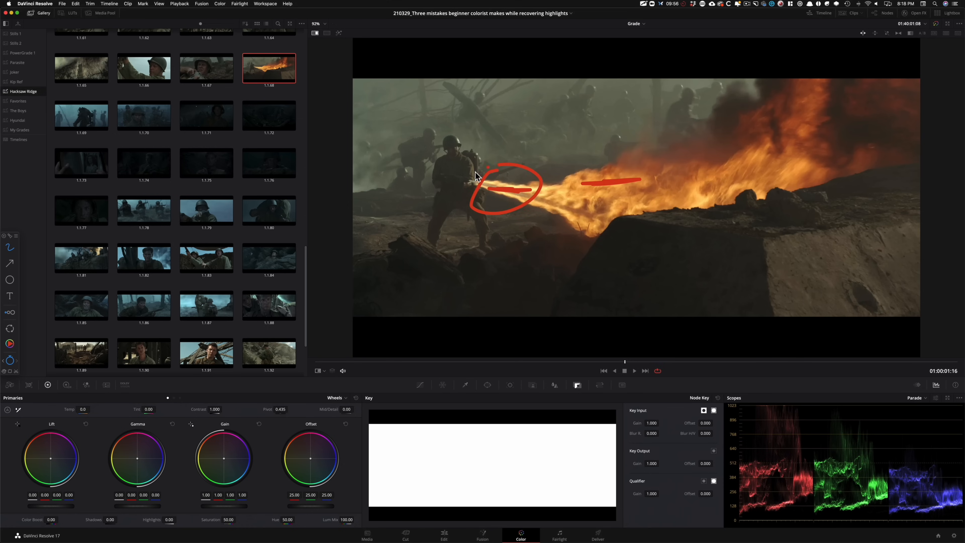
{"action": "mouse_move", "coordinate": [775, 399]}
{"action": "left_mouse_down"}
{"action": "mouse_move", "coordinate": [753, 400]}
{"action": "mouse_move", "coordinate": [799, 403]}
{"action": "mouse_move", "coordinate": [760, 399]}
{"action": "mouse_move", "coordinate": [765, 405]}
{"action": "mouse_move", "coordinate": [742, 370]}
{"action": "mouse_move", "coordinate": [597, 273]}
{"action": "mouse_move", "coordinate": [515, 192]}
{"action": "left_mouse_up"}
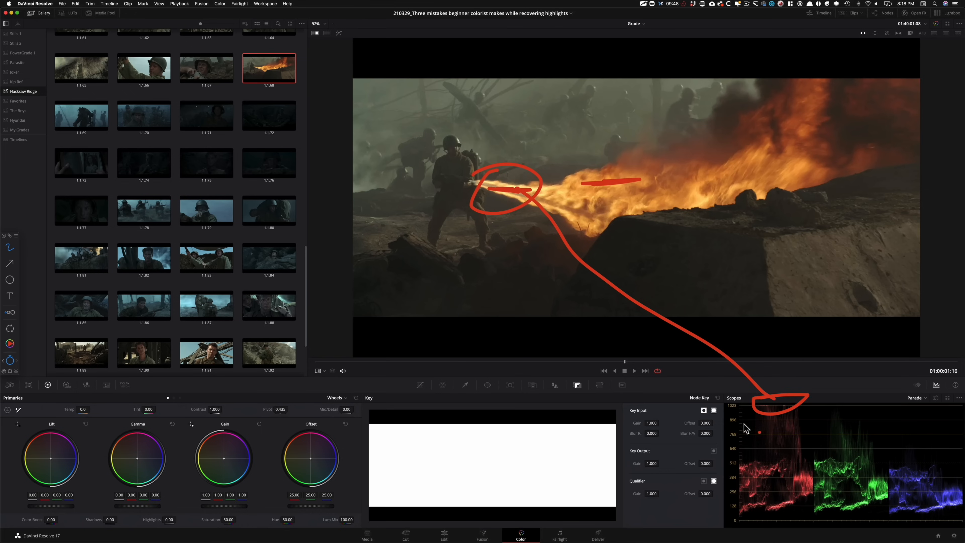
{"action": "left_click_drag", "start_coordinate": [809, 416], "coordinate": [781, 419]}
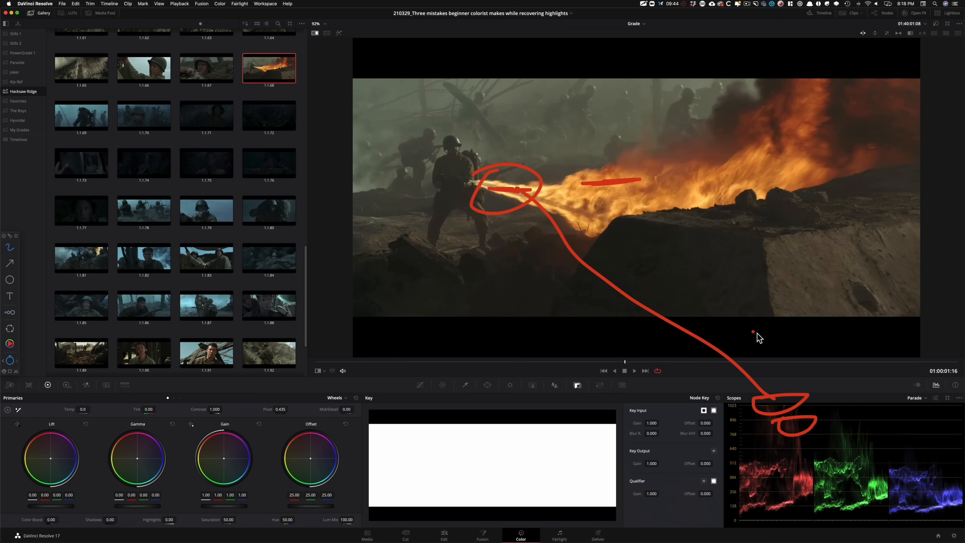
{"action": "key", "text": "alt+grave"}
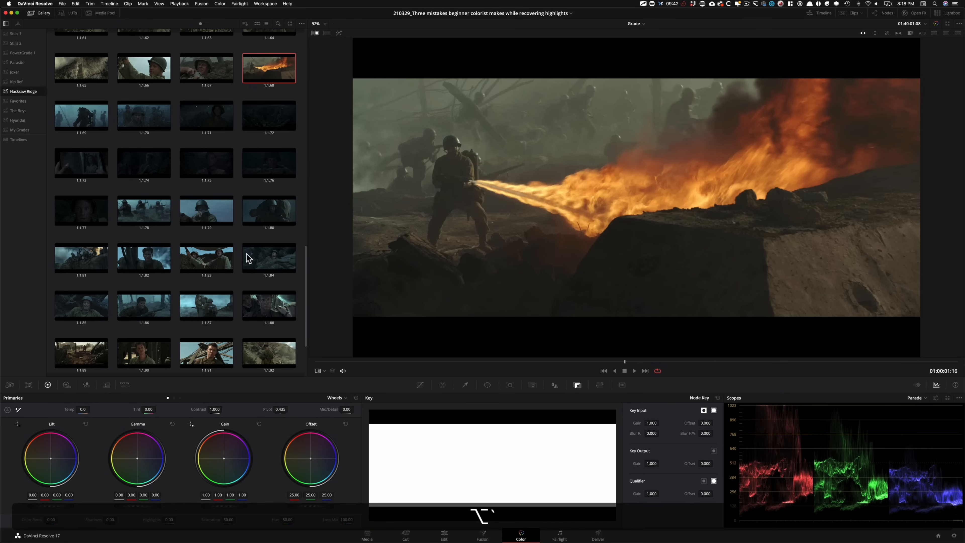
Step: Display gallery still 1.1.91, clear the old annotations and circle the blue sky beside the man
{"action": "double_click", "coordinate": [224, 355]}
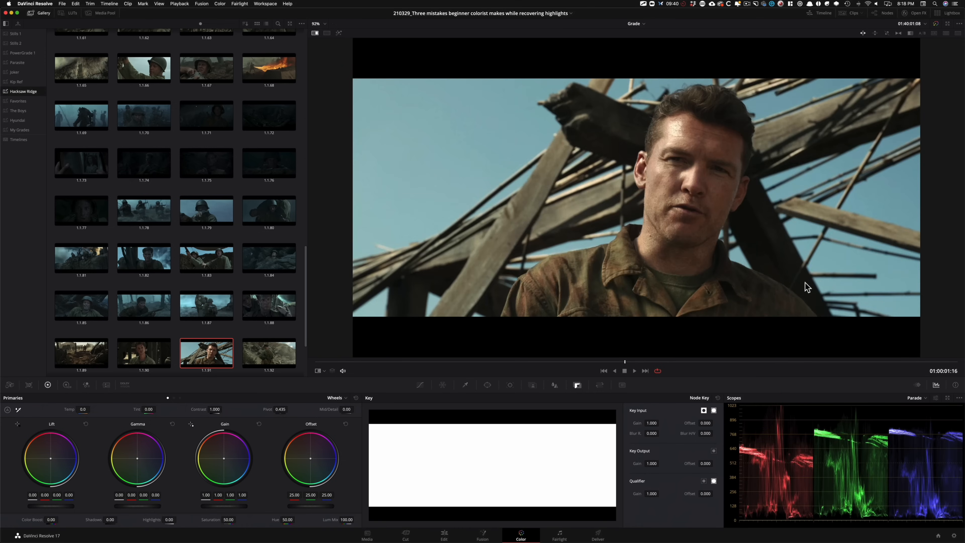
{"action": "key", "text": "alt+grave"}
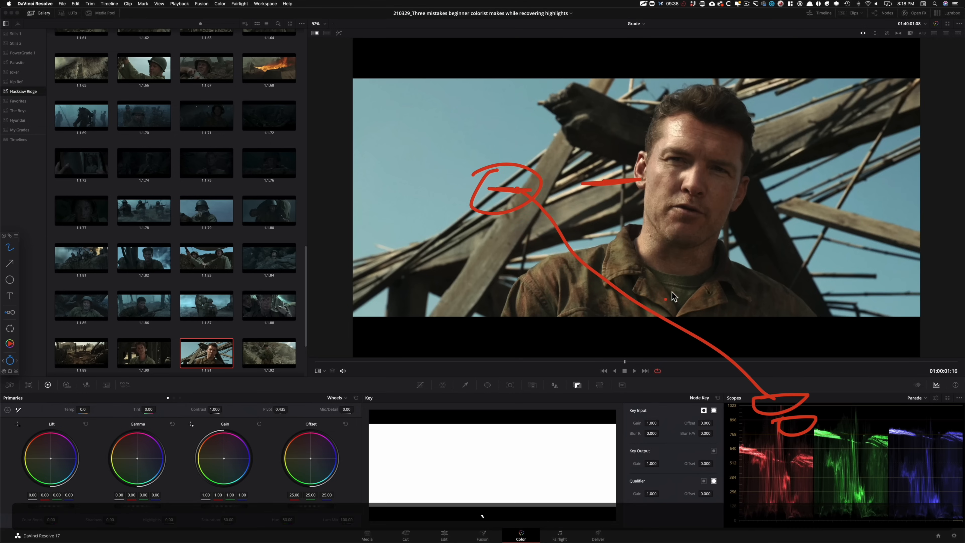
{"action": "key", "text": "f"}
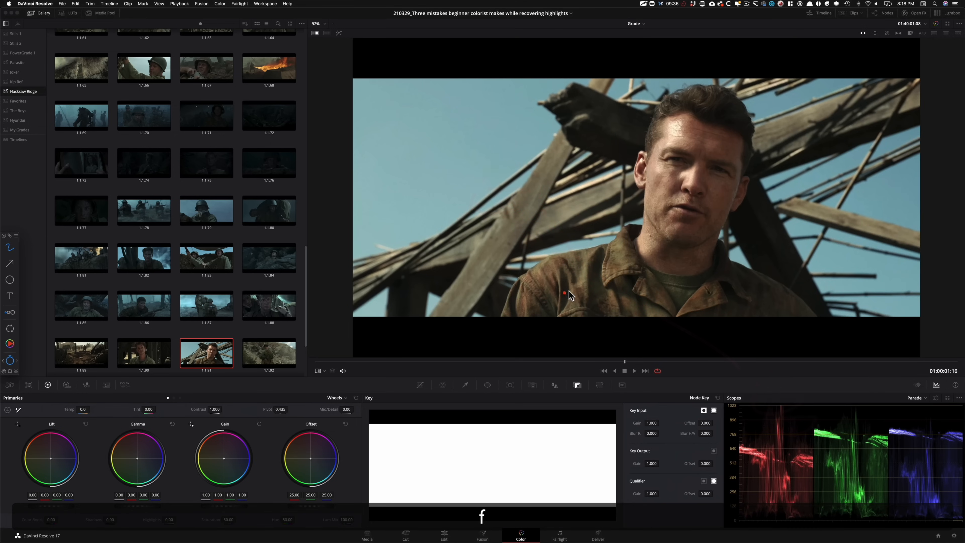
{"action": "left_click_drag", "start_coordinate": [422, 135], "coordinate": [422, 117]}
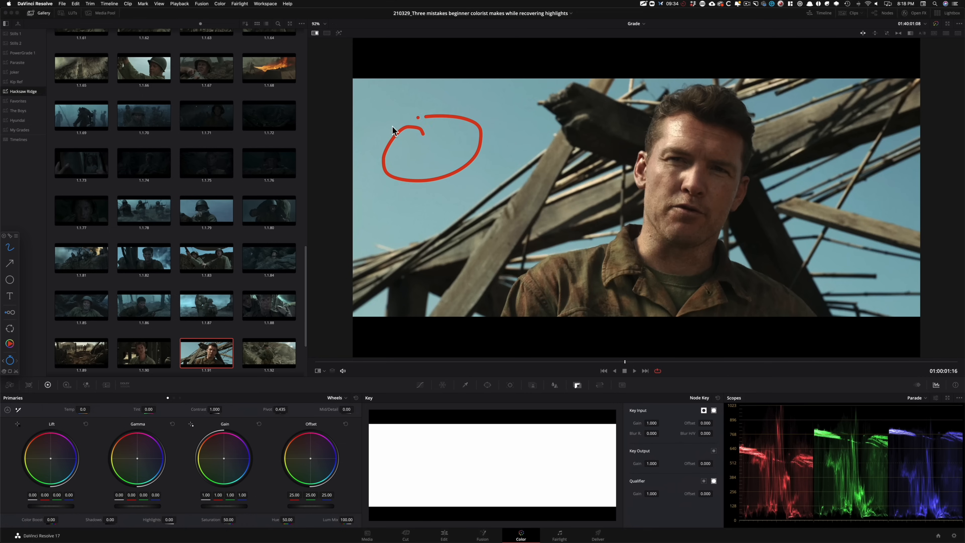
Step: Circle the sky's trace in the red, green and blue parade channels, connect them and link them to the sky
{"action": "mouse_move", "coordinate": [758, 441]}
{"action": "left_mouse_down"}
{"action": "mouse_move", "coordinate": [751, 462]}
{"action": "mouse_move", "coordinate": [732, 441]}
{"action": "left_mouse_up"}
{"action": "mouse_move", "coordinate": [839, 425]}
{"action": "left_mouse_down"}
{"action": "mouse_move", "coordinate": [846, 425]}
{"action": "mouse_move", "coordinate": [814, 422]}
{"action": "left_mouse_up"}
{"action": "left_click_drag", "start_coordinate": [905, 425], "coordinate": [881, 423]}
{"action": "mouse_move", "coordinate": [740, 456]}
{"action": "left_mouse_down"}
{"action": "mouse_move", "coordinate": [785, 440]}
{"action": "mouse_move", "coordinate": [916, 429]}
{"action": "left_mouse_up"}
{"action": "mouse_move", "coordinate": [806, 427]}
{"action": "left_mouse_down"}
{"action": "mouse_move", "coordinate": [551, 312]}
{"action": "mouse_move", "coordinate": [426, 203]}
{"action": "mouse_move", "coordinate": [428, 151]}
{"action": "left_mouse_up"}
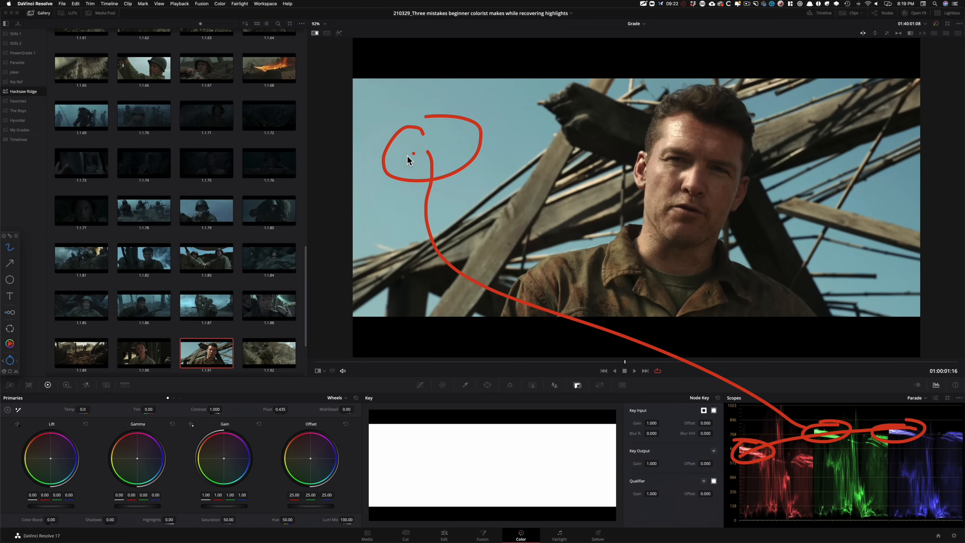
Step: Circle the tallest red-channel spike in the parade and mark the highlights on the man's forehead and face
{"action": "left_click", "coordinate": [475, 249]}
{"action": "left_click_drag", "start_coordinate": [779, 405], "coordinate": [786, 410]}
{"action": "left_click_drag", "start_coordinate": [680, 127], "coordinate": [682, 125]}
{"action": "left_click_drag", "start_coordinate": [681, 126], "coordinate": [676, 129]}
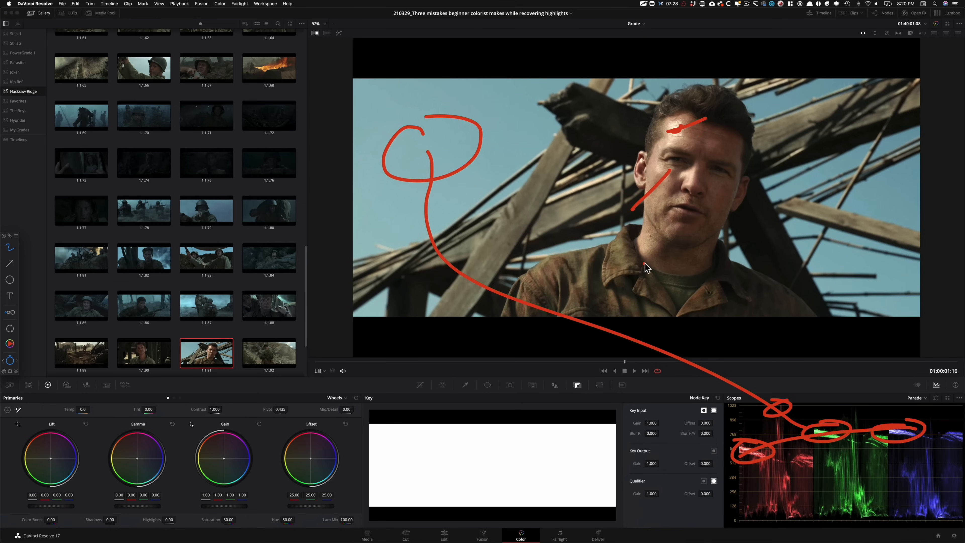
Step: Hide the annotations, open The Boys gallery album and display the fire-lit still 1.107.1
{"action": "key", "text": "grave"}
{"action": "left_click", "coordinate": [30, 111]}
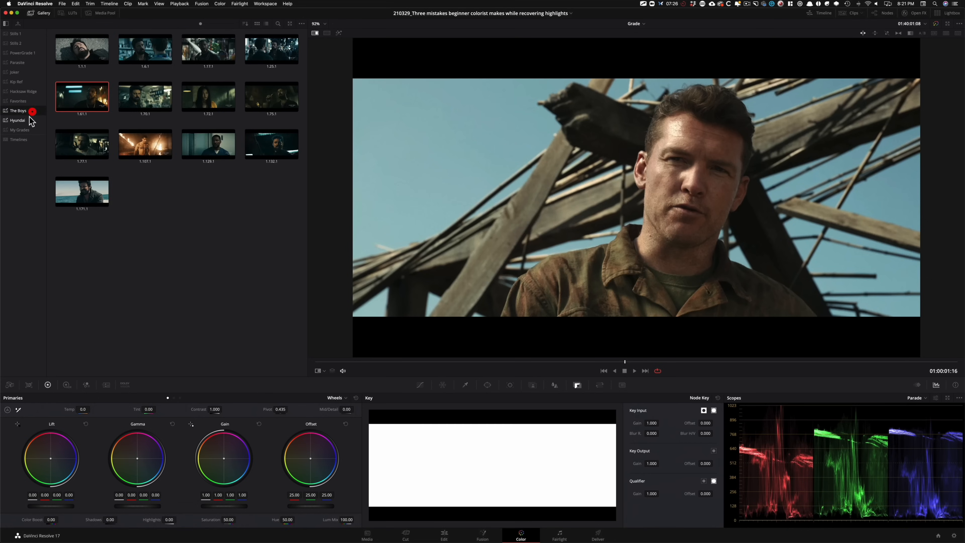
{"action": "left_click", "coordinate": [192, 225]}
{"action": "double_click", "coordinate": [146, 146]}
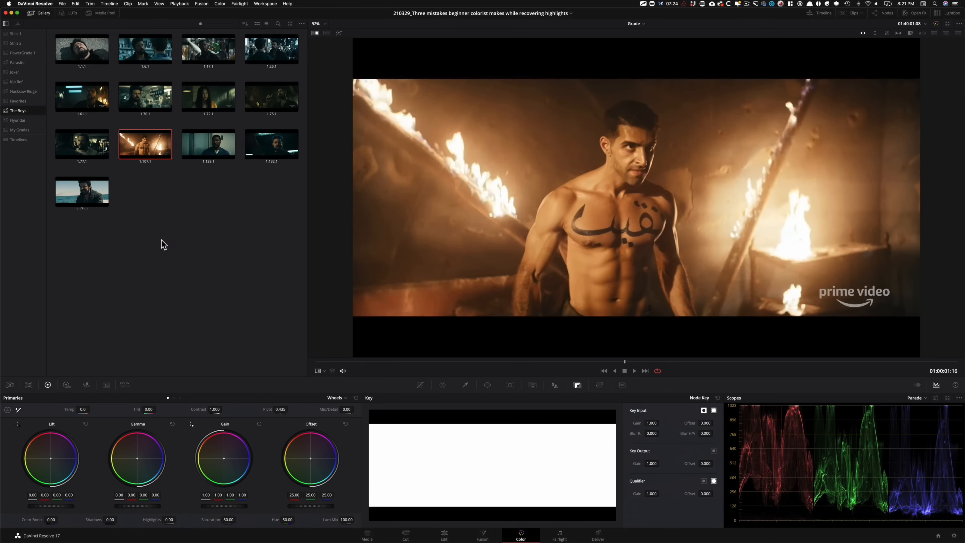
Step: Clear the old annotations, then circle the tops of all three parade channels and the flames on both sides of the man
{"action": "key", "text": "grave"}
{"action": "key", "text": "f"}
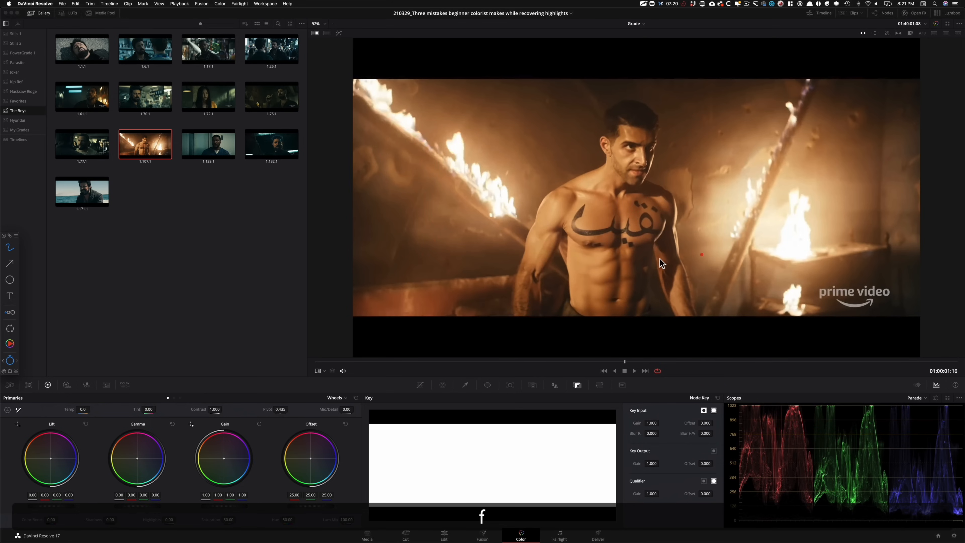
{"action": "mouse_move", "coordinate": [754, 396]}
{"action": "left_mouse_down"}
{"action": "mouse_move", "coordinate": [731, 406]}
{"action": "mouse_move", "coordinate": [786, 419]}
{"action": "mouse_move", "coordinate": [879, 419]}
{"action": "mouse_move", "coordinate": [934, 418]}
{"action": "mouse_move", "coordinate": [942, 391]}
{"action": "mouse_move", "coordinate": [745, 396]}
{"action": "left_mouse_up"}
{"action": "mouse_move", "coordinate": [394, 70]}
{"action": "left_mouse_down"}
{"action": "mouse_move", "coordinate": [343, 171]}
{"action": "mouse_move", "coordinate": [547, 241]}
{"action": "mouse_move", "coordinate": [317, 53]}
{"action": "left_mouse_up"}
{"action": "left_click", "coordinate": [595, 147]}
{"action": "mouse_move", "coordinate": [763, 167]}
{"action": "left_mouse_down"}
{"action": "mouse_move", "coordinate": [732, 275]}
{"action": "mouse_move", "coordinate": [793, 159]}
{"action": "left_mouse_up"}
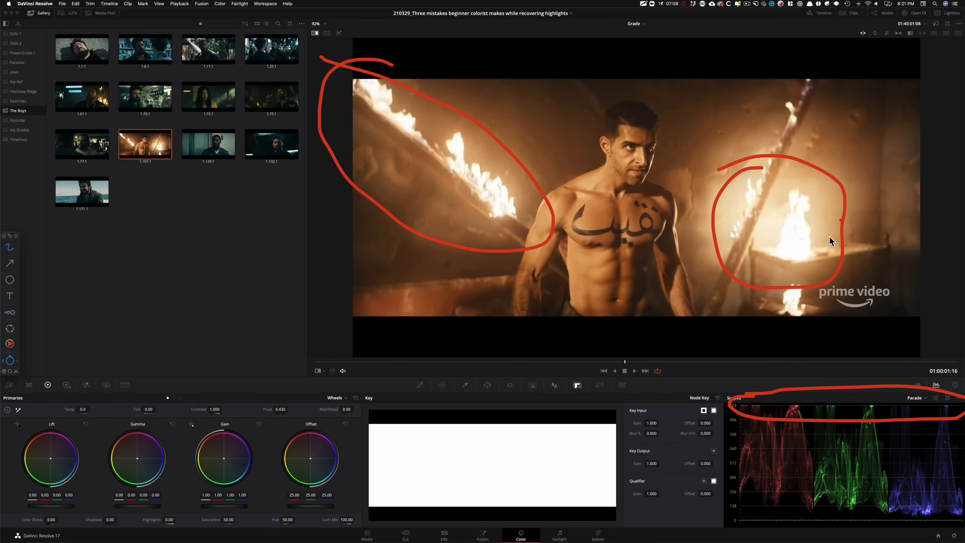
Step: Circle the skin on the man's chest and its corresponding levels in the red and green parade channels
{"action": "mouse_move", "coordinate": [597, 178]}
{"action": "left_mouse_down"}
{"action": "mouse_move", "coordinate": [564, 218]}
{"action": "mouse_move", "coordinate": [567, 275]}
{"action": "left_mouse_up"}
{"action": "left_click_drag", "start_coordinate": [613, 177], "coordinate": [586, 177]}
{"action": "mouse_move", "coordinate": [779, 429]}
{"action": "left_mouse_down"}
{"action": "mouse_move", "coordinate": [788, 430]}
{"action": "mouse_move", "coordinate": [757, 423]}
{"action": "left_mouse_up"}
{"action": "mouse_move", "coordinate": [847, 440]}
{"action": "left_mouse_down"}
{"action": "mouse_move", "coordinate": [835, 453]}
{"action": "mouse_move", "coordinate": [836, 439]}
{"action": "left_mouse_up"}
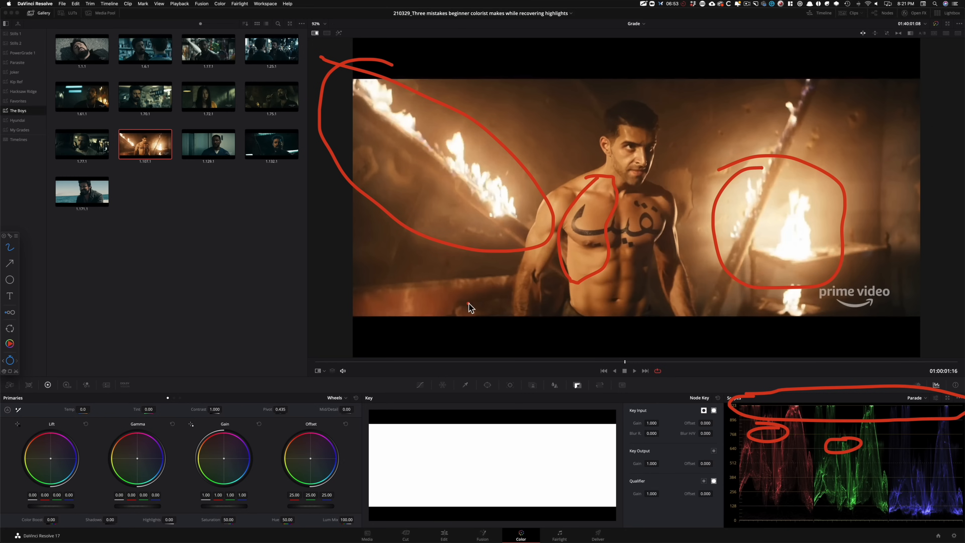
Step: Display still 1.61.1 from The Boys album and clear the annotations left from the previous still
{"action": "key", "text": "Escape"}
{"action": "left_click", "coordinate": [152, 207]}
{"action": "double_click", "coordinate": [80, 100]}
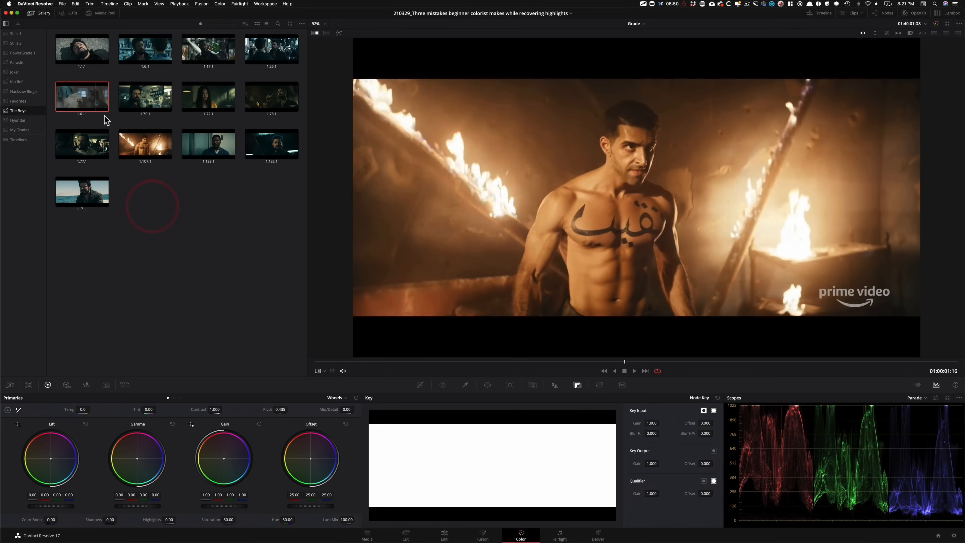
{"action": "key", "text": "alt+Tab"}
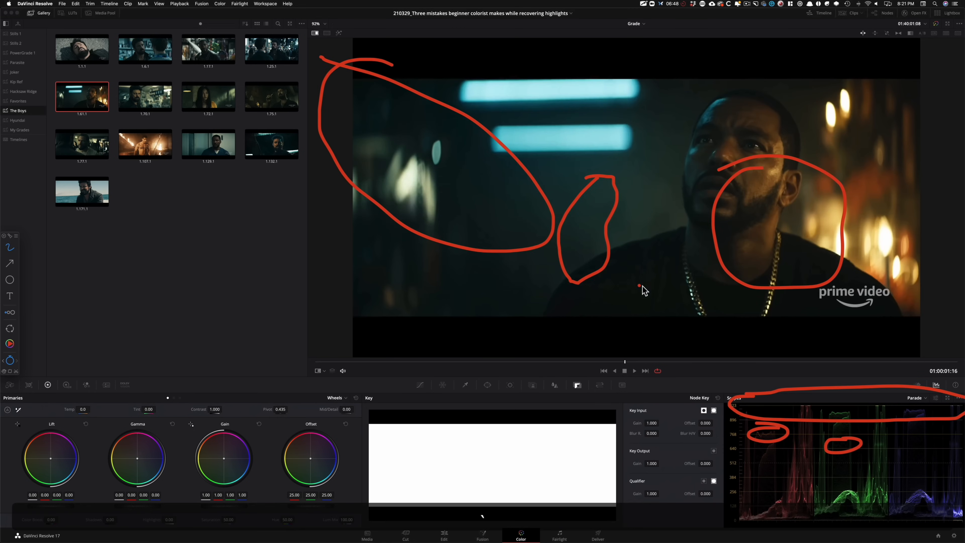
{"action": "left_click", "coordinate": [604, 279]}
{"action": "key", "text": "f"}
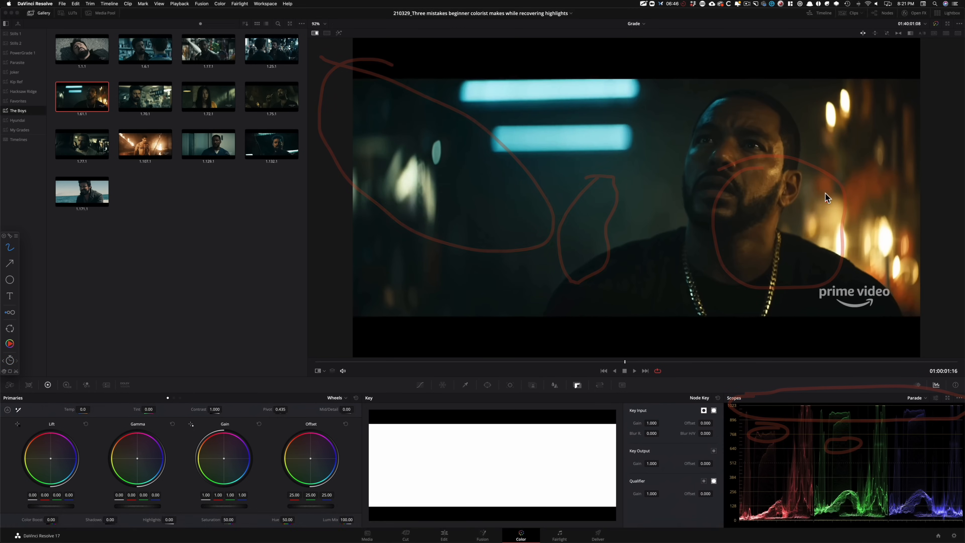
Step: Mark the bright warm light beside the man and its peaks in the red, green and blue parade channels
{"action": "left_click_drag", "start_coordinate": [799, 395], "coordinate": [800, 395]}
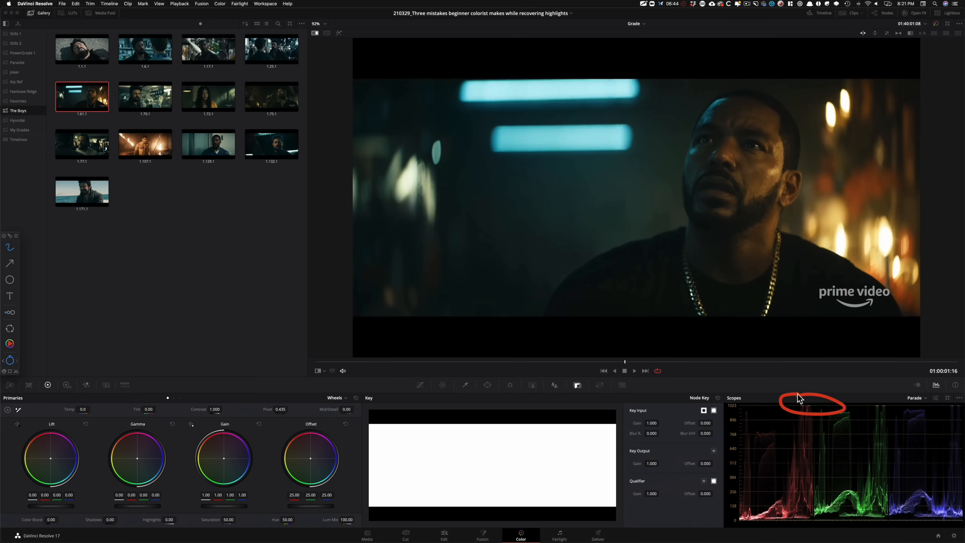
{"action": "left_click_drag", "start_coordinate": [890, 402], "coordinate": [890, 402]}
{"action": "left_click_drag", "start_coordinate": [960, 403], "coordinate": [958, 403]}
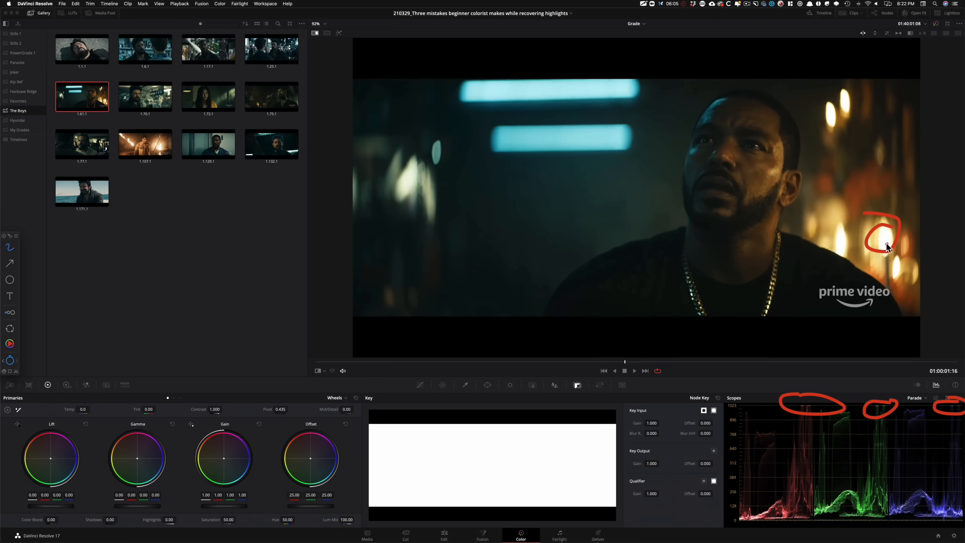
{"action": "mouse_move", "coordinate": [889, 237]}
{"action": "left_mouse_down"}
{"action": "mouse_move", "coordinate": [868, 245]}
{"action": "mouse_move", "coordinate": [882, 241]}
{"action": "left_mouse_up"}
{"action": "left_click_drag", "start_coordinate": [874, 419], "coordinate": [888, 418]}
{"action": "mouse_move", "coordinate": [947, 431]}
{"action": "left_mouse_down"}
{"action": "mouse_move", "coordinate": [957, 431]}
{"action": "mouse_move", "coordinate": [943, 431]}
{"action": "left_mouse_up"}
{"action": "left_click_drag", "start_coordinate": [867, 422], "coordinate": [812, 407]}
Step: Circle the cyan tube lights, mark and connect their traces across the three parade channels, and hide the annotations
{"action": "mouse_move", "coordinate": [578, 121]}
{"action": "left_mouse_down"}
{"action": "mouse_move", "coordinate": [689, 119]}
{"action": "mouse_move", "coordinate": [469, 114]}
{"action": "left_mouse_up"}
{"action": "left_click", "coordinate": [563, 350]}
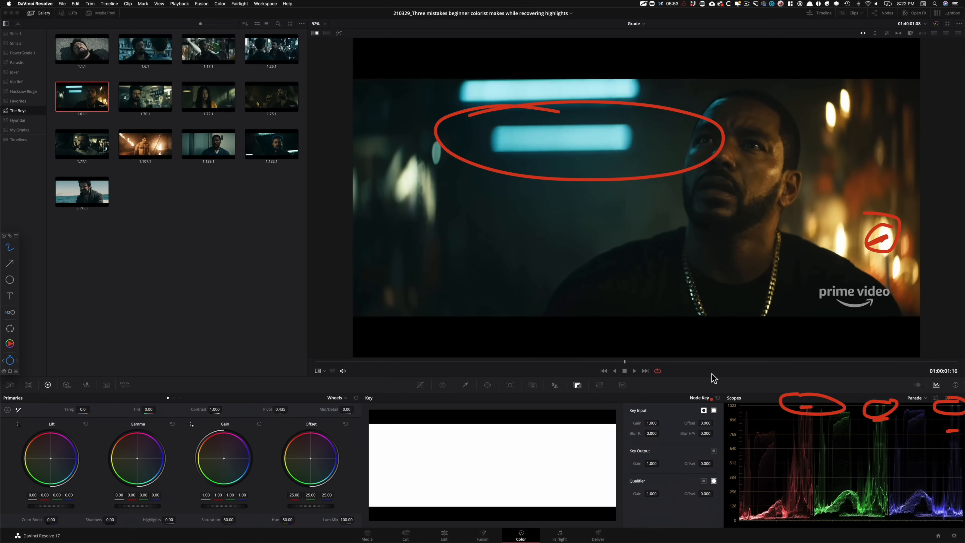
{"action": "left_click_drag", "start_coordinate": [775, 434], "coordinate": [755, 429]}
{"action": "left_click_drag", "start_coordinate": [847, 416], "coordinate": [845, 414]}
{"action": "left_click_drag", "start_coordinate": [923, 416], "coordinate": [910, 410]}
{"action": "left_click_drag", "start_coordinate": [757, 436], "coordinate": [878, 418]}
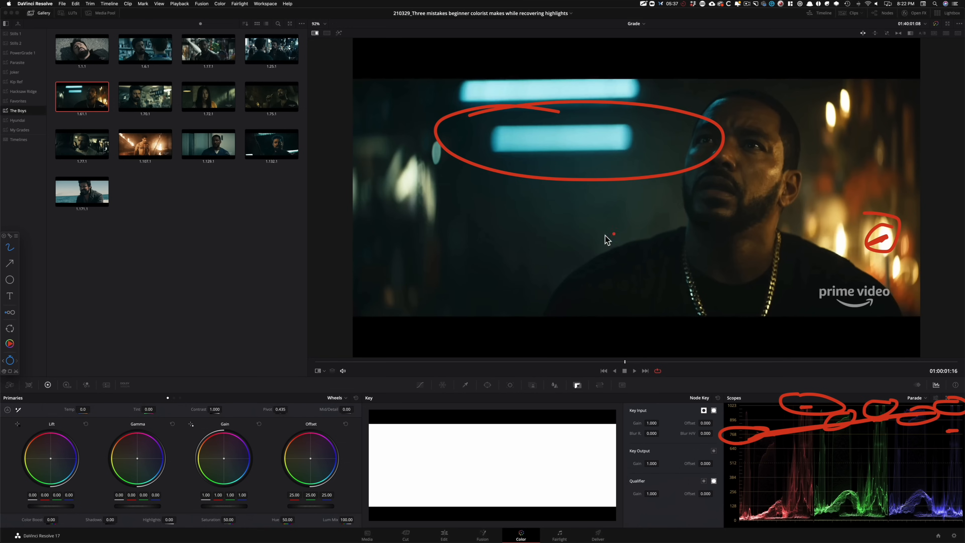
{"action": "key", "text": "Escape"}
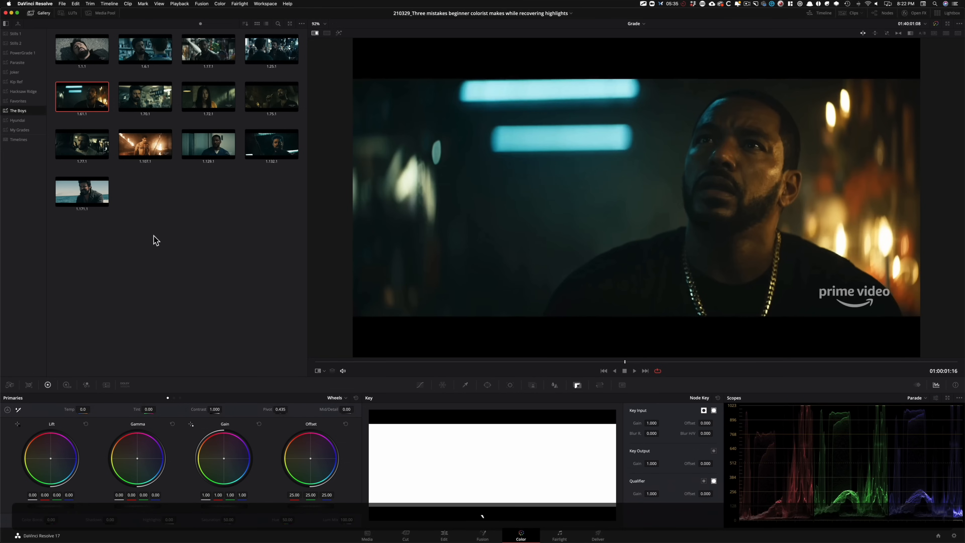
Step: Turn off the reference still so the viewer shows the current clip
{"action": "left_click", "coordinate": [181, 234]}
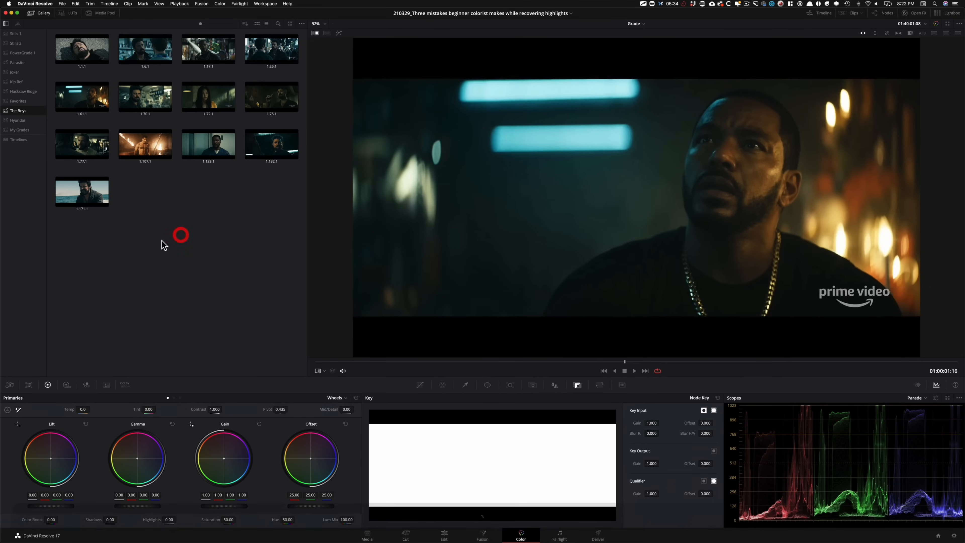
{"action": "left_click", "coordinate": [179, 253]}
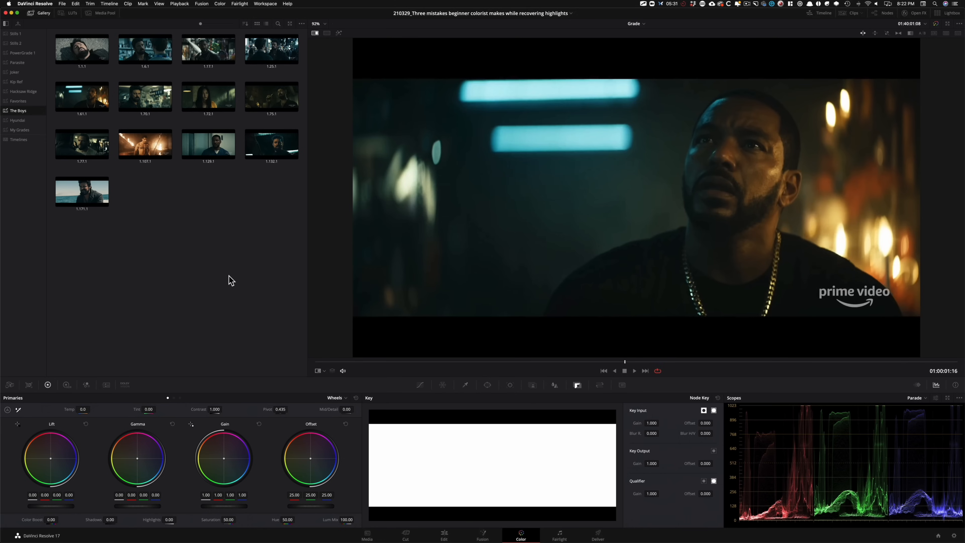
{"action": "key", "text": "super+w"}
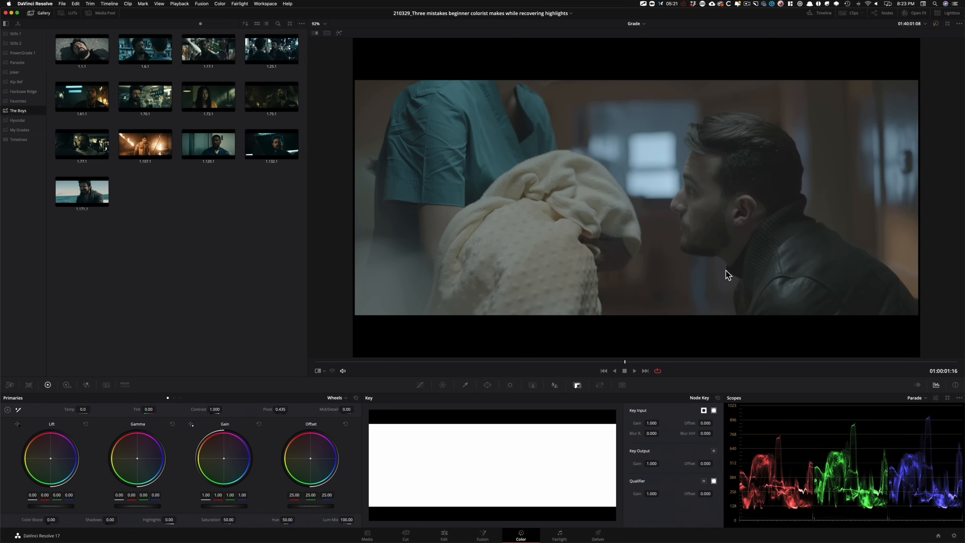
Step: Clear the old annotations and circle the bright window's highlight peaks in the red, green and blue parade channels
{"action": "key", "text": "grave"}
{"action": "key", "text": "f"}
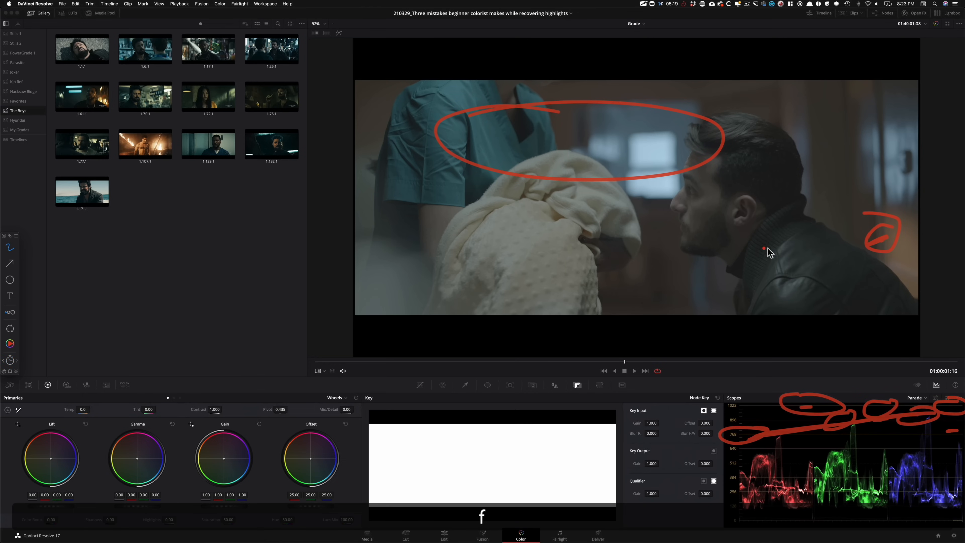
{"action": "left_click_drag", "start_coordinate": [783, 431], "coordinate": [783, 448]}
{"action": "mouse_move", "coordinate": [861, 415]}
{"action": "left_mouse_down"}
{"action": "mouse_move", "coordinate": [847, 433]}
{"action": "mouse_move", "coordinate": [859, 414]}
{"action": "left_mouse_up"}
{"action": "left_click_drag", "start_coordinate": [932, 408], "coordinate": [930, 405]}
{"action": "key", "text": "f"}
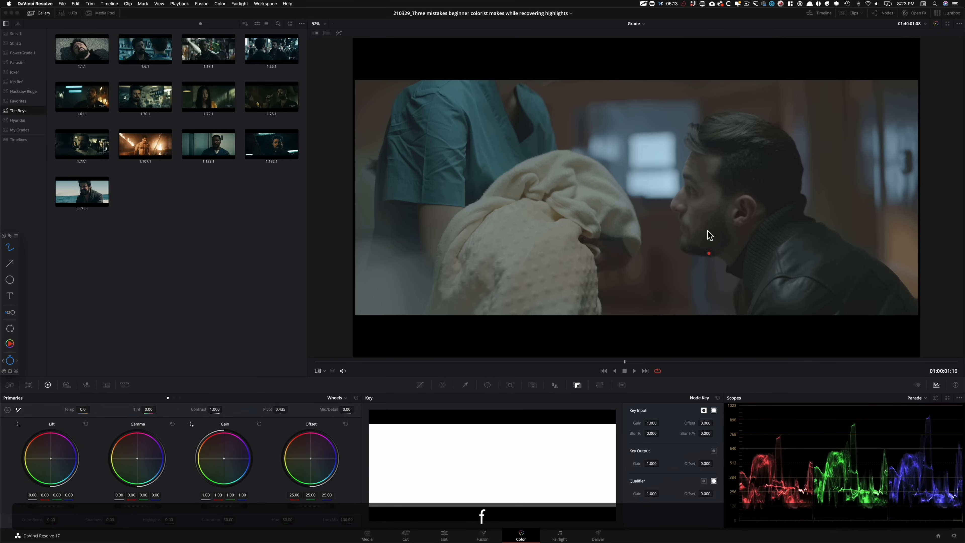
{"action": "left_click_drag", "start_coordinate": [785, 430], "coordinate": [770, 426]}
{"action": "mouse_move", "coordinate": [852, 417]}
{"action": "left_mouse_down"}
{"action": "mouse_move", "coordinate": [872, 422]}
{"action": "mouse_move", "coordinate": [840, 411]}
{"action": "left_mouse_up"}
{"action": "left_click_drag", "start_coordinate": [932, 413], "coordinate": [926, 412]}
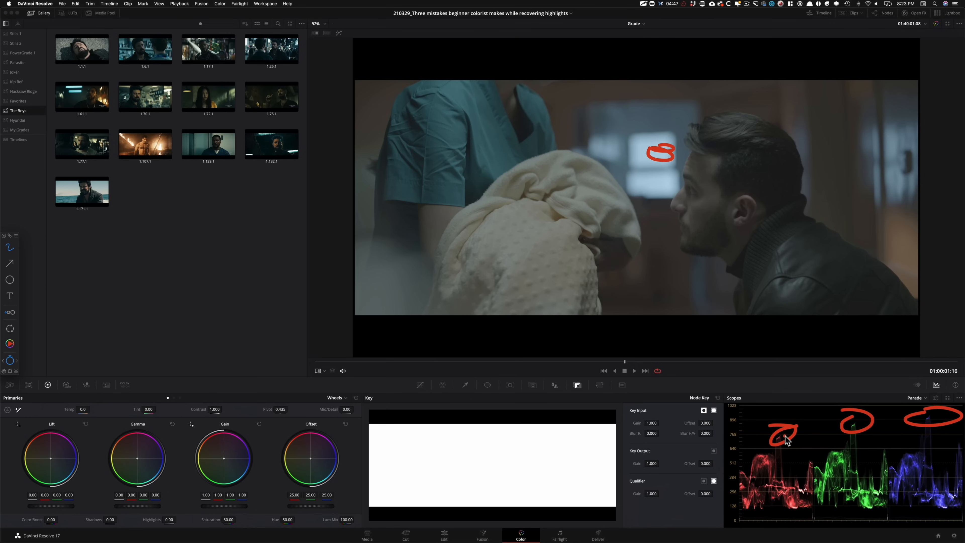
Step: Circle the blanket, the teal scrubs and their mid-level traces in the three parade channels
{"action": "left_click_drag", "start_coordinate": [492, 242], "coordinate": [524, 229]}
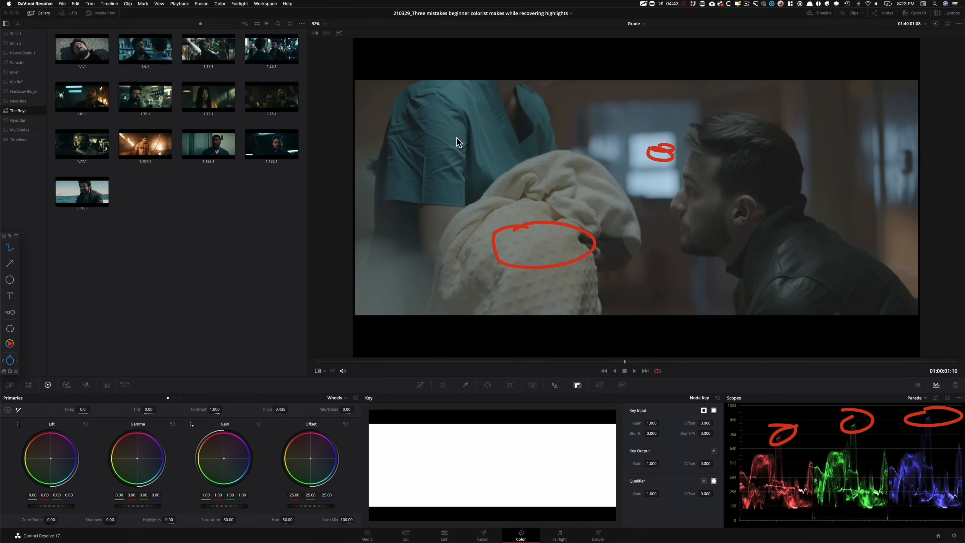
{"action": "left_click_drag", "start_coordinate": [458, 87], "coordinate": [460, 94]}
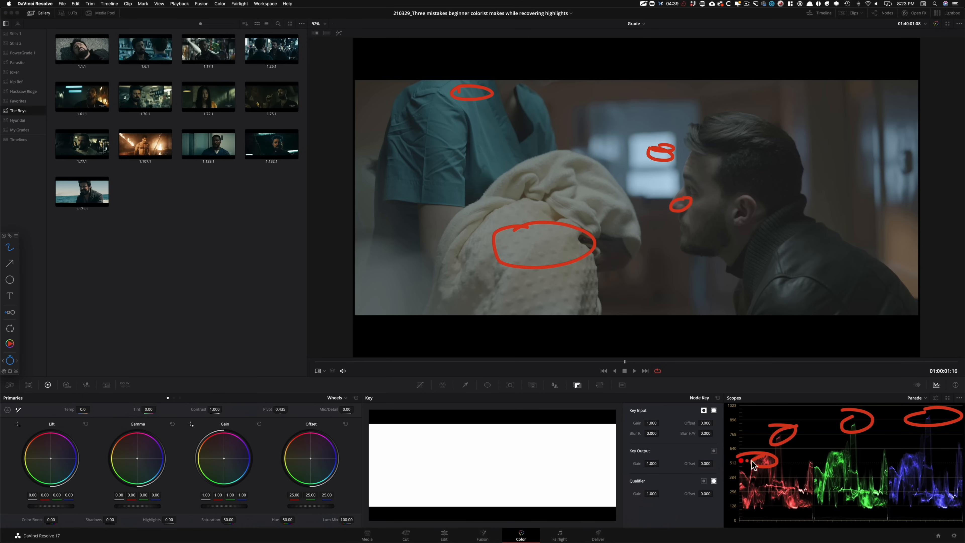
{"action": "left_click_drag", "start_coordinate": [837, 453], "coordinate": [831, 450]}
{"action": "left_click_drag", "start_coordinate": [905, 453], "coordinate": [907, 449]}
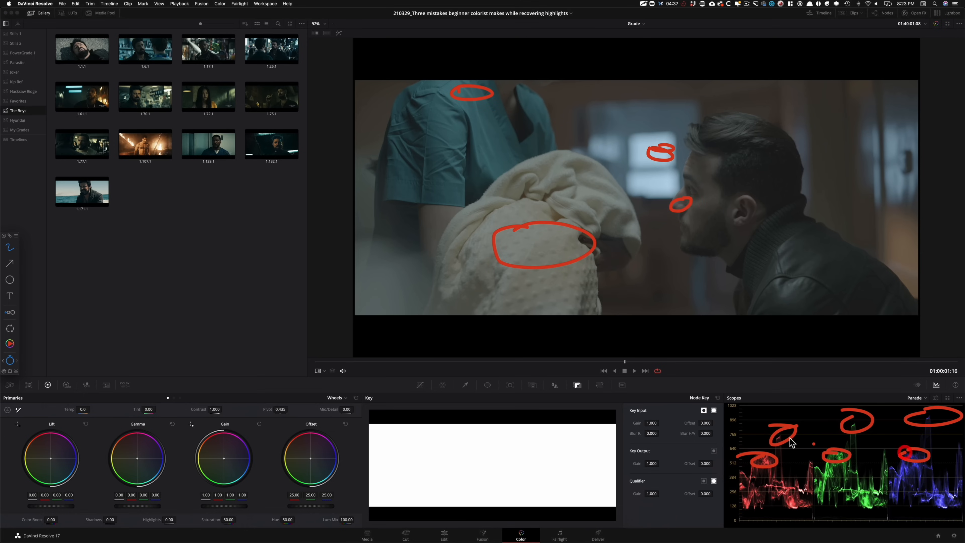
Step: Circle the bright area behind the man's back and its traces in the three parade channels, then hide the annotations
{"action": "mouse_move", "coordinate": [912, 133]}
{"action": "left_mouse_down"}
{"action": "mouse_move", "coordinate": [946, 174]}
{"action": "mouse_move", "coordinate": [911, 131]}
{"action": "left_mouse_up"}
{"action": "left_click_drag", "start_coordinate": [788, 470], "coordinate": [824, 452]}
{"action": "left_click_drag", "start_coordinate": [881, 446], "coordinate": [878, 442]}
{"action": "left_click_drag", "start_coordinate": [949, 441], "coordinate": [963, 441]}
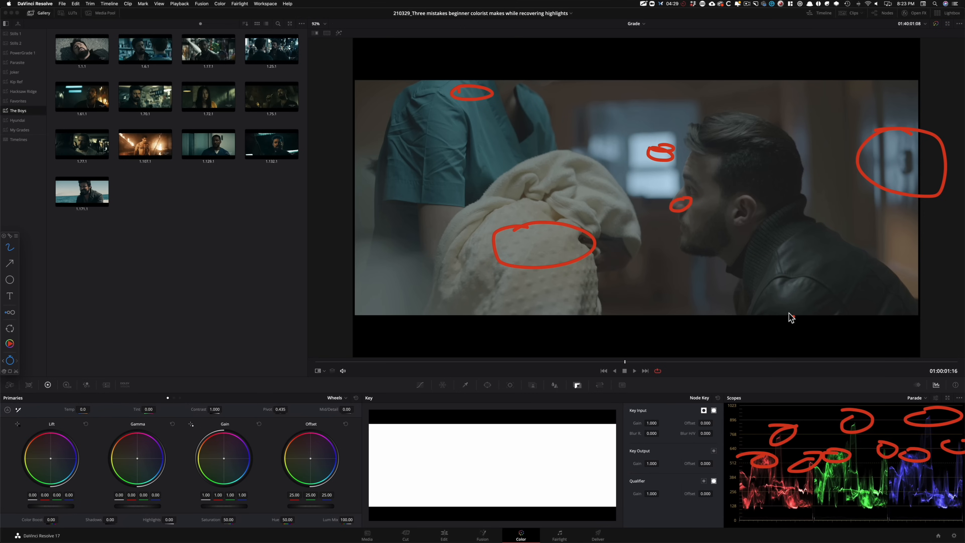
{"action": "key", "text": "Escape"}
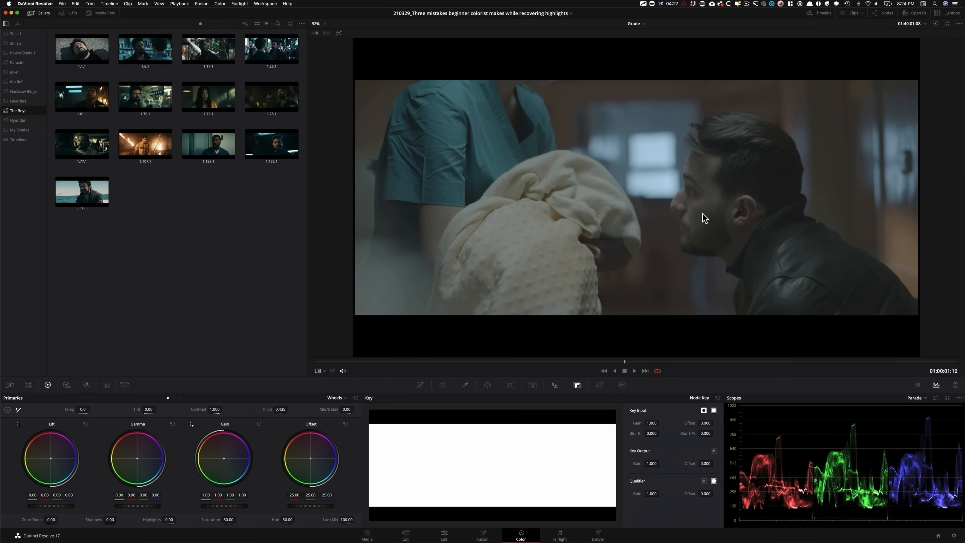
Step: Show the node graph in place of the stills gallery and reposition node 01 further along the graph
{"action": "left_click", "coordinate": [885, 13]}
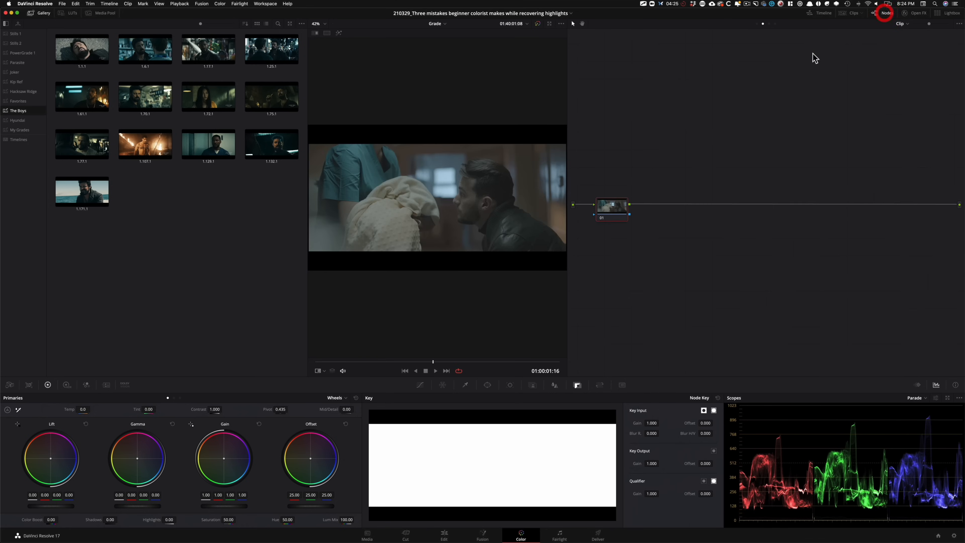
{"action": "left_click", "coordinate": [39, 13]}
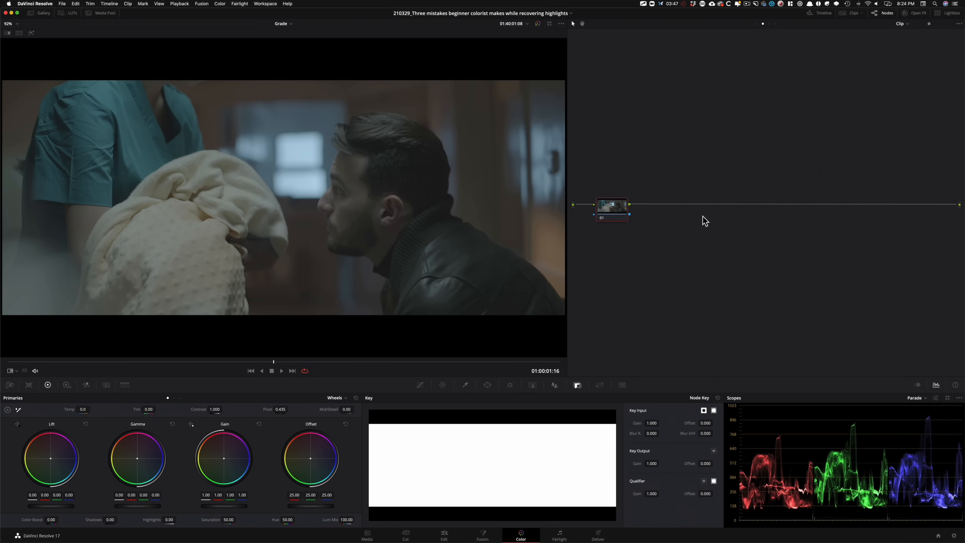
{"action": "left_click_drag", "start_coordinate": [608, 209], "coordinate": [644, 207]}
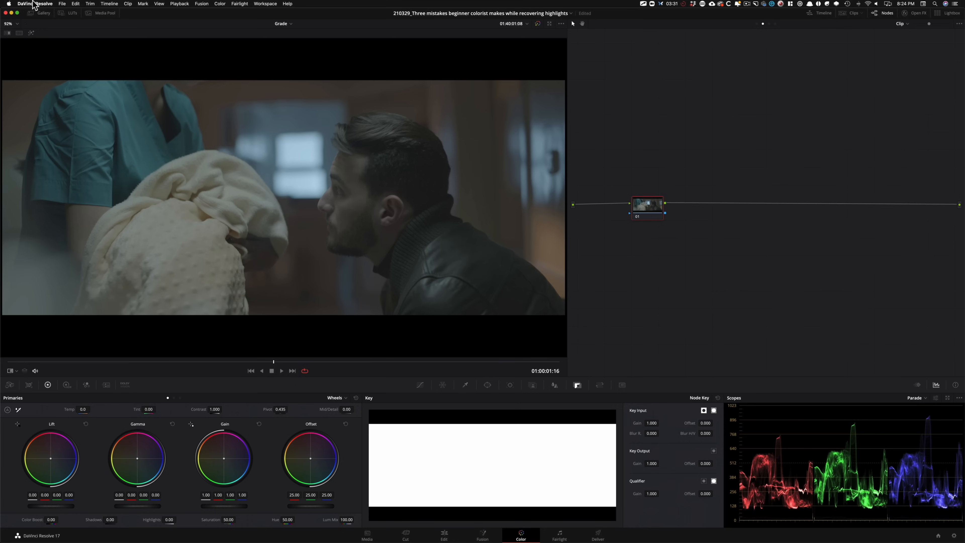
Step: Apply the Arri Alexa LogC to Rec709 LUT to node 01, close the LUT browser and straighten the node's position
{"action": "left_click", "coordinate": [76, 15]}
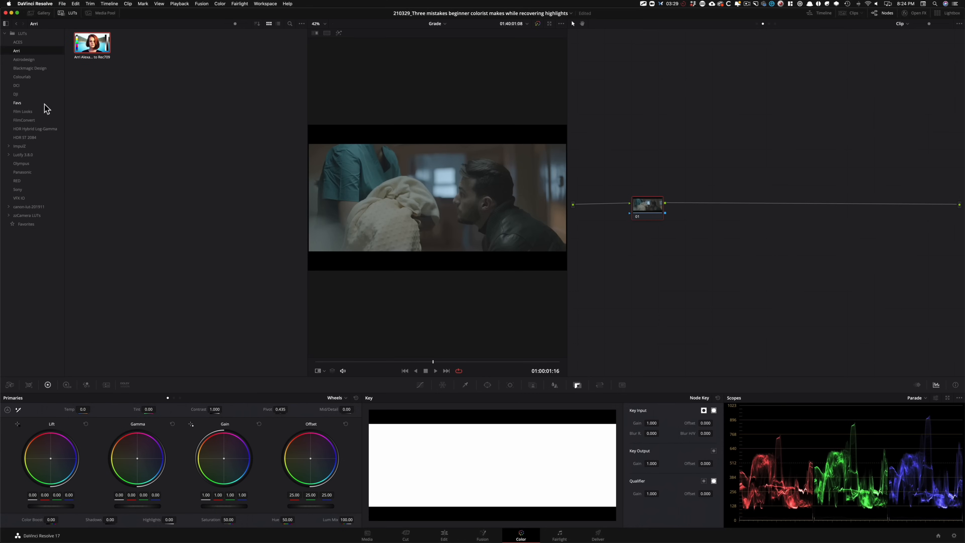
{"action": "double_click", "coordinate": [93, 49]}
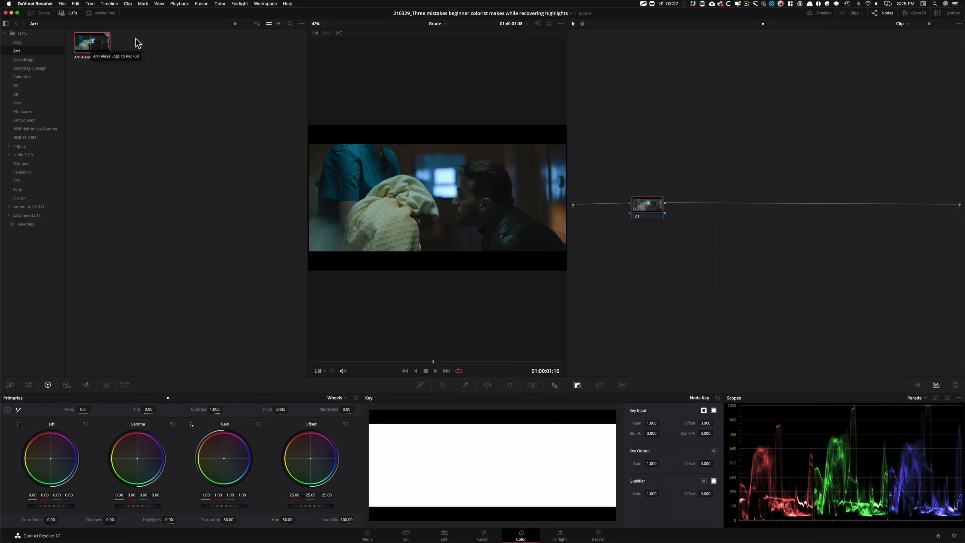
{"action": "left_click", "coordinate": [160, 84]}
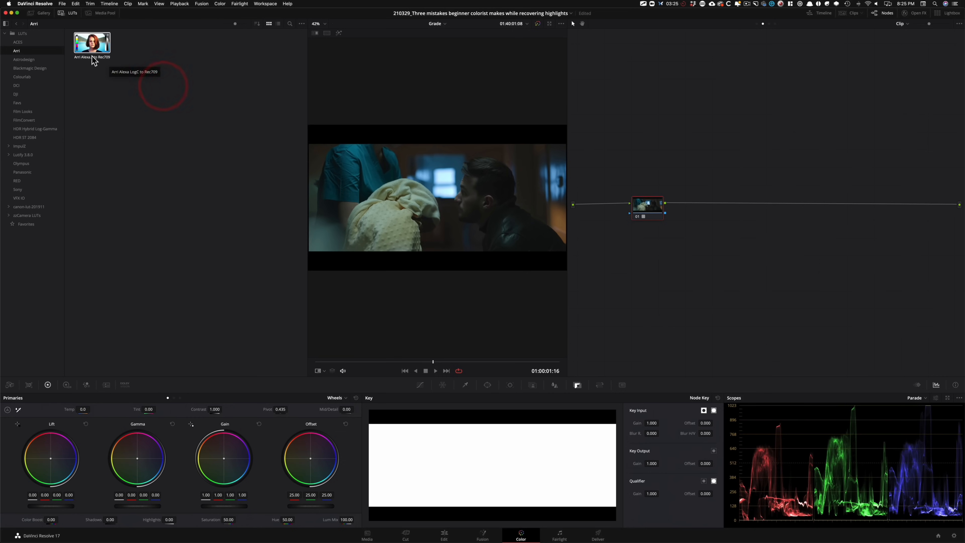
{"action": "left_click", "coordinate": [68, 13]}
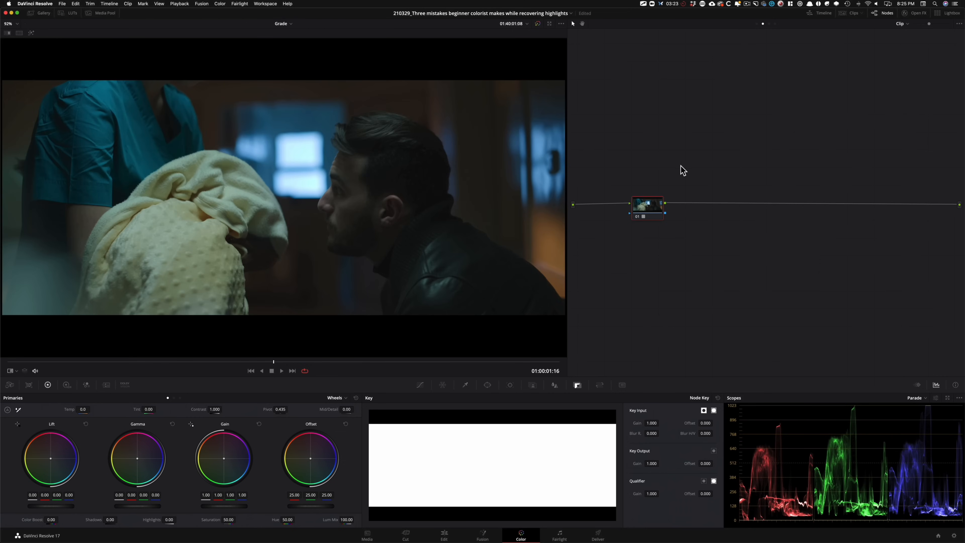
{"action": "left_click_drag", "start_coordinate": [651, 210], "coordinate": [652, 213]}
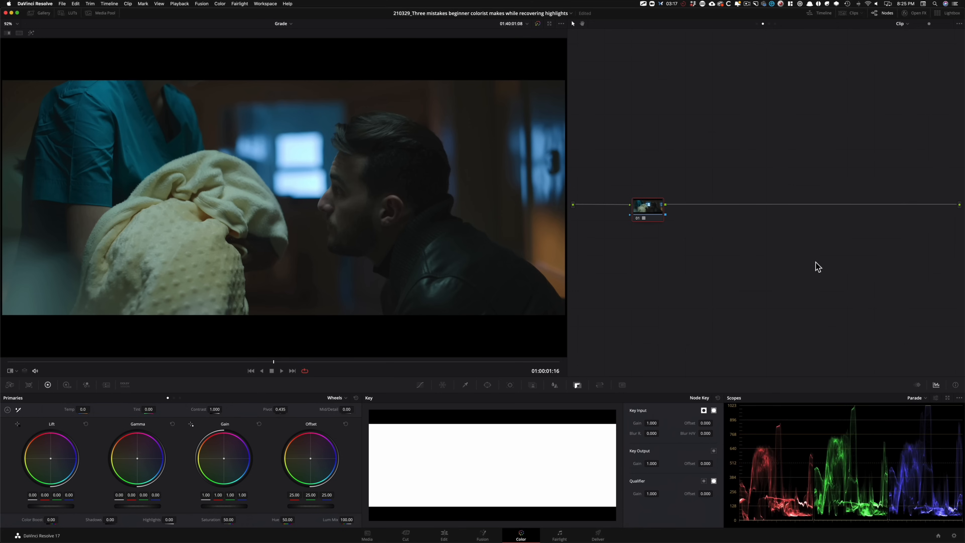
Step: Bypass node 01, look up the Color Space Transform effect in the effects library, and re-enable the node
{"action": "key", "text": "ctrl+d"}
{"action": "left_click", "coordinate": [917, 14]}
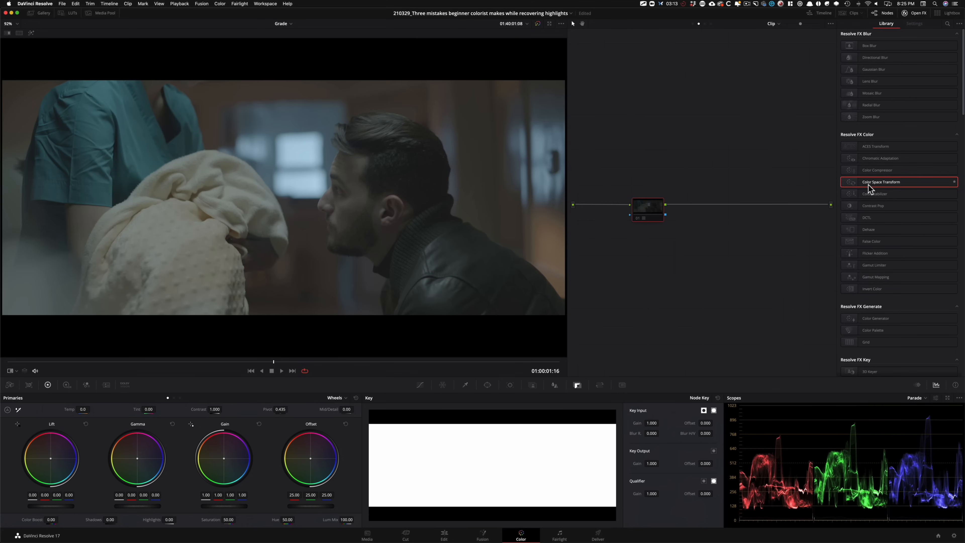
{"action": "left_click", "coordinate": [916, 13]}
{"action": "key", "text": "ctrl+d"}
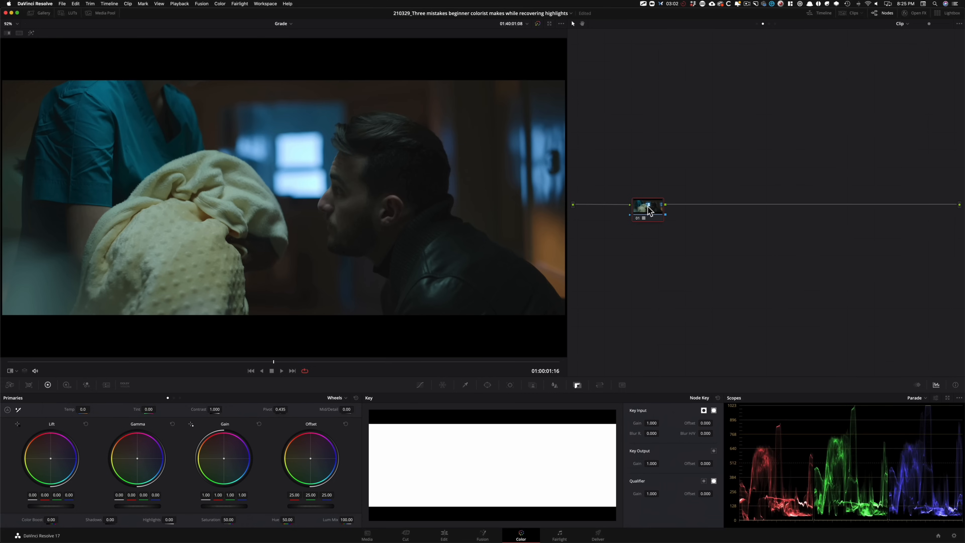
Step: Compare the clip with and without the Rec709 LUT by toggling node 01
{"action": "left_click_drag", "start_coordinate": [649, 209], "coordinate": [642, 204]}
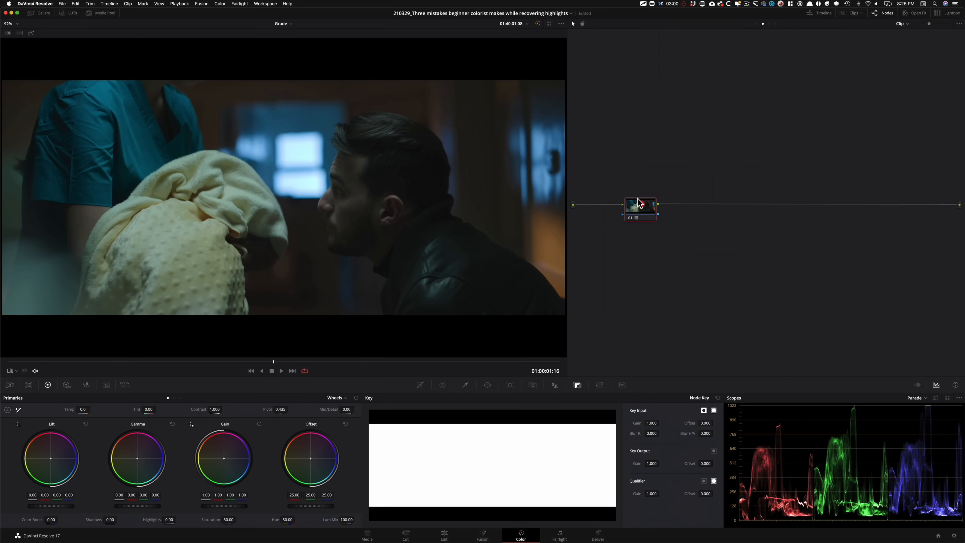
{"action": "key", "text": "super+d"}
{"action": "key", "text": "super+d"}
{"action": "key", "text": "super+d"}
{"action": "key", "text": "super+d"}
Step: Add a serial node after the LUT node and set its Lift to -0.03, Gamma to 0.09 and Saturation to 62.42
{"action": "key", "text": "alt+s"}
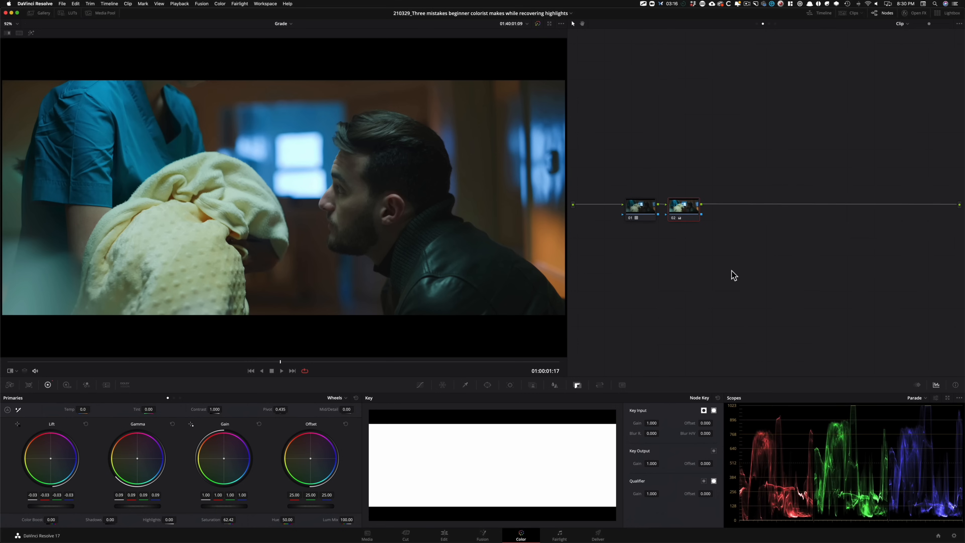
{"action": "key", "text": "super+b"}
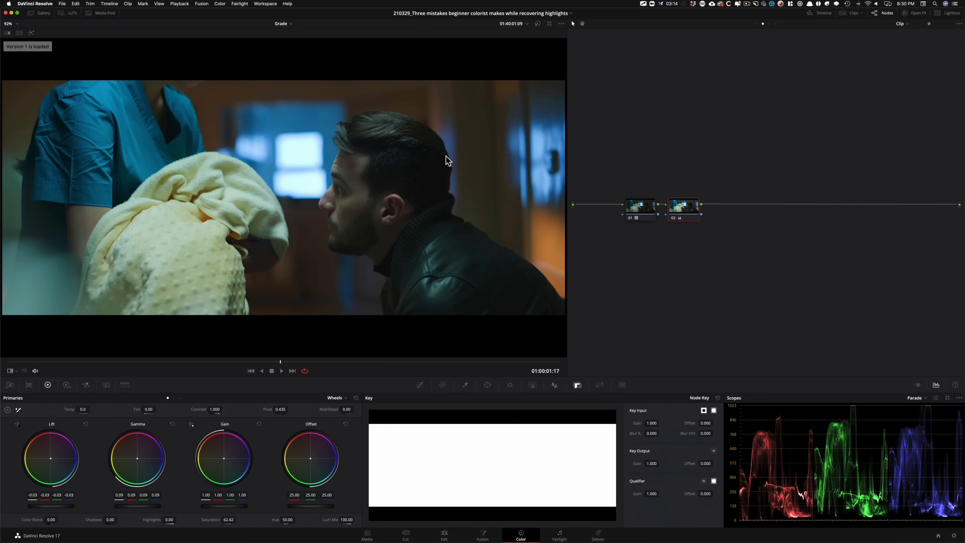
Step: Add a new color version and regrade node 02 with Lift -0.04, Gamma 0.25, Gain 0.50 and Saturation 75.28
{"action": "key", "text": "ctrl+y"}
{"action": "key", "text": "shift+Home"}
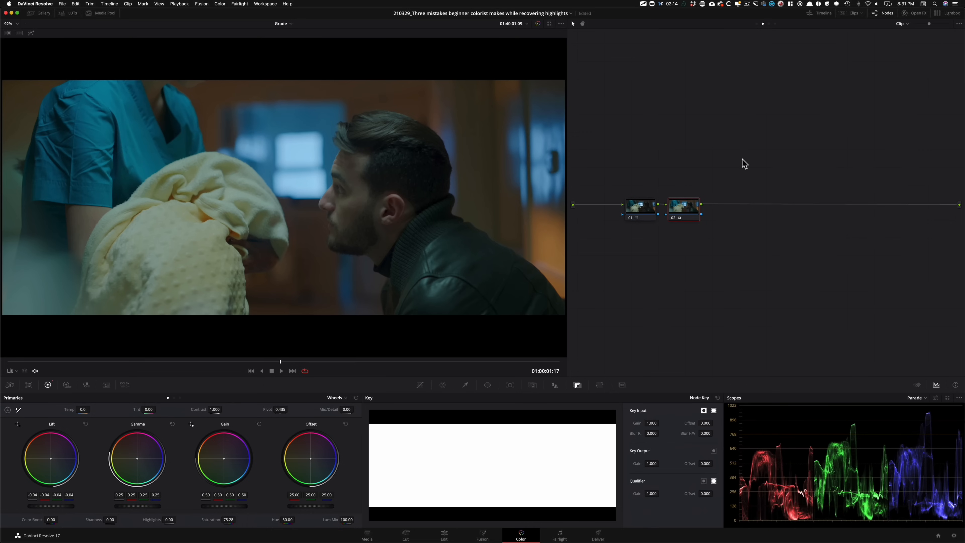
Step: Switch back and forth between the two color versions to compare their highlights in the image and parade
{"action": "key", "text": "super+b"}
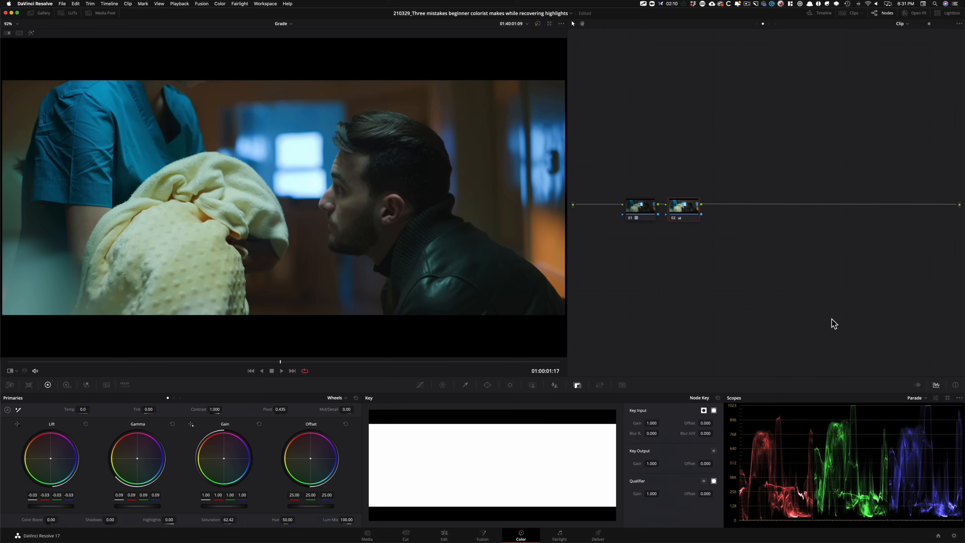
{"action": "key", "text": "super+n"}
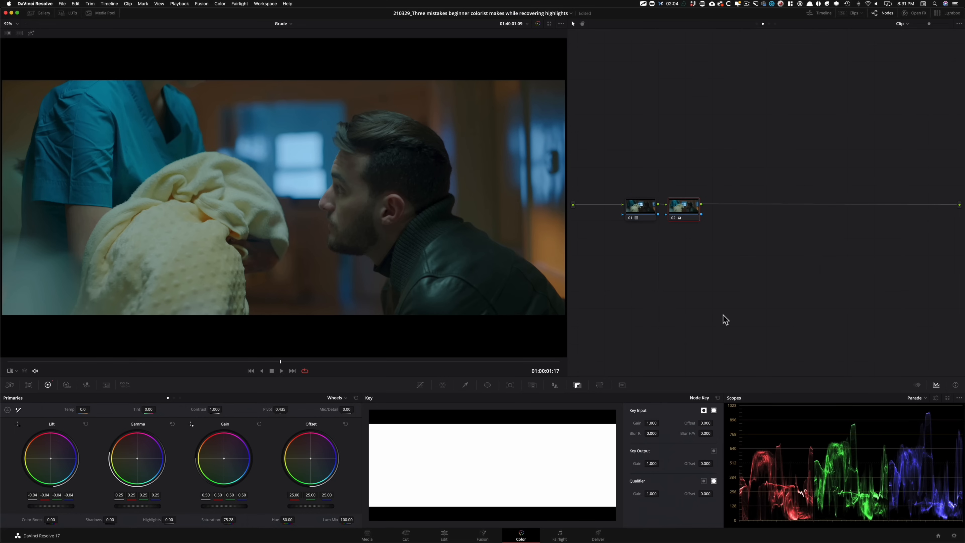
{"action": "key", "text": "super+b"}
{"action": "key", "text": "super+n"}
{"action": "key", "text": "super+b"}
{"action": "key", "text": "super+b"}
{"action": "key", "text": "super+b"}
{"action": "key", "text": "super+b"}
Step: At 01:00:02:07, add another color version and regrade node 02 with Lift -0.04, Gamma 0.13, Gain 0.94 and Saturation 67.70
{"action": "left_click_drag", "start_coordinate": [259, 362], "coordinate": [373, 366]}
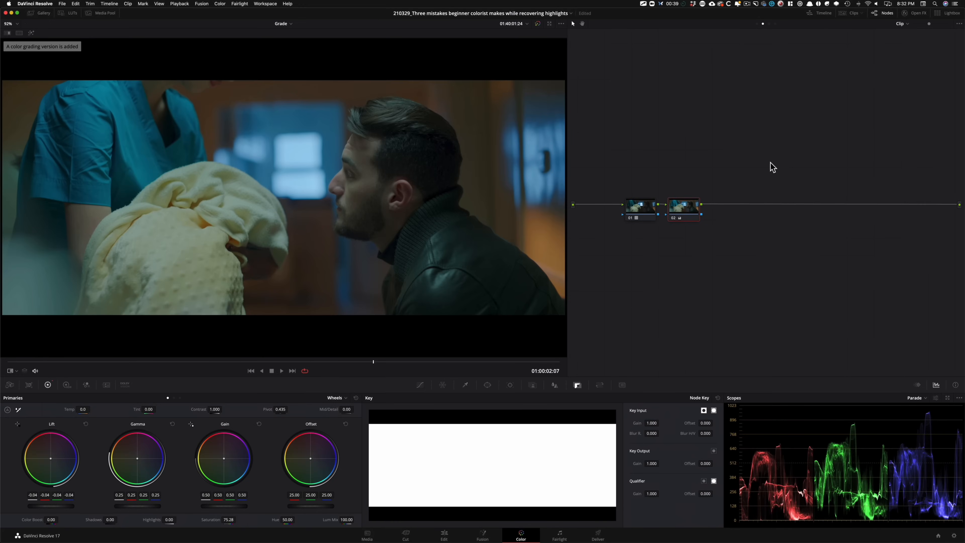
{"action": "key", "text": "shift+Home"}
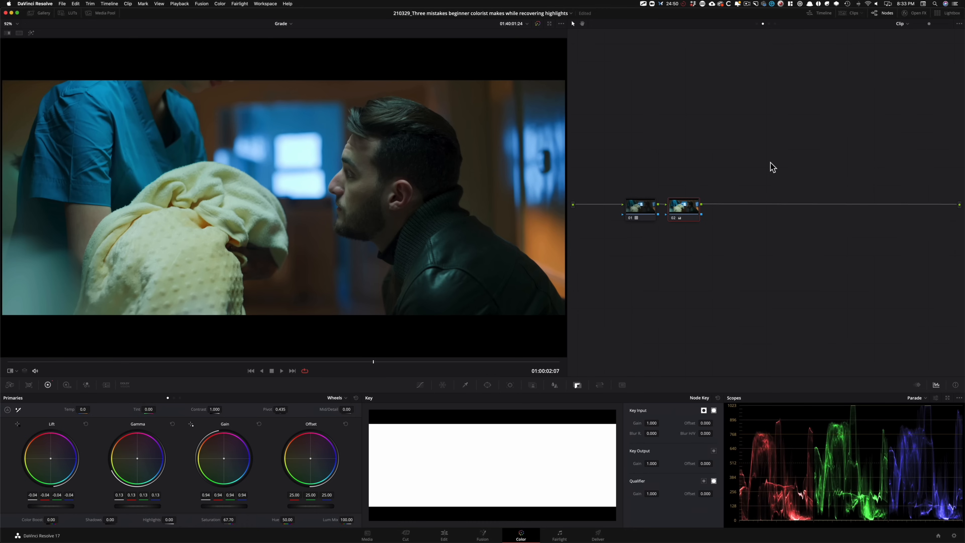
Step: Add a serial node 03, key the bright window with the HSL qualifier, preview the selection and lower the Gain to 0.84
{"action": "key", "text": "alt+s"}
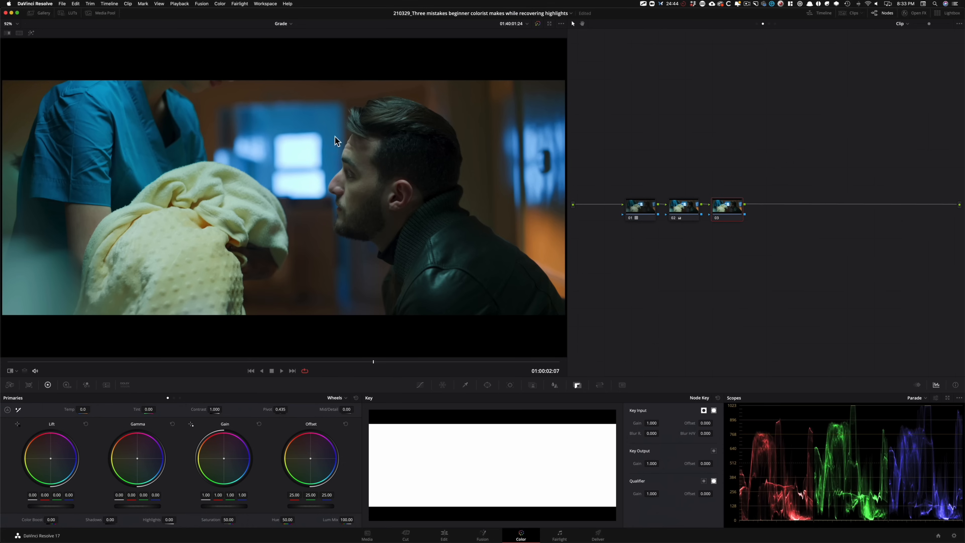
{"action": "left_click", "coordinate": [465, 385]}
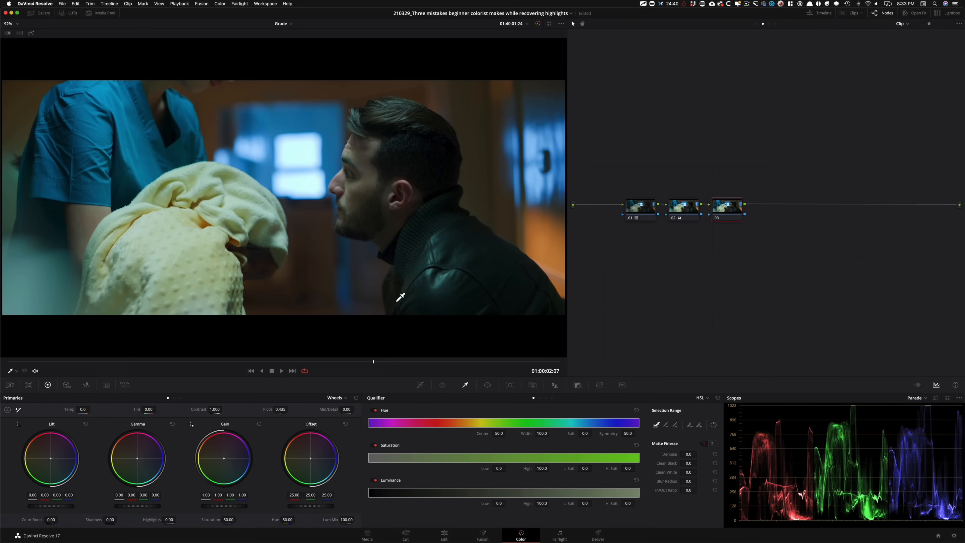
{"action": "left_click", "coordinate": [308, 146]}
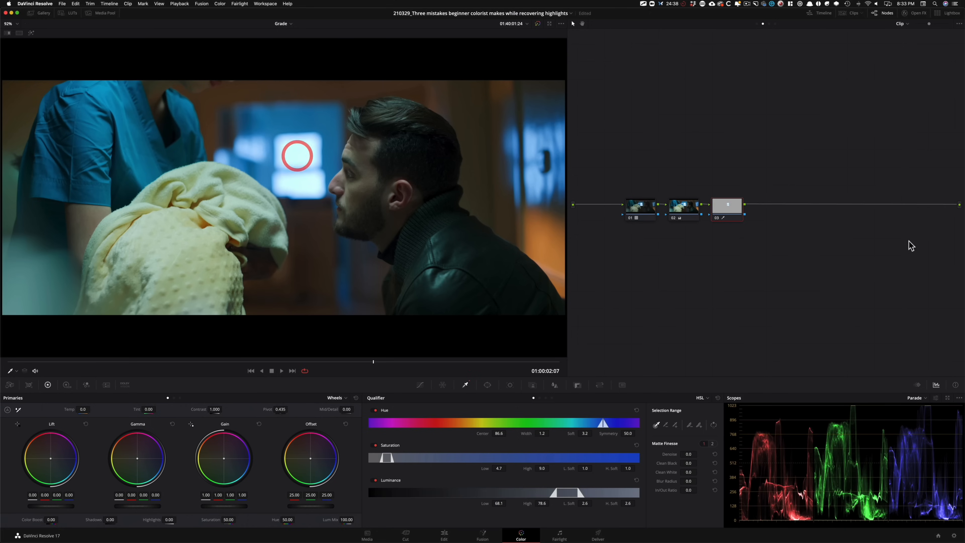
{"action": "key", "text": "shift+h"}
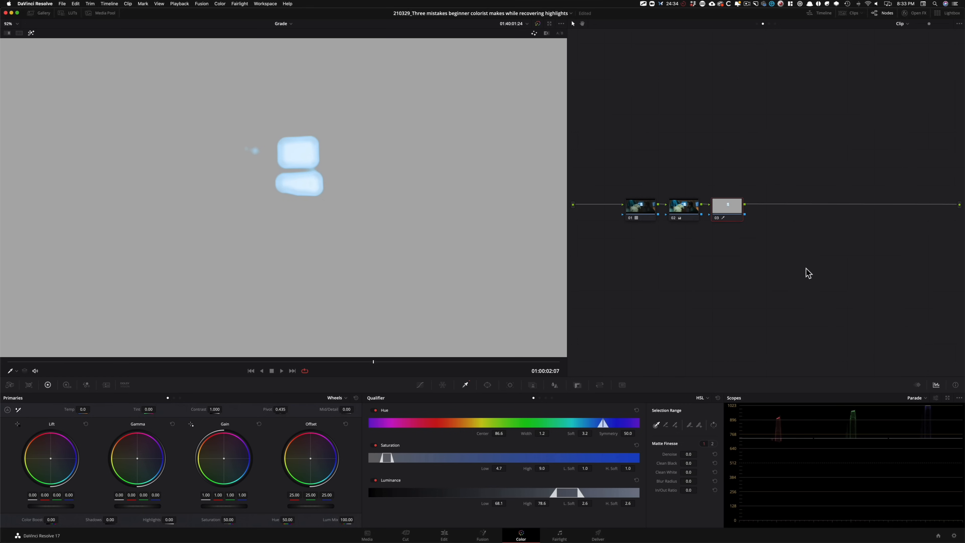
{"action": "key", "text": "shift+h"}
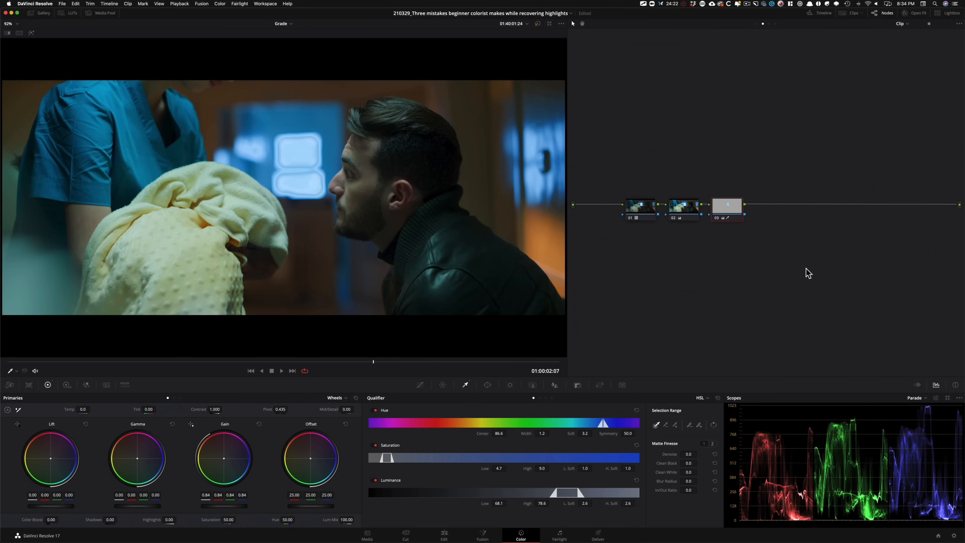
Step: Refine the window key to hue width 10.4, saturation 4.0–9.4, luminance low 64.4 and blur radius 39.0, with Gain at 0.88
{"action": "key", "text": "shift+h"}
{"action": "key", "text": "shift+h"}
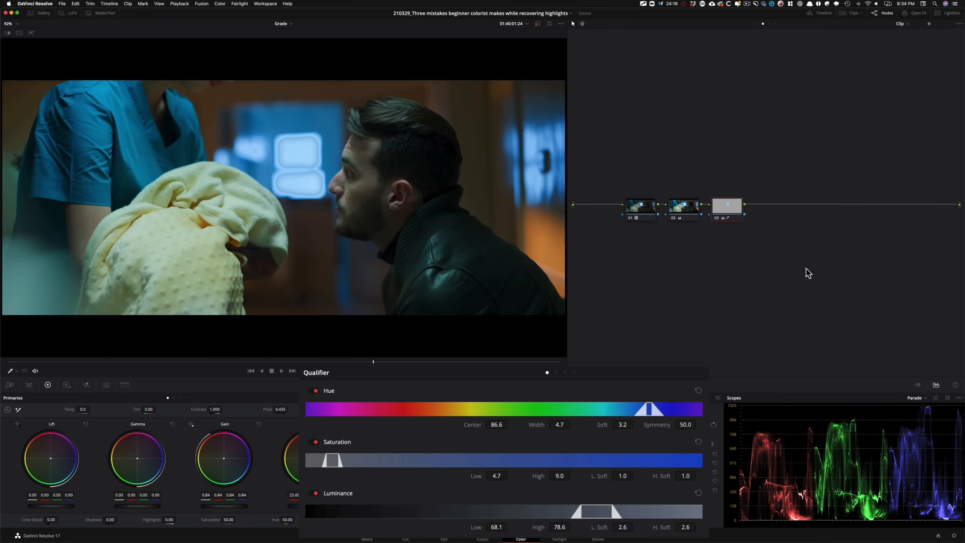
{"action": "key", "text": "shift+h"}
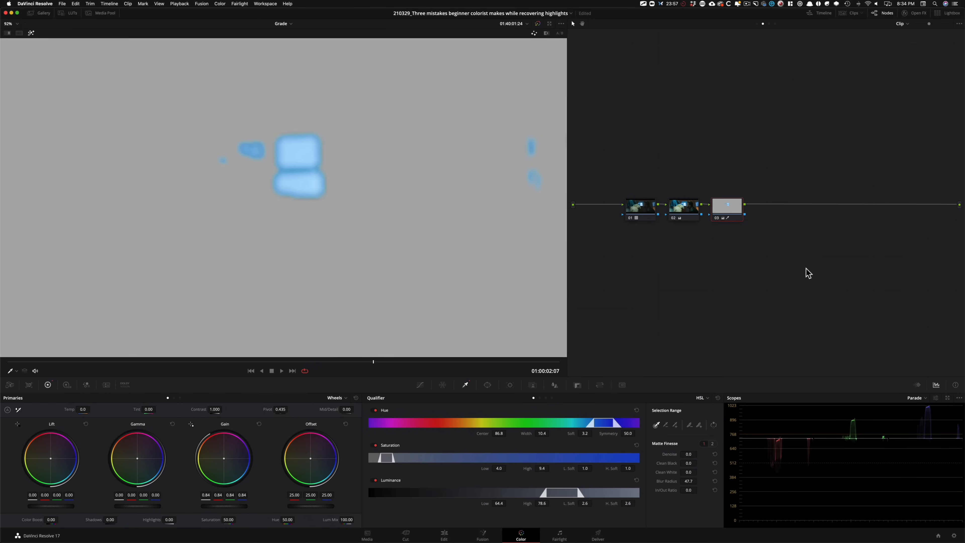
{"action": "key", "text": "shift+h"}
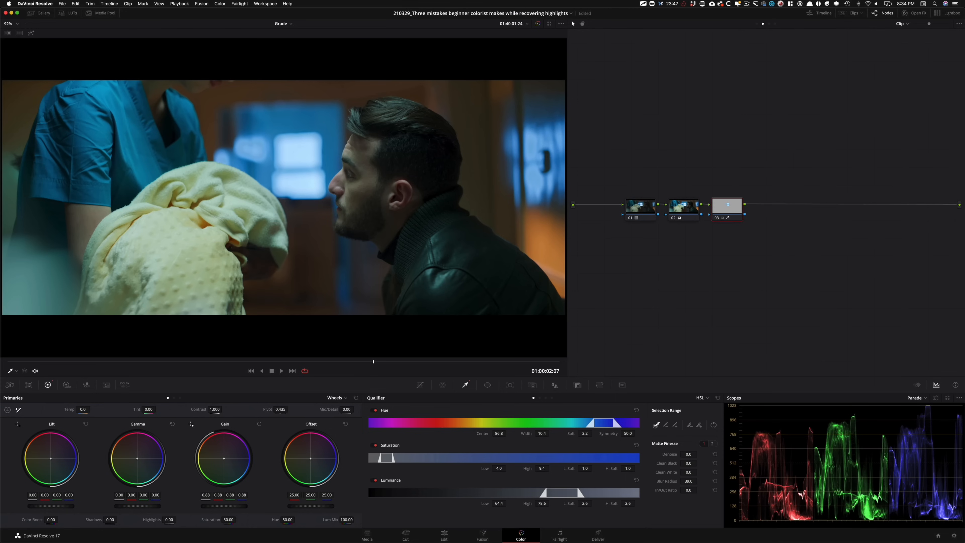
Step: Toggle node 03 to compare the window's highlights in the image and parade before and after the correction
{"action": "key", "text": "super+d"}
{"action": "key", "text": "super+d"}
{"action": "key", "text": "super+d"}
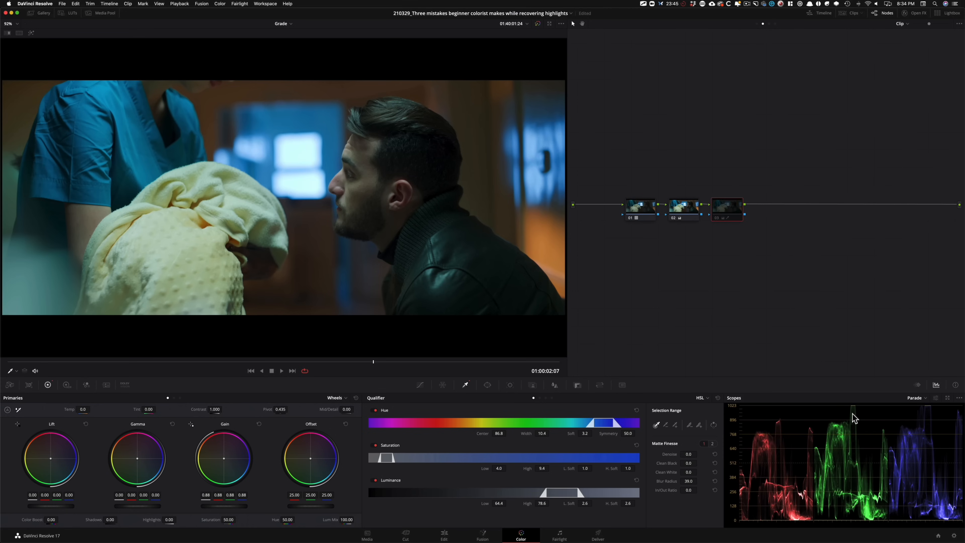
{"action": "key", "text": "super+d"}
{"action": "key", "text": "super+d"}
{"action": "key", "text": "super+d"}
{"action": "key", "text": "super+d"}
{"action": "key", "text": "super+d"}
{"action": "key", "text": "super+d"}
{"action": "key", "text": "super+d"}
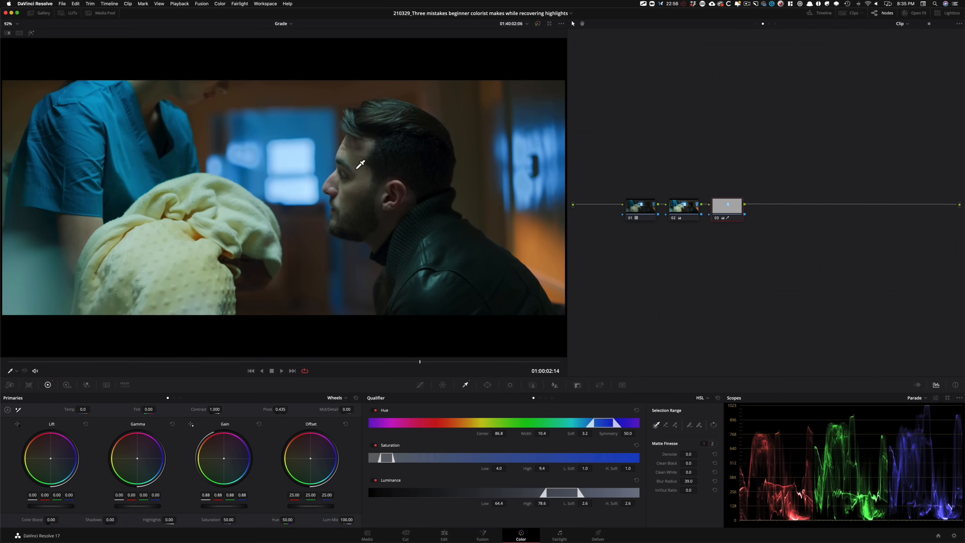
Step: Examine the bright window close up at 549% with node 03 on and off for damage around the keyed edges
{"action": "key", "text": "super+equal"}
{"action": "key", "text": "super+equal"}
{"action": "key", "text": "super+equal"}
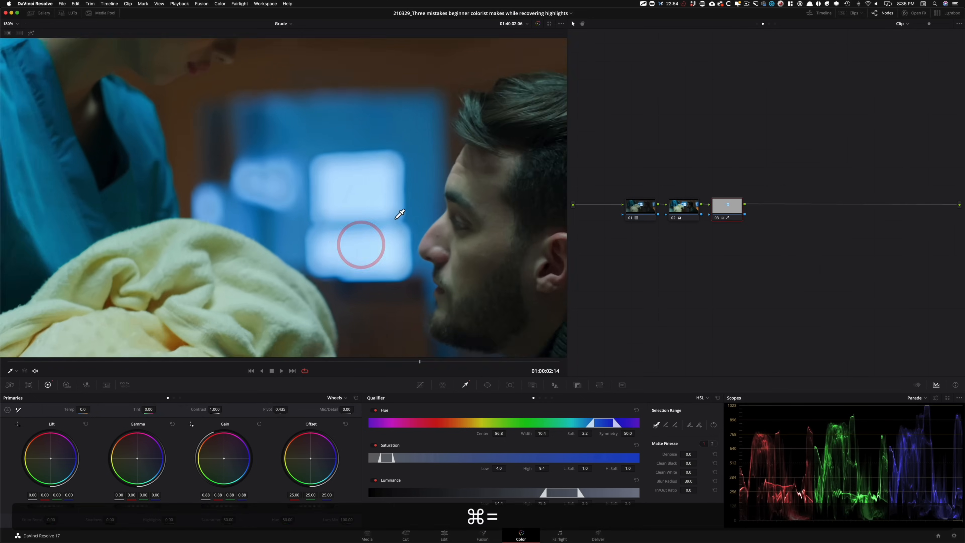
{"action": "key", "text": "super+equal"}
{"action": "left_click_drag", "start_coordinate": [301, 221], "coordinate": [242, 218]}
{"action": "key", "text": "super+equal"}
{"action": "left_click_drag", "start_coordinate": [359, 247], "coordinate": [416, 293]}
{"action": "key", "text": "super+equal"}
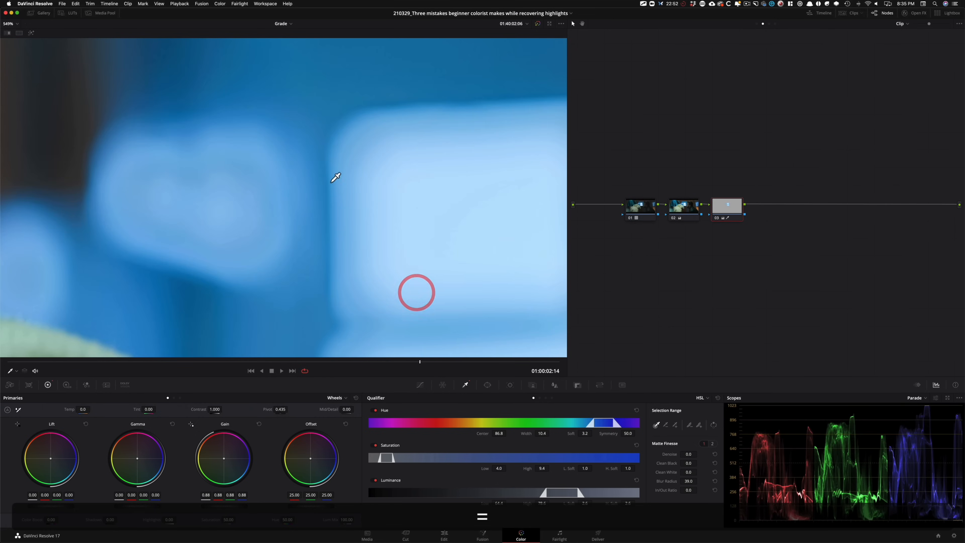
{"action": "key", "text": "super+d"}
{"action": "left_click_drag", "start_coordinate": [504, 216], "coordinate": [67, 181]}
{"action": "left_click_drag", "start_coordinate": [398, 173], "coordinate": [523, 209]}
{"action": "key", "text": "super+d"}
Step: Compare the smaller blurred lights beside the window with node 03 on and off, including at 01:00:02:11, and fit the frame back in view
{"action": "key", "text": "super+d"}
{"action": "key", "text": "super+d"}
{"action": "left_click_drag", "start_coordinate": [298, 156], "coordinate": [420, 142]}
{"action": "key", "text": "super+d"}
{"action": "key", "text": "super+d"}
{"action": "left_click_drag", "start_coordinate": [195, 160], "coordinate": [556, 193]}
{"action": "key", "text": "super+d"}
{"action": "key", "text": "super+d"}
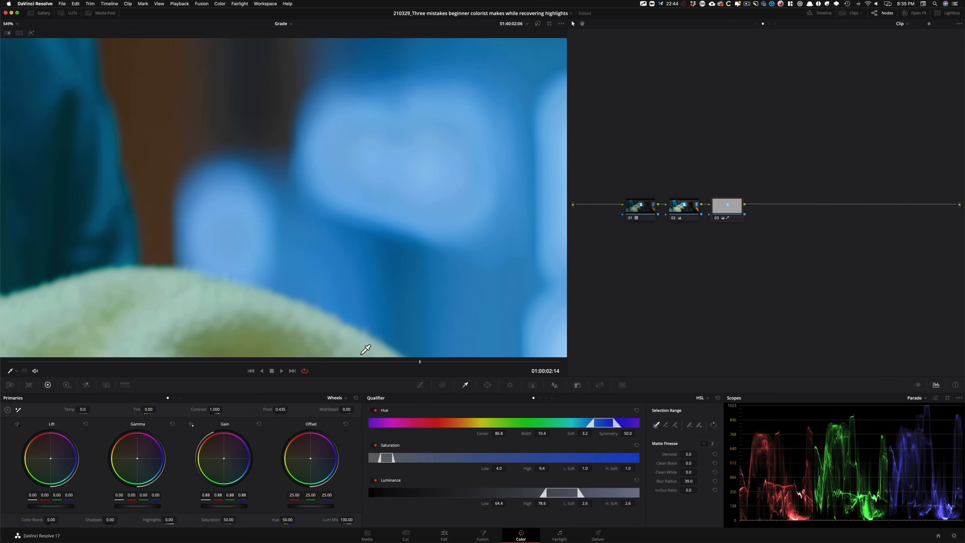
{"action": "left_click_drag", "start_coordinate": [368, 364], "coordinate": [400, 359]}
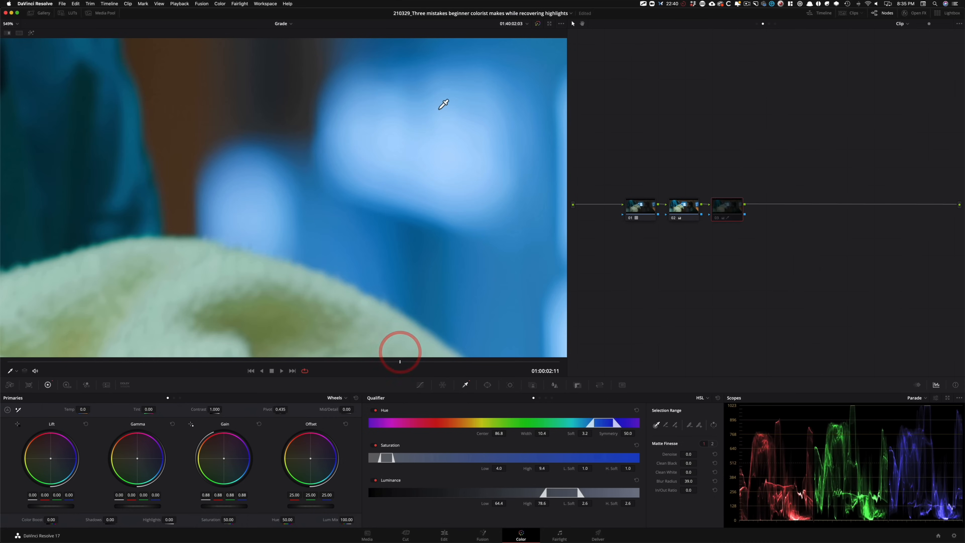
{"action": "left_click_drag", "start_coordinate": [456, 153], "coordinate": [194, 125]}
{"action": "key", "text": "shift+z"}
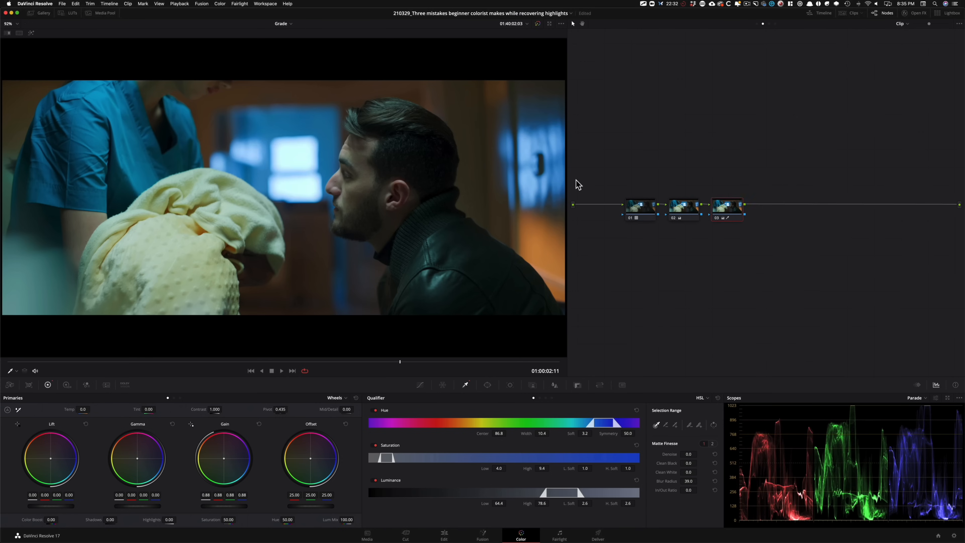
Step: Examine the blurred blue lights behind the man at up to 351% with node 03 on and off, and fit the frame back in view
{"action": "key", "text": "super+equal"}
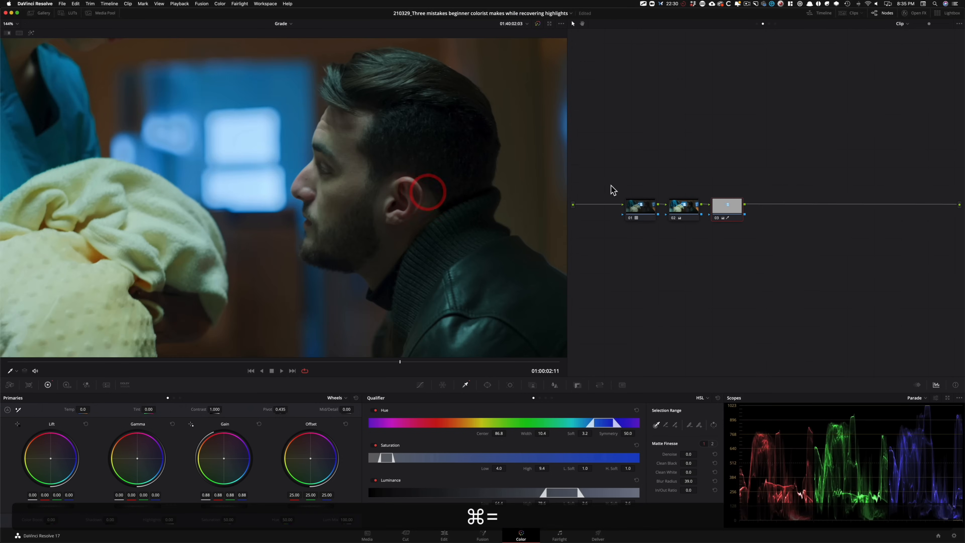
{"action": "left_click_drag", "start_coordinate": [373, 195], "coordinate": [247, 203]}
{"action": "left_click_drag", "start_coordinate": [730, 187], "coordinate": [697, 161]}
{"action": "left_click_drag", "start_coordinate": [226, 184], "coordinate": [125, 197]}
{"action": "key", "text": "super+equal"}
{"action": "key", "text": "equal"}
{"action": "left_click_drag", "start_coordinate": [354, 186], "coordinate": [287, 230]}
{"action": "key", "text": "equal"}
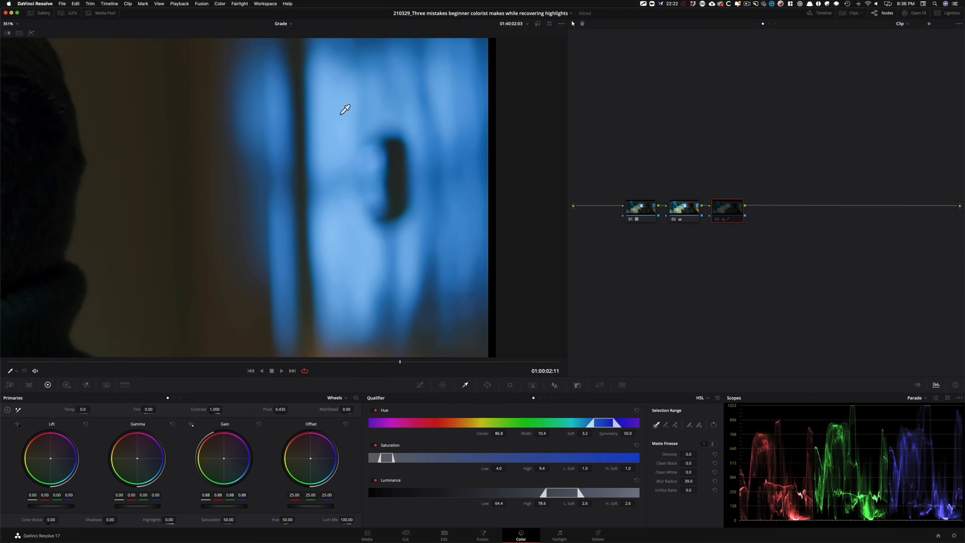
{"action": "key", "text": "shift+z"}
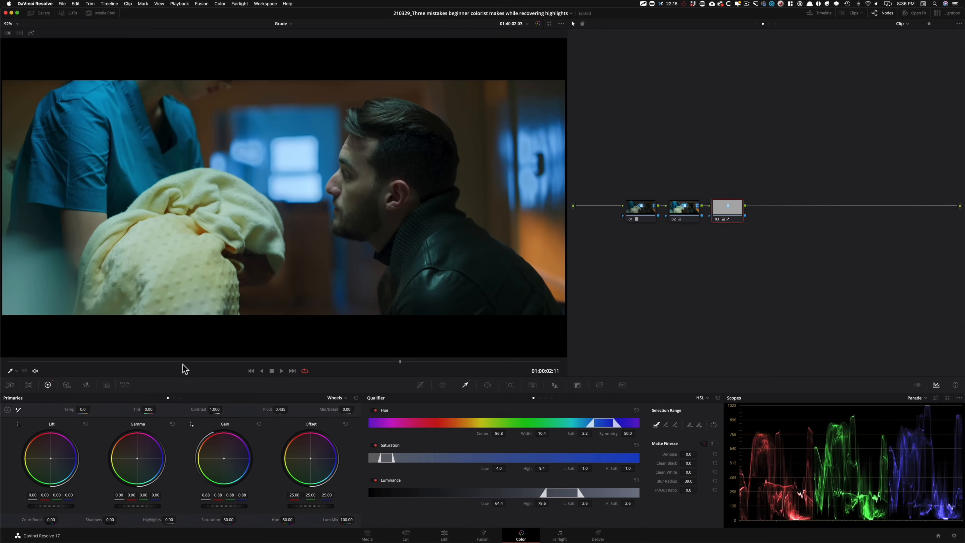
Step: Move the playhead back to 01:00:01:15
{"action": "left_click", "coordinate": [267, 362]}
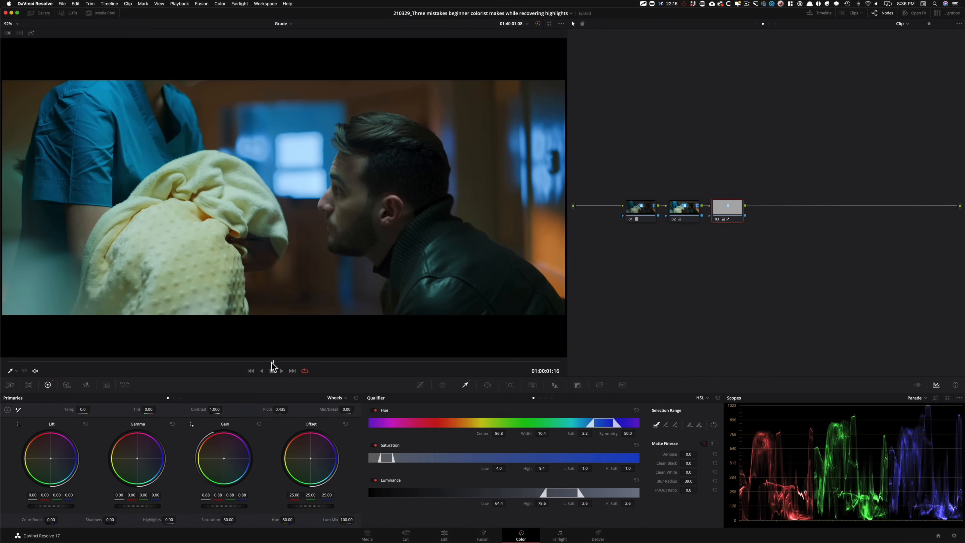
{"action": "left_click", "coordinate": [266, 363]}
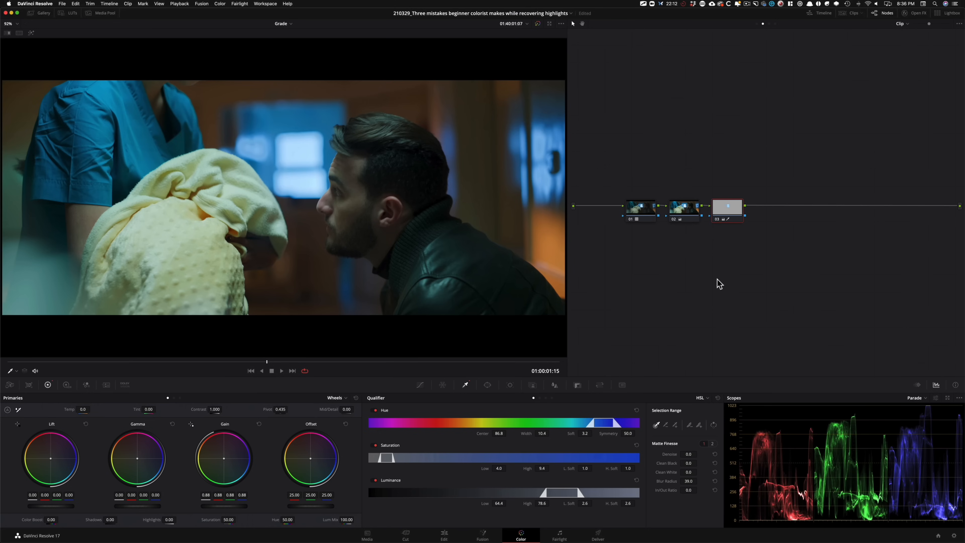
{"action": "left_click_drag", "start_coordinate": [239, 362], "coordinate": [271, 365]}
{"action": "left_click", "coordinate": [272, 370]}
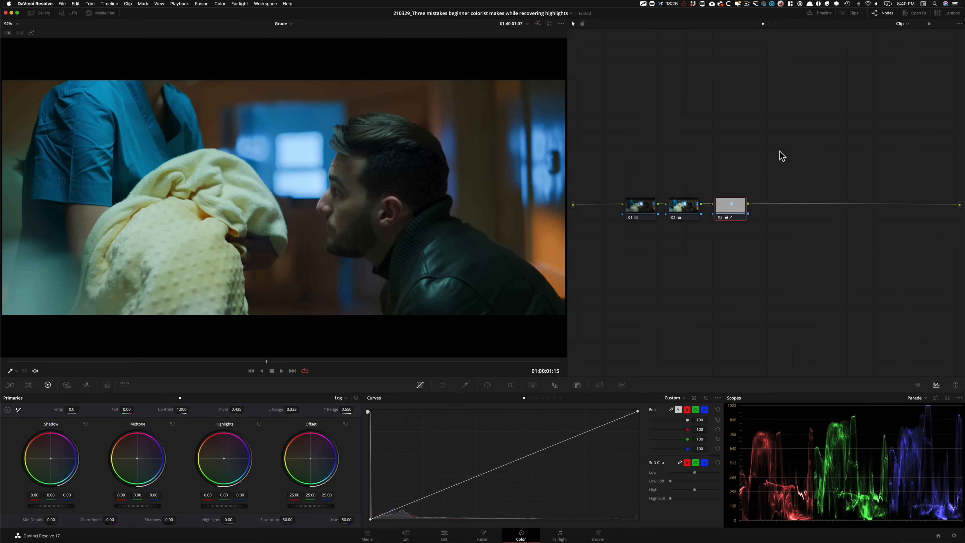
Step: Delete nodes 03 and 02 and shift the remaining LUT node over to make room before it
{"action": "key", "text": "Delete"}
{"action": "key", "text": "Delete"}
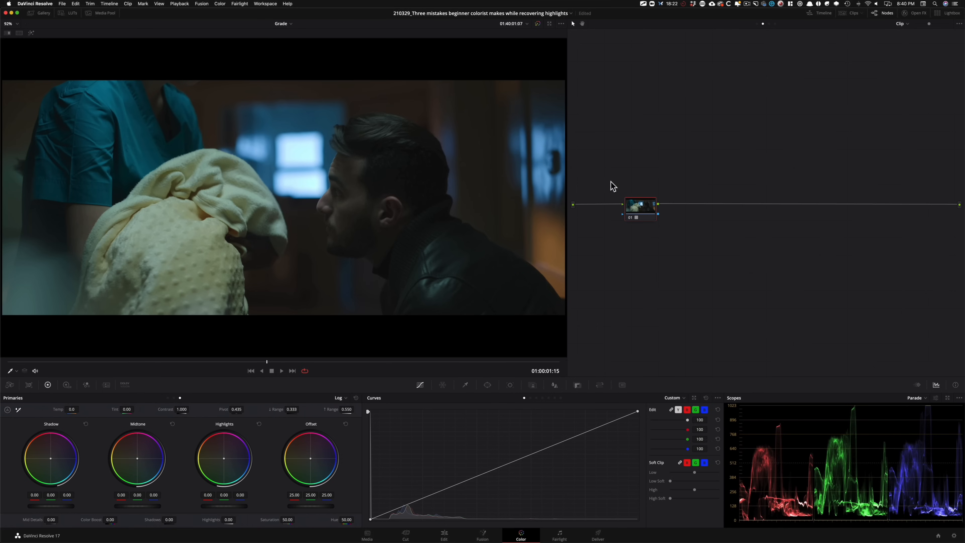
{"action": "left_click_drag", "start_coordinate": [648, 206], "coordinate": [698, 211]}
{"action": "left_click", "coordinate": [700, 212]}
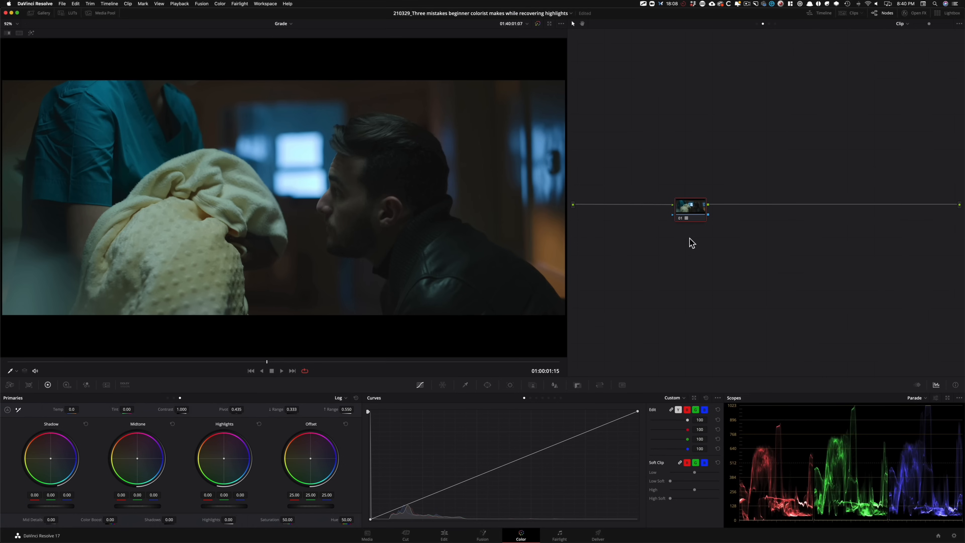
Step: Insert a new serial node before the LUT node and line it up on the same row
{"action": "key", "text": "alt+s"}
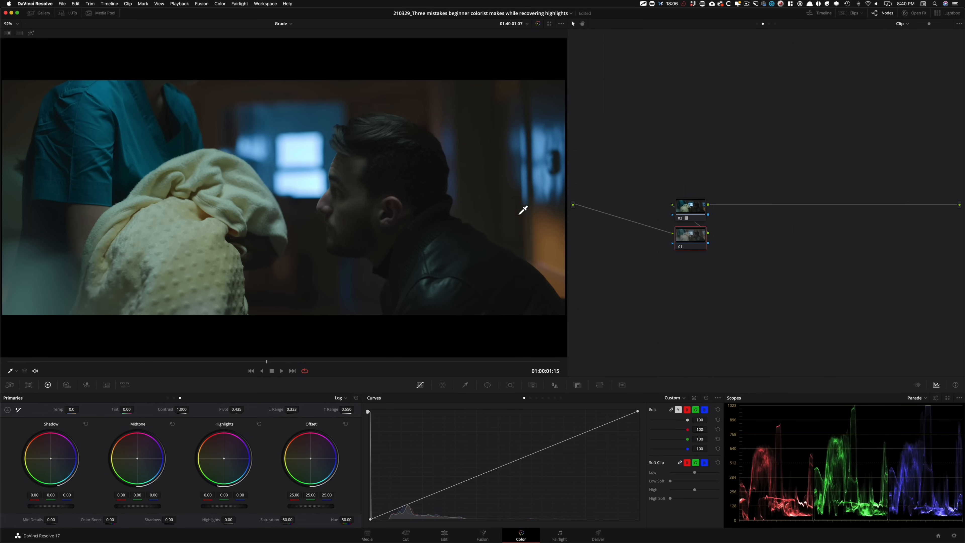
{"action": "left_click_drag", "start_coordinate": [689, 245], "coordinate": [651, 214]}
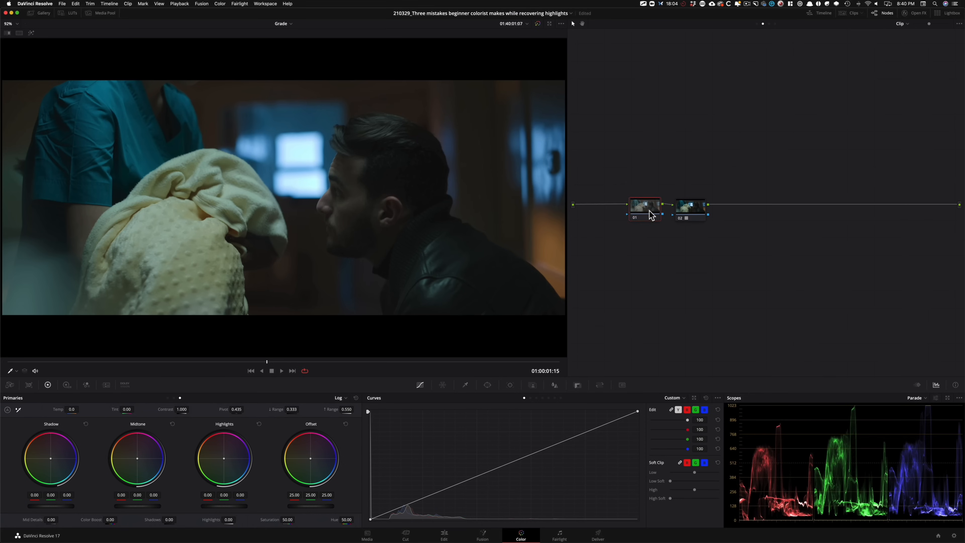
{"action": "left_click", "coordinate": [648, 212]}
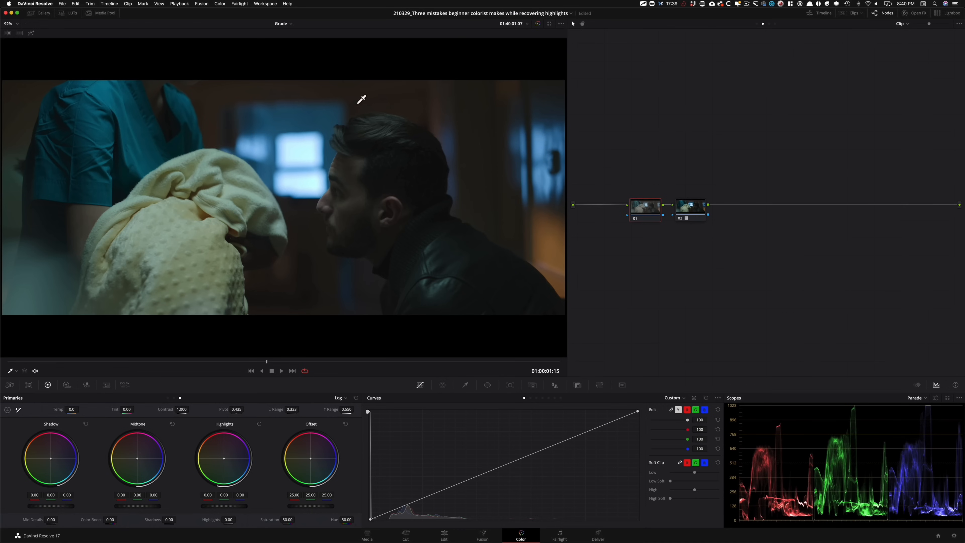
Step: Compare the shot with all grades bypassed and enabled, checking the highlights in the viewer and the parade
{"action": "key", "text": "shift+d"}
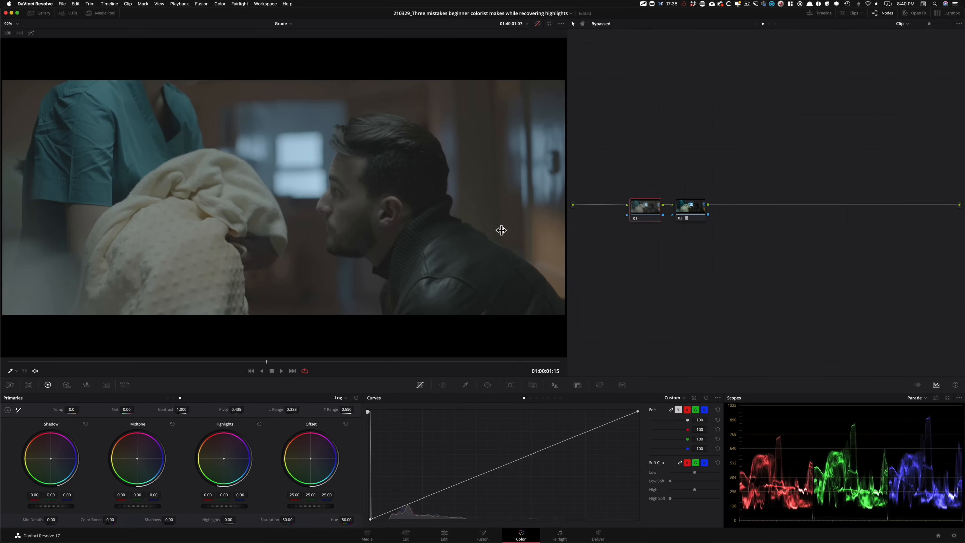
{"action": "key", "text": "shift+d"}
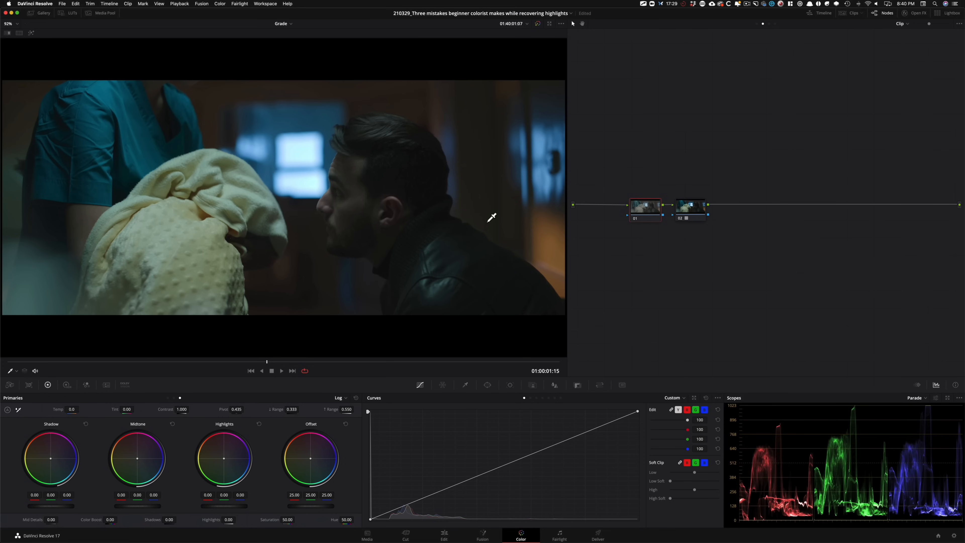
{"action": "key", "text": "shift+d"}
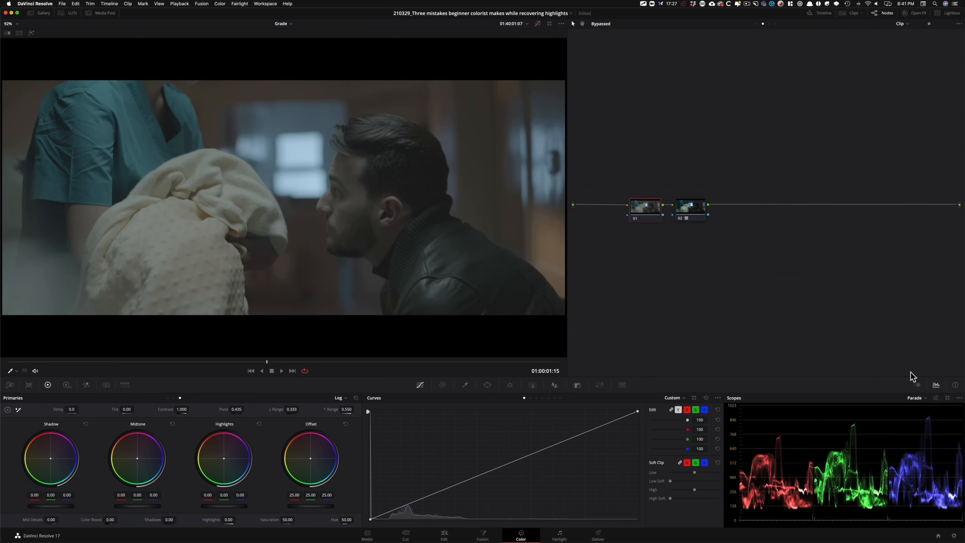
{"action": "key", "text": "shift+d"}
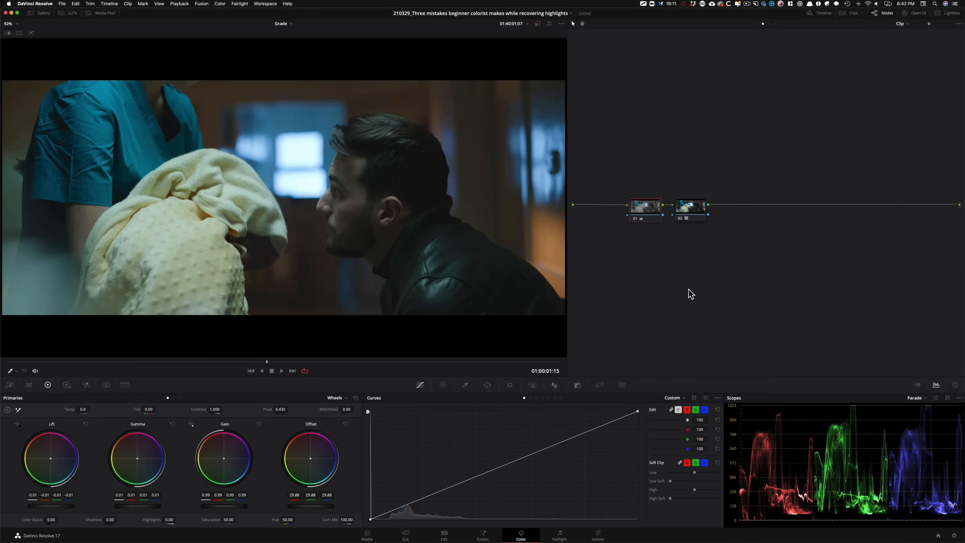
Step: Add a node after the LUT with Log Shadow at -0.08 and low range 0.254, and toggle it to compare
{"action": "key", "text": "alt+s"}
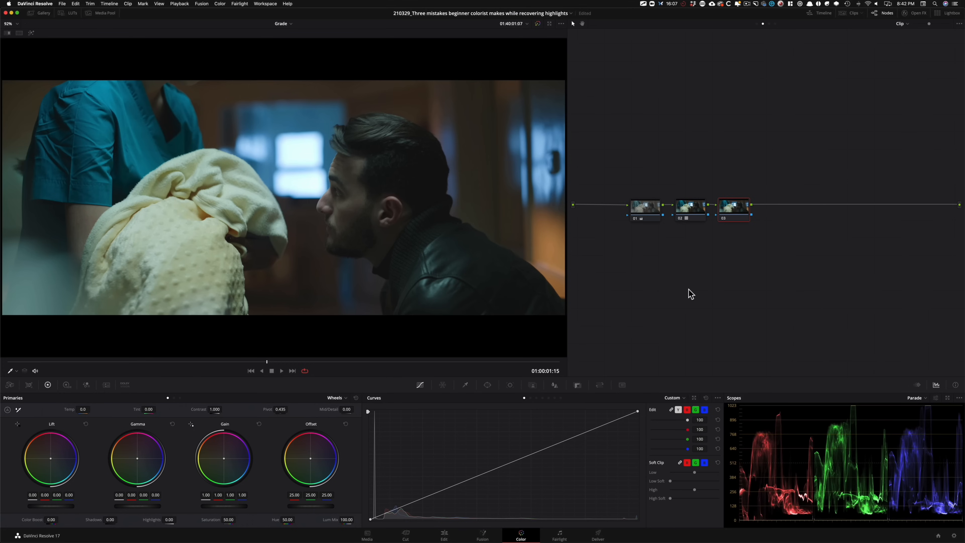
{"action": "key", "text": "alt+z"}
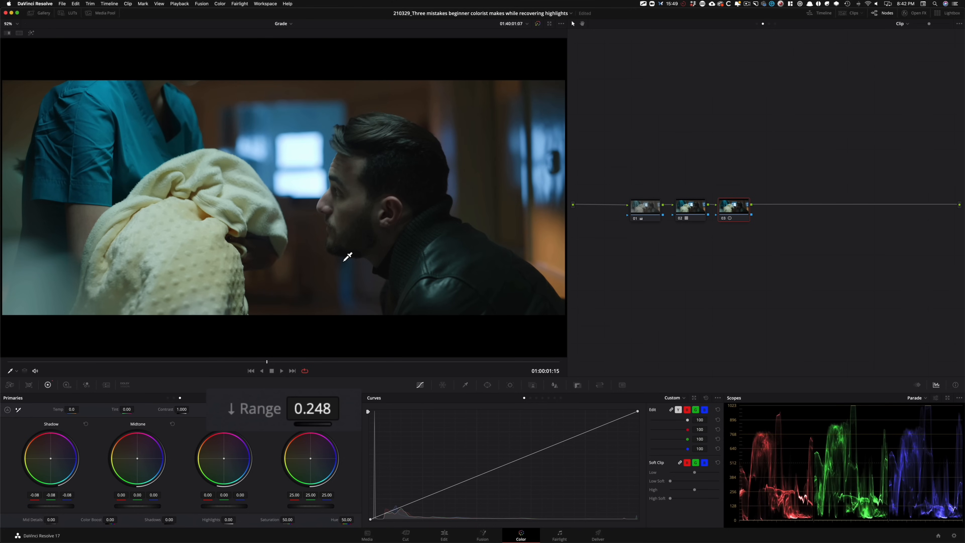
{"action": "key", "text": "super+d"}
{"action": "key", "text": "super+d"}
{"action": "key", "text": "super+d"}
{"action": "key", "text": "super+d"}
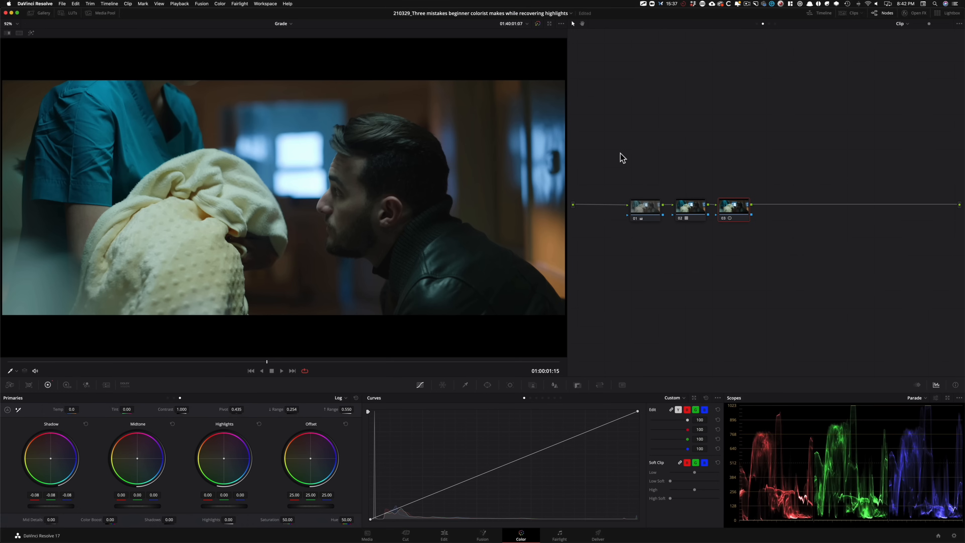
Step: Add a fourth serial node with Saturation at 60.77 and label it "sat"
{"action": "key", "text": "alt+s"}
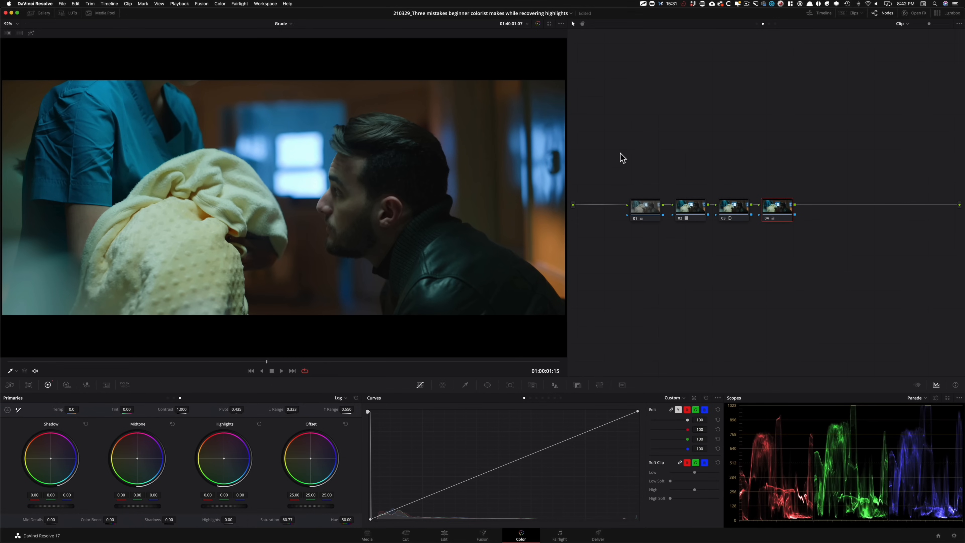
{"action": "key", "text": "Tab"}
{"action": "type", "text": "sat"}
{"action": "key", "text": "Return"}
Step: Label node 03 "log" and the LUT node 02 "rec.709"
{"action": "key", "text": "shift+semicolon"}
{"action": "key", "text": "Tab"}
{"action": "type", "text": "log"}
{"action": "key", "text": "Return"}
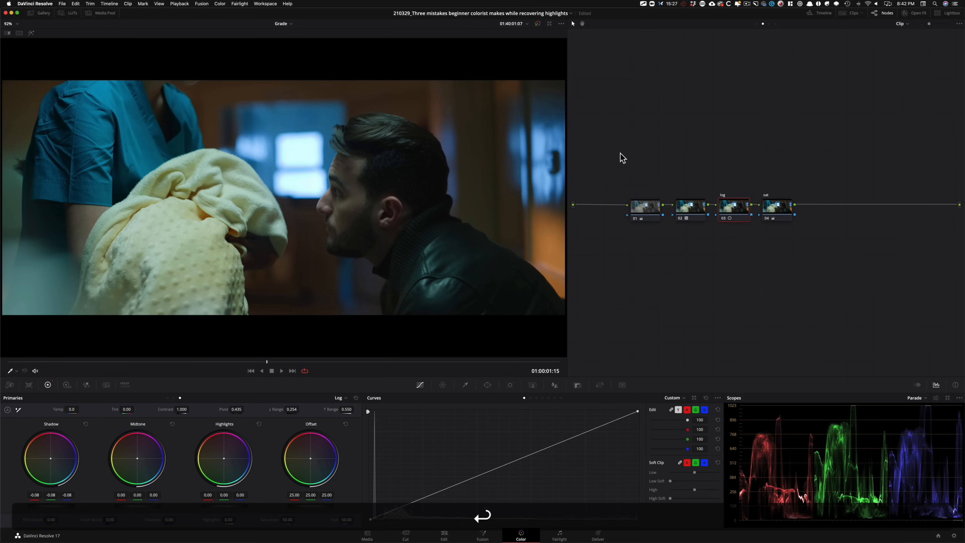
{"action": "key", "text": "shift+semicolon"}
{"action": "key", "text": "Tab"}
{"action": "type", "text": "rec"}
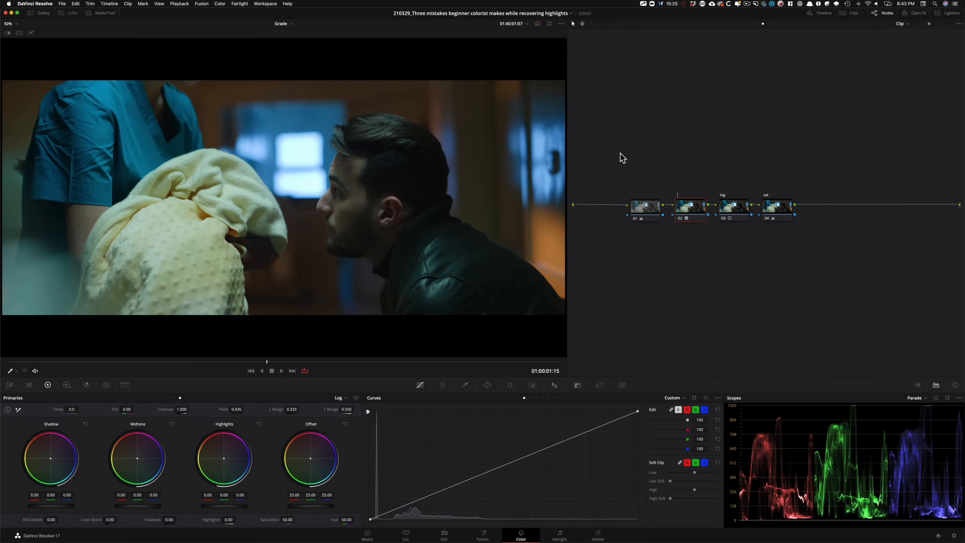
{"action": "type", "text": "."}
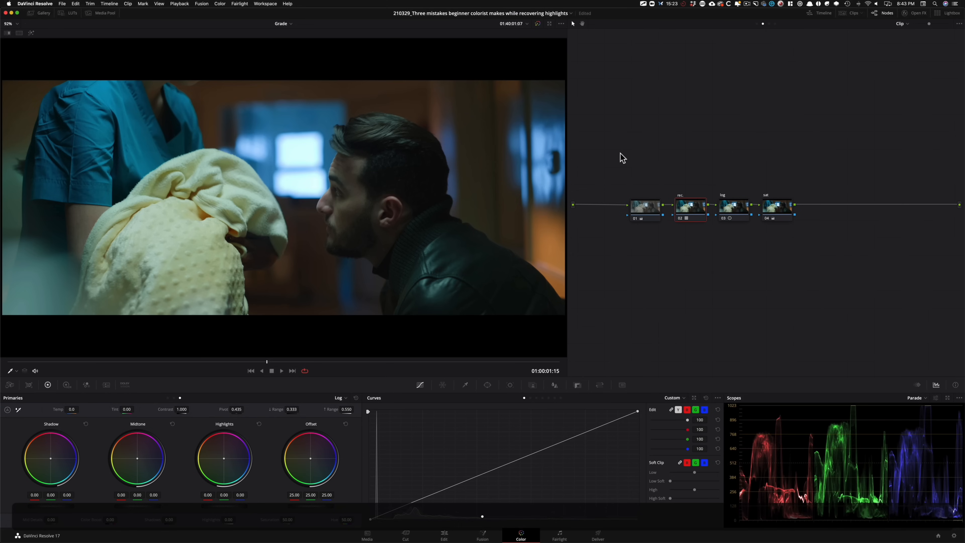
{"action": "type", "text": "709"}
{"action": "key", "text": "Return"}
Step: Label the first node "pri"
{"action": "key", "text": "shift+semicolon"}
{"action": "key", "text": "Tab"}
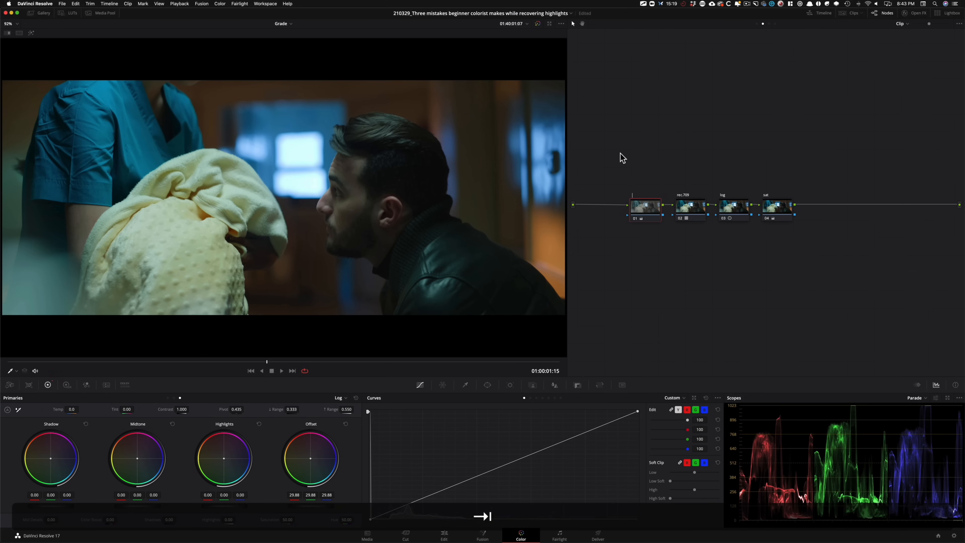
{"action": "type", "text": "pri"}
{"action": "key", "text": "Return"}
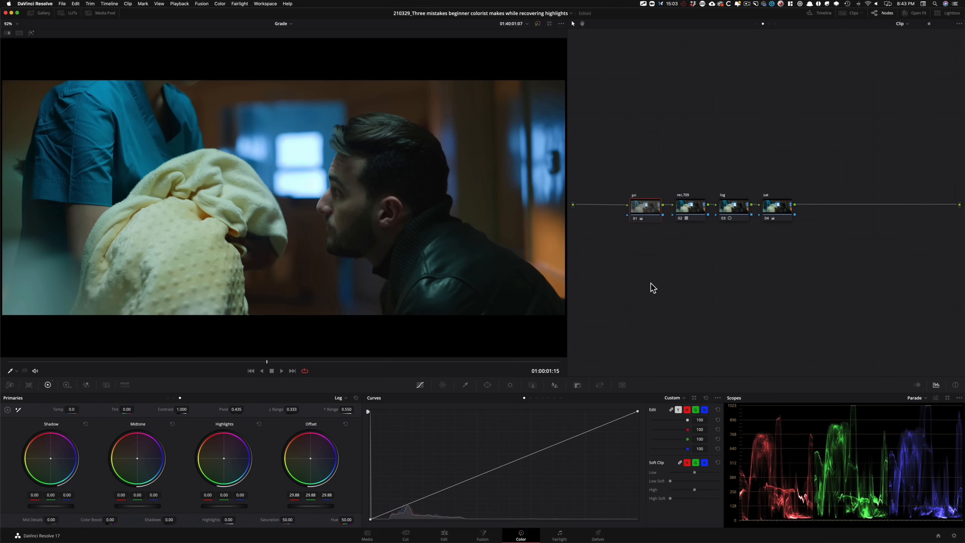
Step: Insert a serial node before the "pri" node, place it above that node and label it "hi"
{"action": "key", "text": "shift+s"}
{"action": "left_click_drag", "start_coordinate": [648, 244], "coordinate": [649, 175]}
{"action": "key", "text": "Tab"}
{"action": "type", "text": "hi"}
{"action": "key", "text": "Return"}
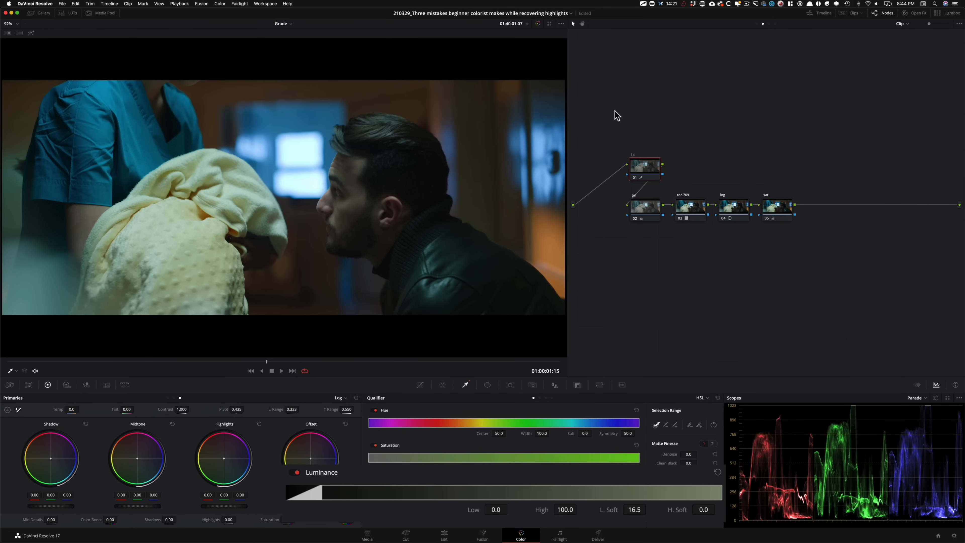
Step: Key the window highlights on the "hi" node by luminance with Low 61.8 and L. Soft 16.5, checking the selection in the highlight view
{"action": "key", "text": "shift+h"}
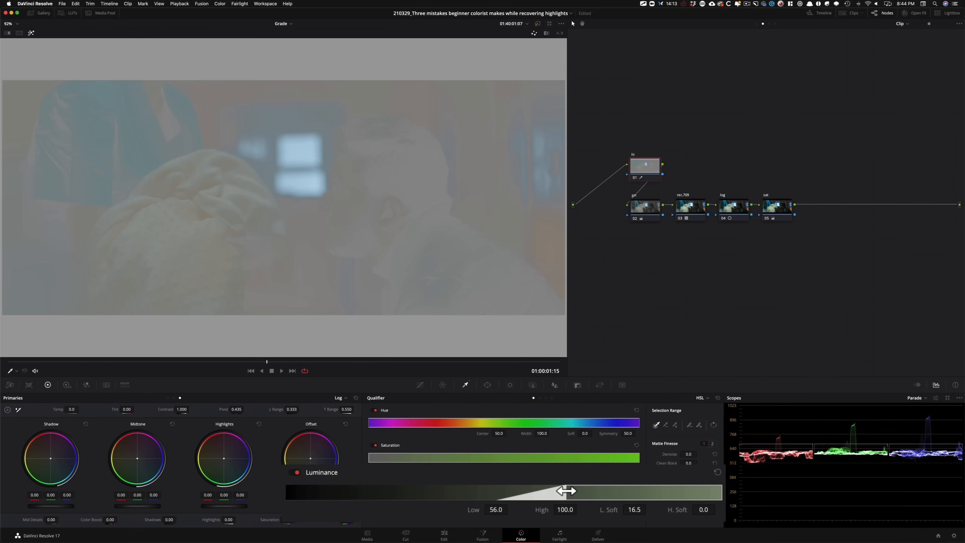
{"action": "mouse_move", "coordinate": [567, 491]}
{"action": "left_mouse_down"}
{"action": "mouse_move", "coordinate": [578, 491]}
{"action": "mouse_move", "coordinate": [567, 491]}
{"action": "left_mouse_up"}
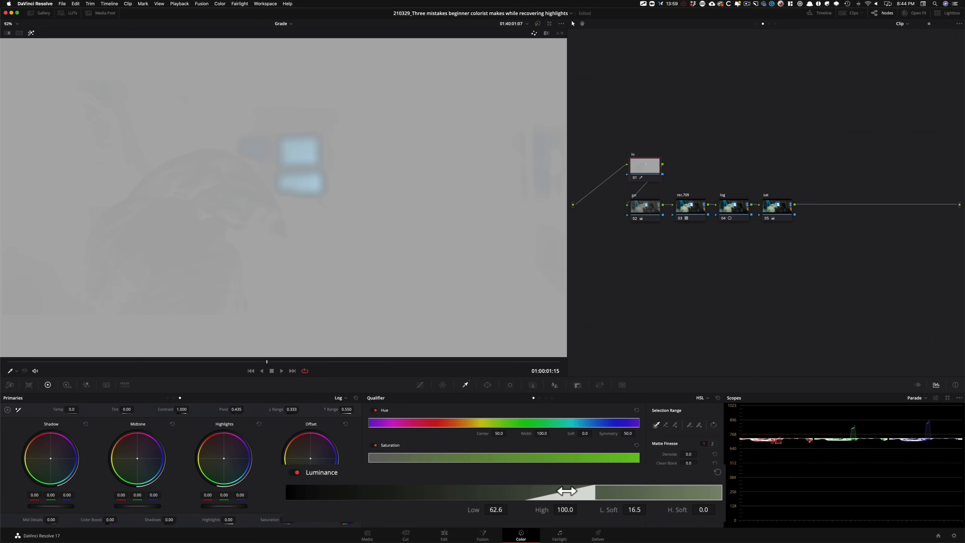
{"action": "left_click_drag", "start_coordinate": [566, 491], "coordinate": [567, 491]}
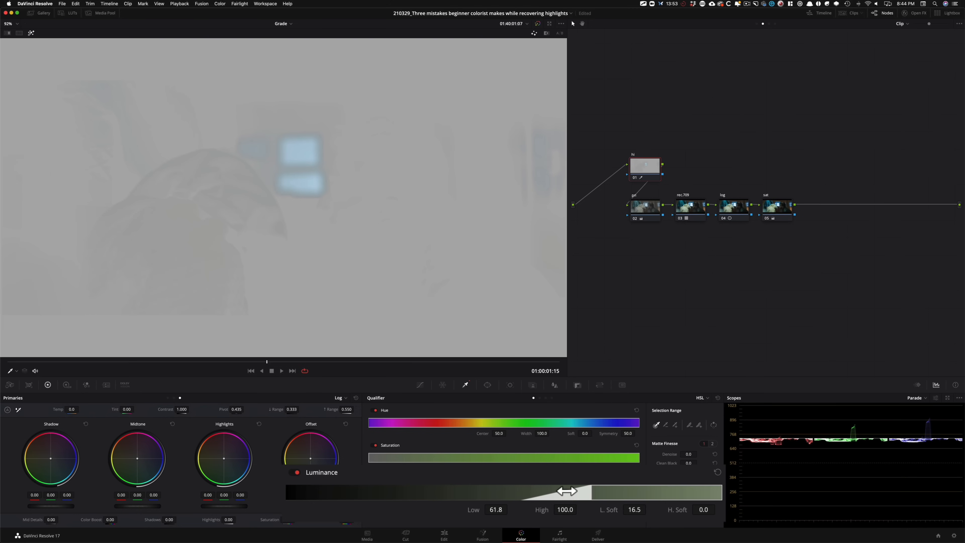
{"action": "key", "text": "shift+h"}
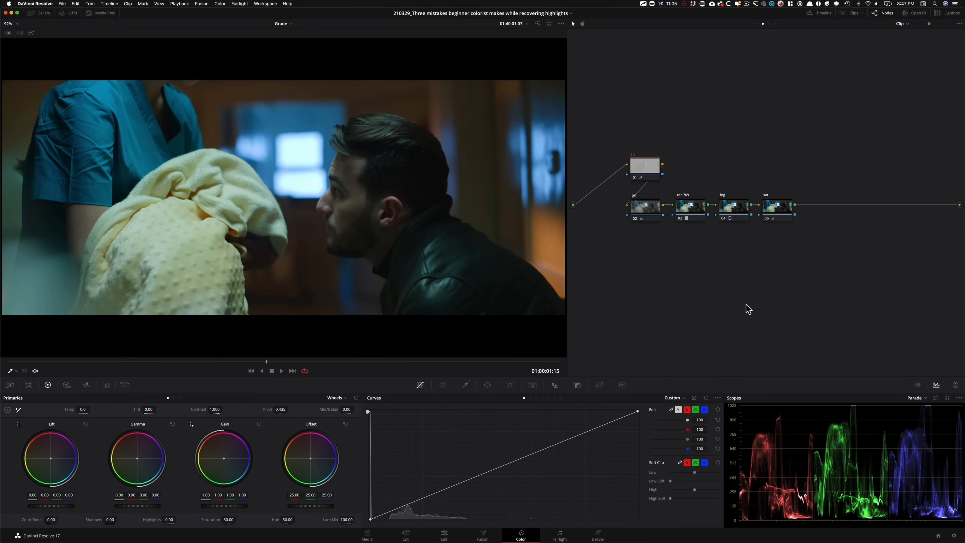
{"action": "key", "text": "shift+h"}
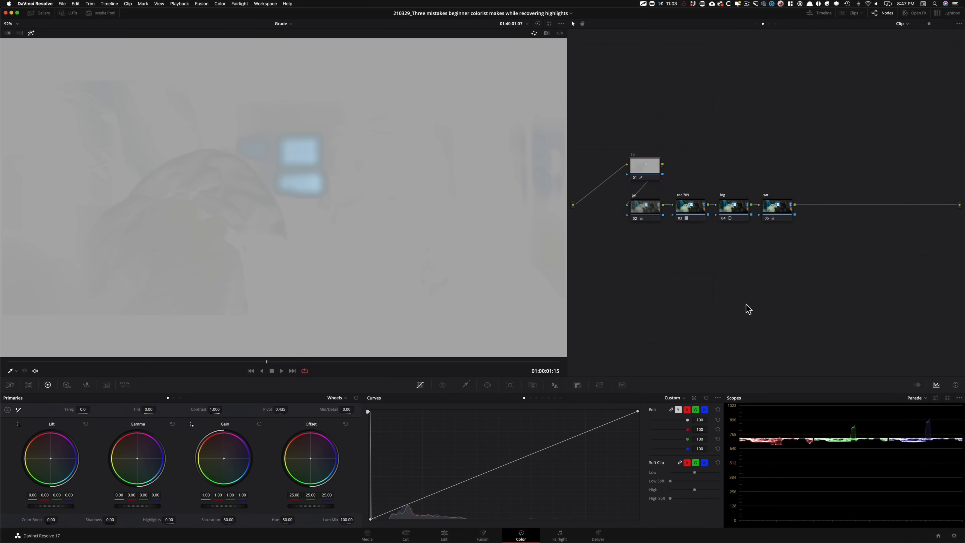
Step: Lower the "hi" node's Gain to 0.79 and toggle the node to compare the highlights in the image and parade
{"action": "key", "text": "q"}
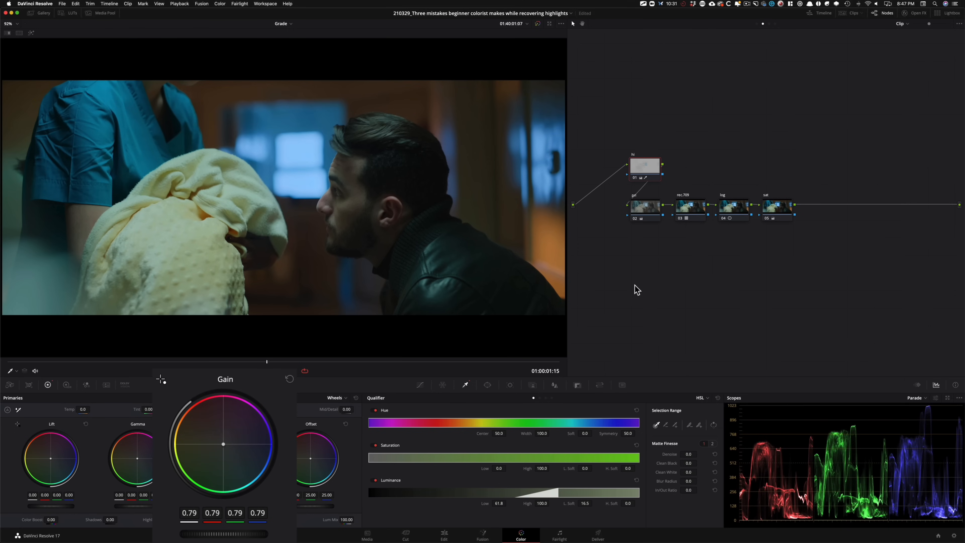
{"action": "key", "text": "super+d"}
{"action": "key", "text": "super+d"}
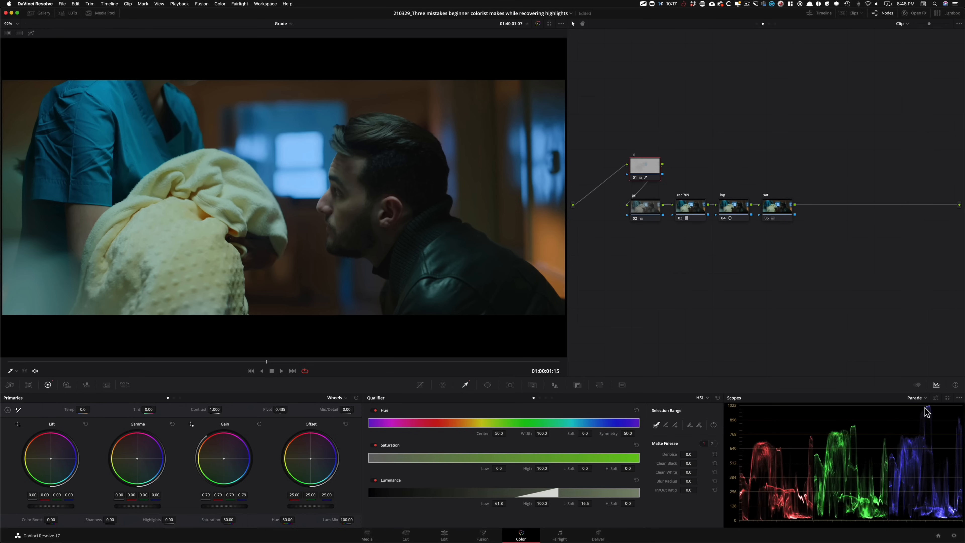
{"action": "key", "text": "super+d"}
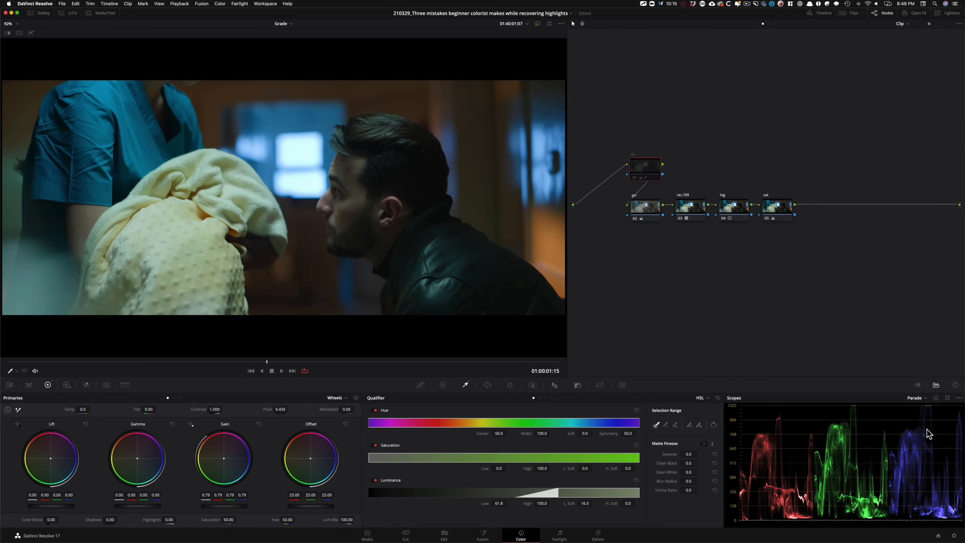
{"action": "key", "text": "super+d"}
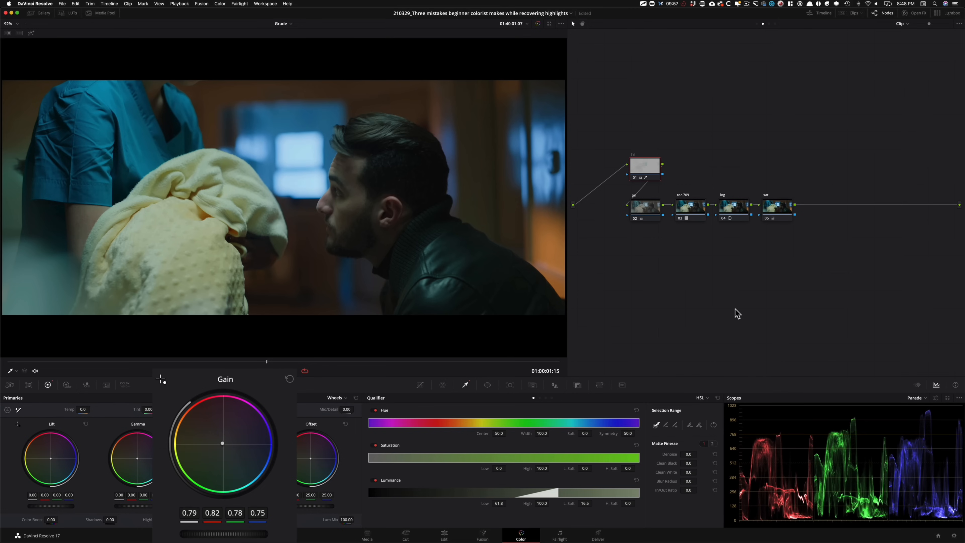
Step: Adjust the "hi" node's Gain to 0.88 with red 0.91, green 0.87 and blue 0.84, toggling the node to compare
{"action": "key", "text": "ctrl+d"}
{"action": "key", "text": "ctrl+d"}
{"action": "key", "text": "ctrl+d"}
{"action": "key", "text": "ctrl+d"}
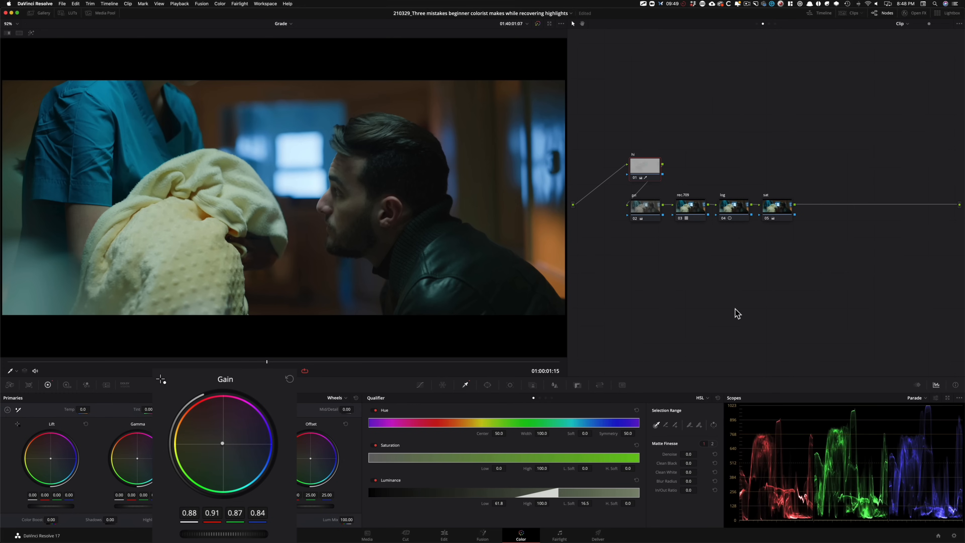
Step: Toggle the "hi" node repeatedly to compare the window highlights in the image and the parade
{"action": "key", "text": "ctrl+d"}
{"action": "key", "text": "ctrl+d"}
{"action": "key", "text": "ctrl+d"}
{"action": "key", "text": "ctrl+d"}
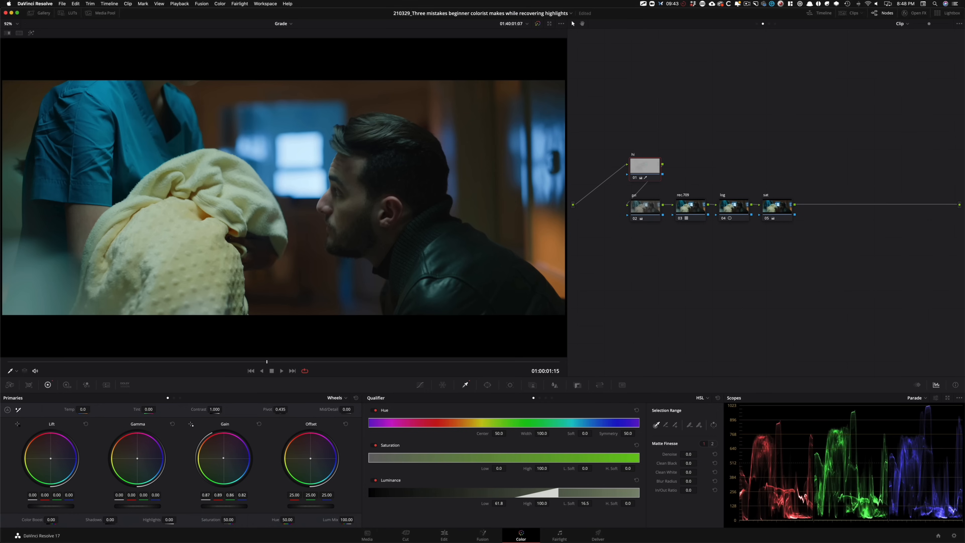
{"action": "key", "text": "ctrl+d"}
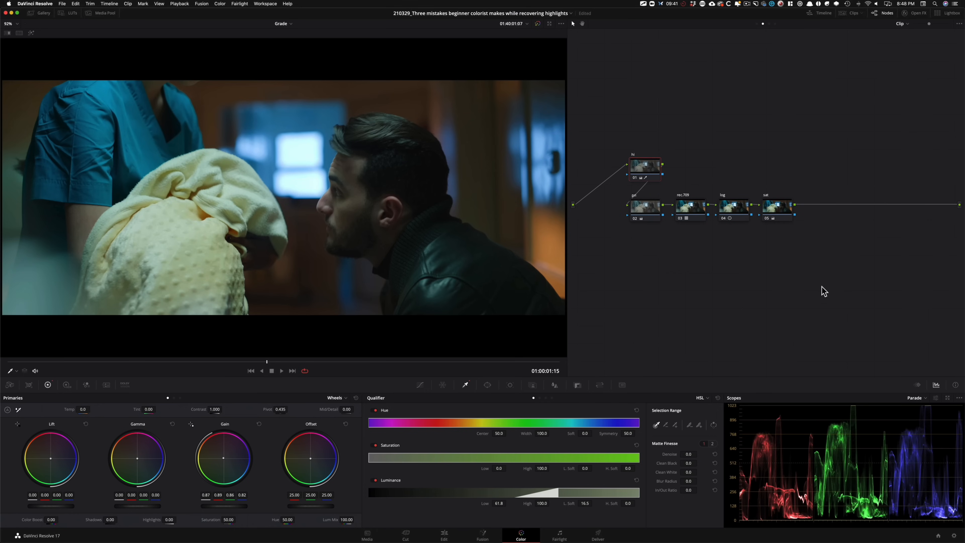
{"action": "key", "text": "ctrl+d"}
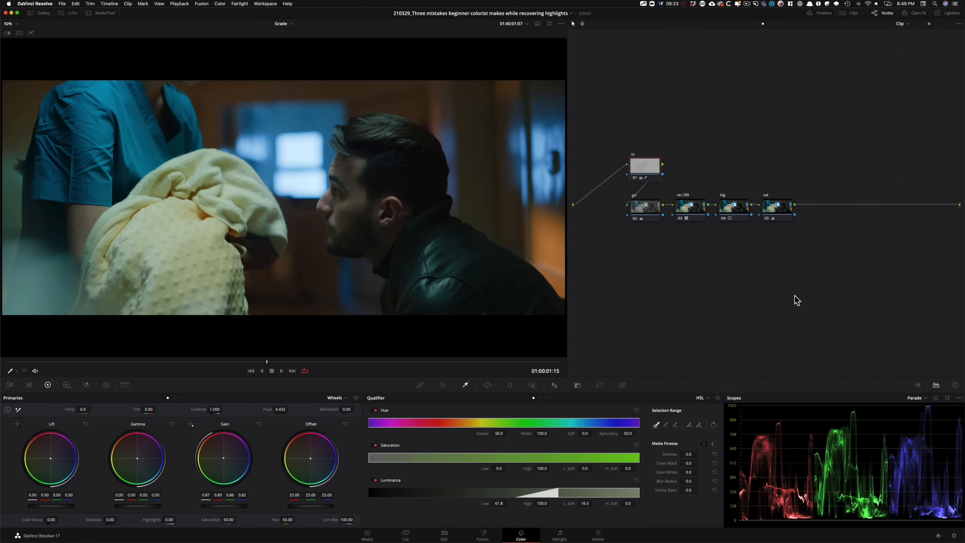
Step: Check the "hi" node's key in the highlight view and compare the image with the node's correction off and on
{"action": "left_click_drag", "start_coordinate": [643, 166], "coordinate": [646, 166]}
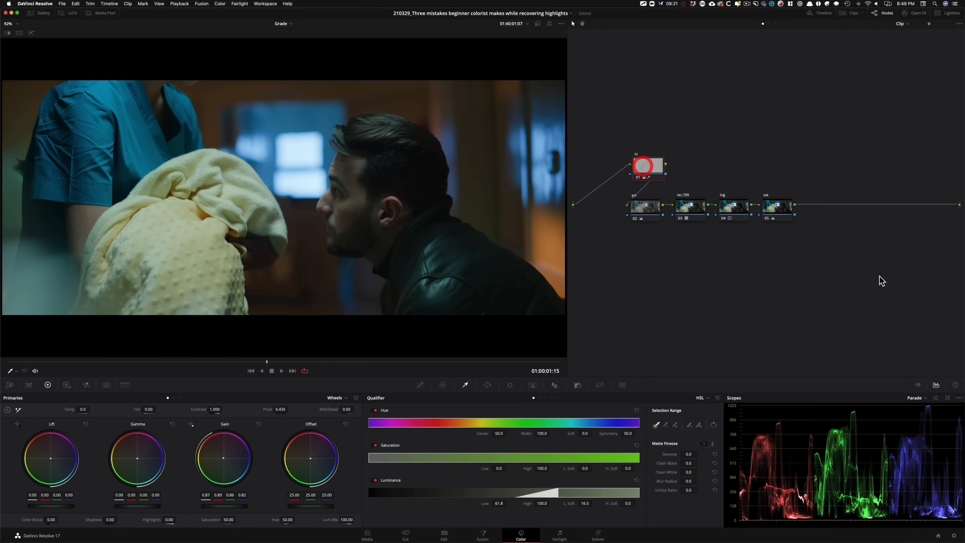
{"action": "key", "text": "shift+h"}
{"action": "key", "text": "shift+h"}
{"action": "key", "text": "super+d"}
{"action": "key", "text": "super+d"}
{"action": "key", "text": "super+d"}
{"action": "key", "text": "super+d"}
Step: Load the next grade version and show all versions in a full-screen split screen without the selection outline
{"action": "key", "text": "super+n"}
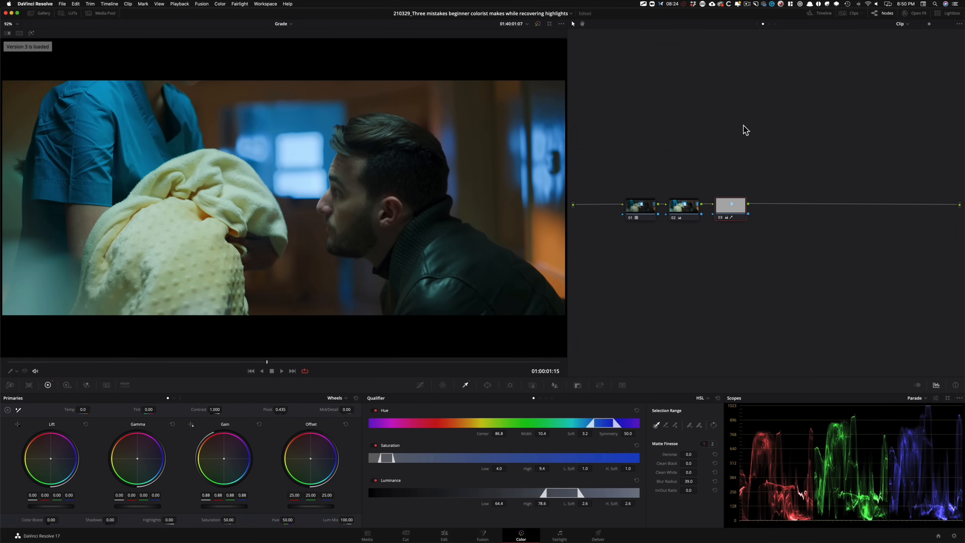
{"action": "left_click", "coordinate": [18, 33]}
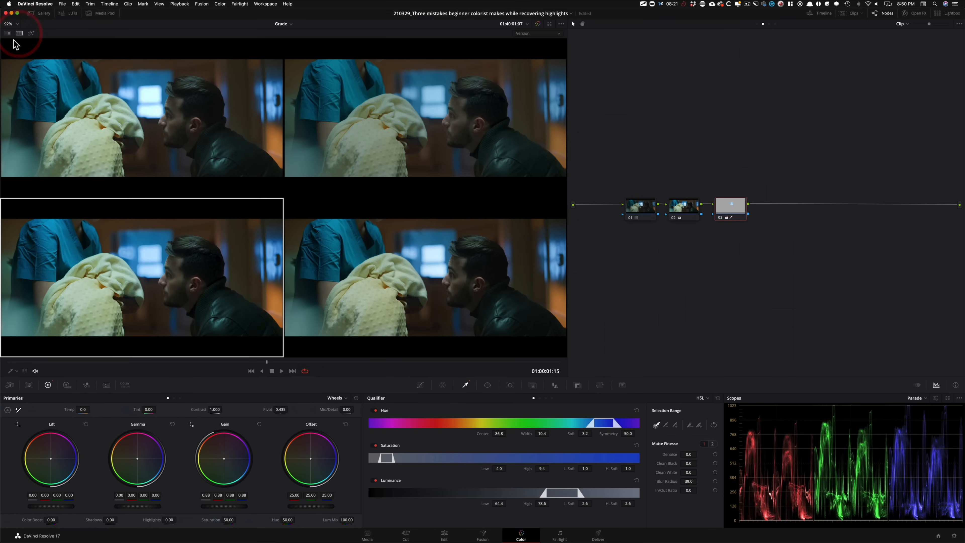
{"action": "right_click", "coordinate": [201, 296]}
{"action": "mouse_move", "coordinate": [257, 390]}
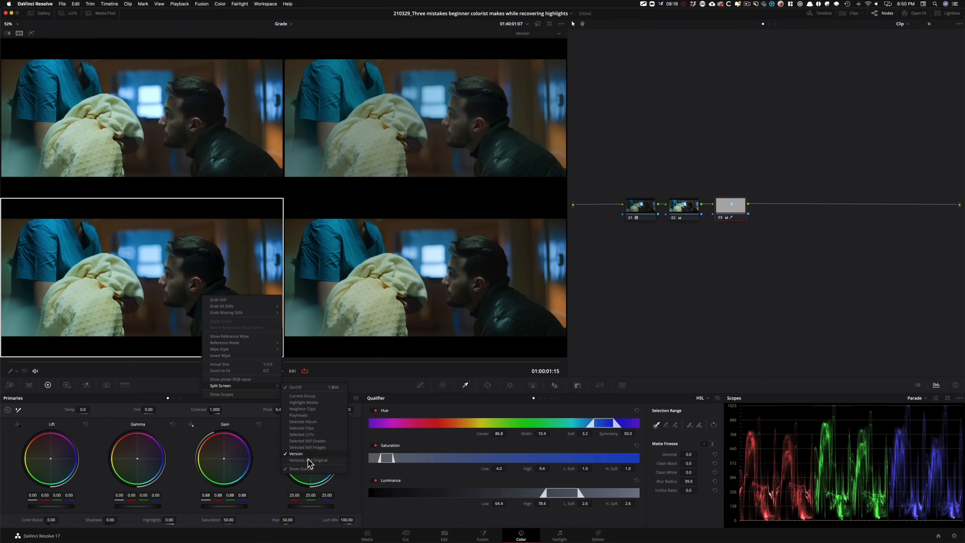
{"action": "left_click", "coordinate": [319, 469]}
{"action": "key", "text": "shift+f"}
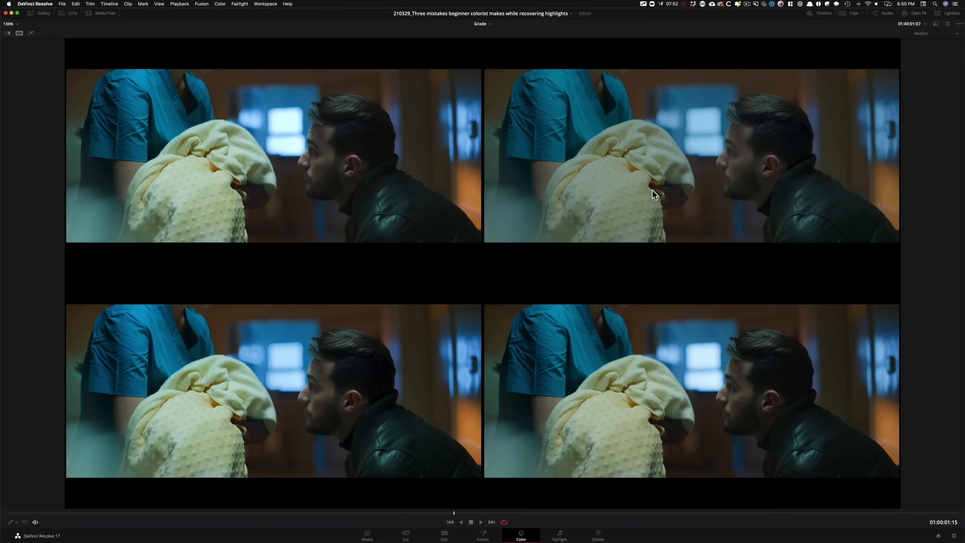
Step: Clear the old annotations, then circle and link the blanket and circle the bright door areas in the second and fourth versions
{"action": "key", "text": "grave"}
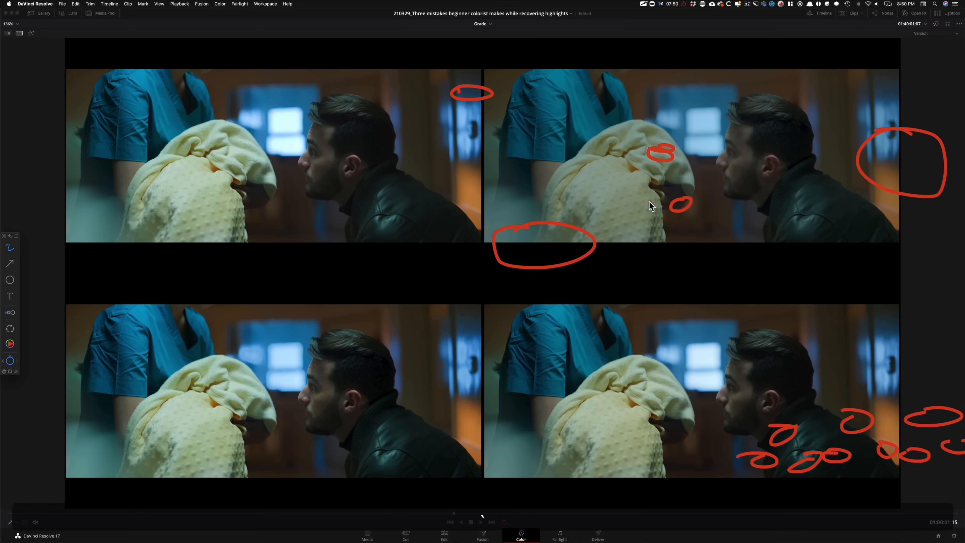
{"action": "key", "text": "f"}
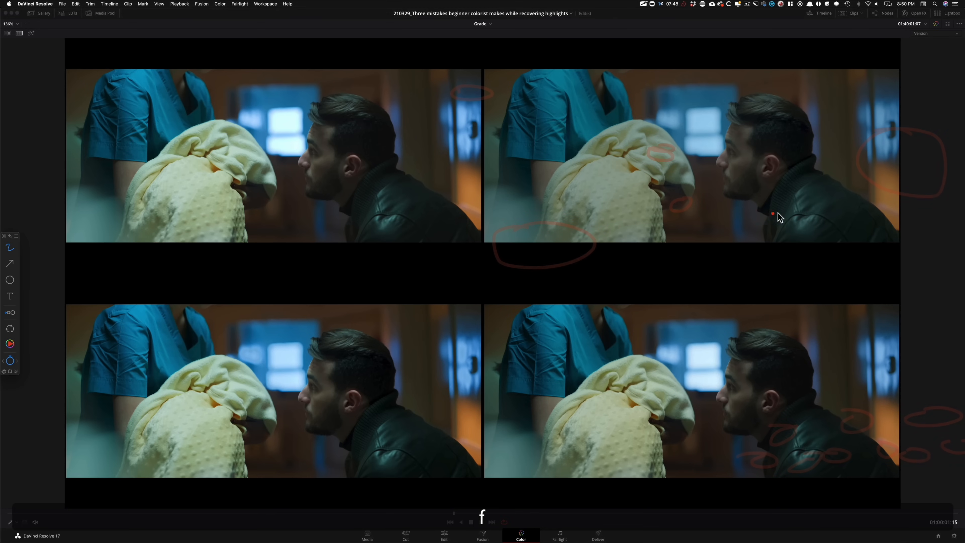
{"action": "left_click_drag", "start_coordinate": [623, 172], "coordinate": [581, 163]}
{"action": "mouse_move", "coordinate": [592, 403]}
{"action": "left_mouse_down"}
{"action": "mouse_move", "coordinate": [645, 441]}
{"action": "mouse_move", "coordinate": [539, 396]}
{"action": "left_mouse_up"}
{"action": "left_click_drag", "start_coordinate": [625, 415], "coordinate": [626, 214]}
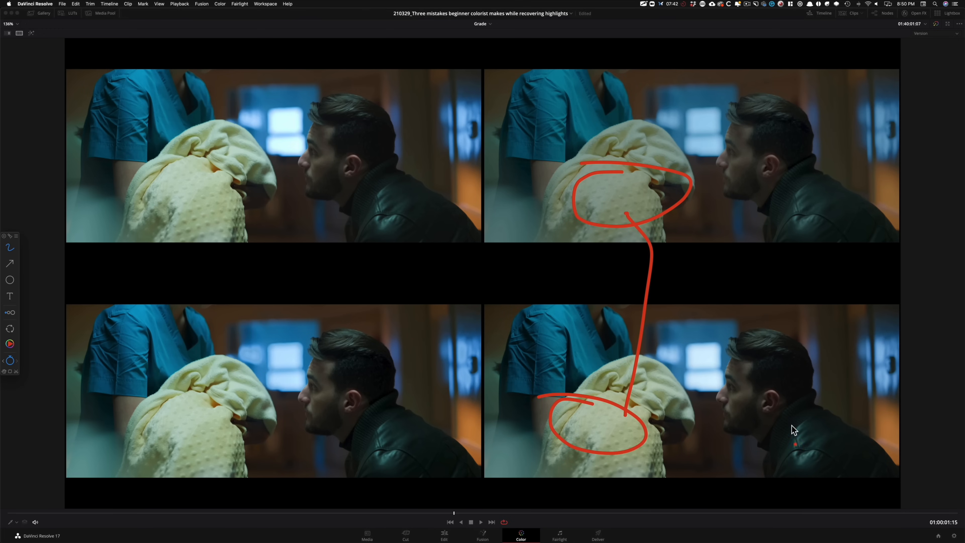
{"action": "mouse_move", "coordinate": [882, 330]}
{"action": "left_mouse_down"}
{"action": "mouse_move", "coordinate": [934, 398]}
{"action": "mouse_move", "coordinate": [856, 320]}
{"action": "left_mouse_up"}
{"action": "mouse_move", "coordinate": [909, 100]}
{"action": "left_mouse_down"}
{"action": "mouse_move", "coordinate": [964, 135]}
{"action": "mouse_move", "coordinate": [859, 103]}
{"action": "left_mouse_up"}
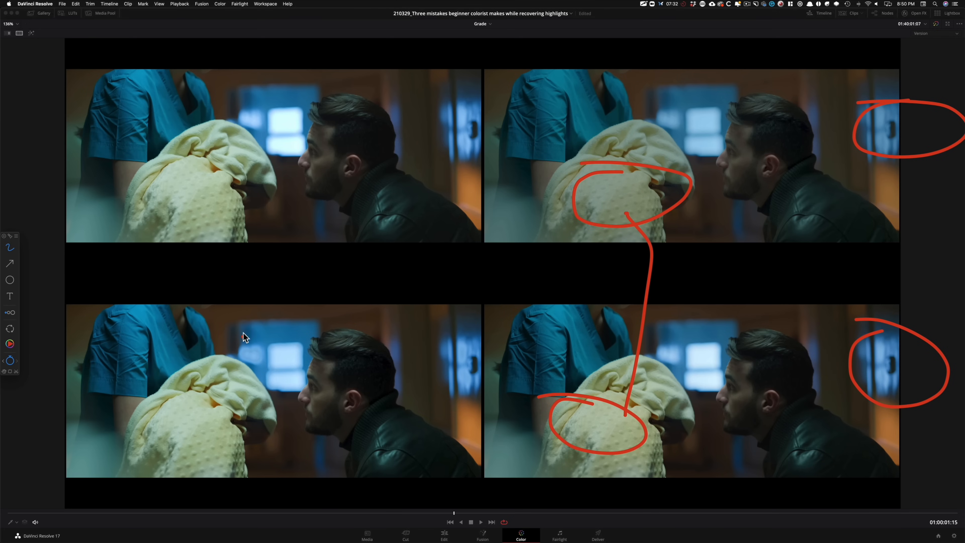
Step: Mark the window highlights across all four versions and the blue scrubs in the second and fourth versions for comparison
{"action": "mouse_move", "coordinate": [261, 337]}
{"action": "left_mouse_down"}
{"action": "mouse_move", "coordinate": [235, 359]}
{"action": "mouse_move", "coordinate": [247, 339]}
{"action": "left_mouse_up"}
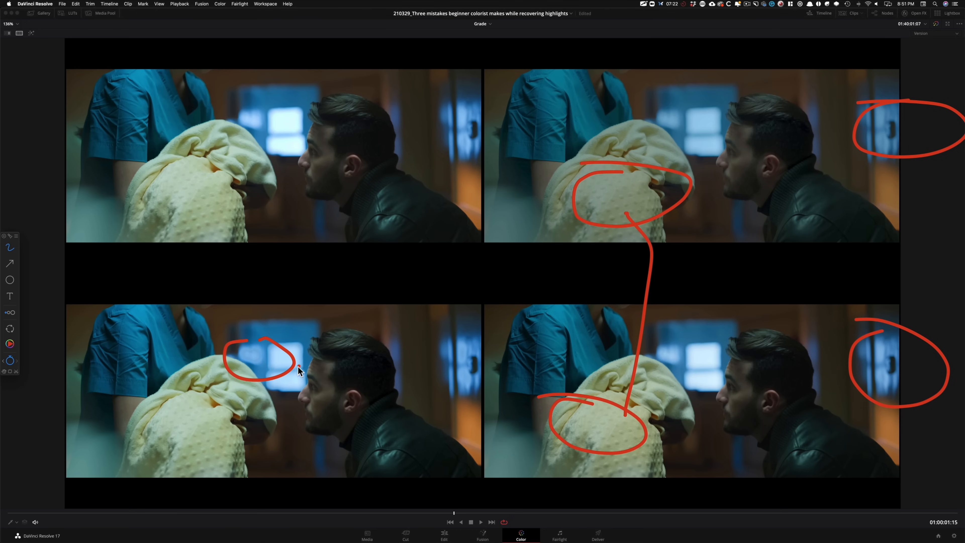
{"action": "mouse_move", "coordinate": [669, 349]}
{"action": "left_mouse_down"}
{"action": "mouse_move", "coordinate": [646, 355]}
{"action": "mouse_move", "coordinate": [673, 338]}
{"action": "mouse_move", "coordinate": [612, 323]}
{"action": "mouse_move", "coordinate": [247, 356]}
{"action": "left_mouse_up"}
{"action": "left_click", "coordinate": [666, 363]}
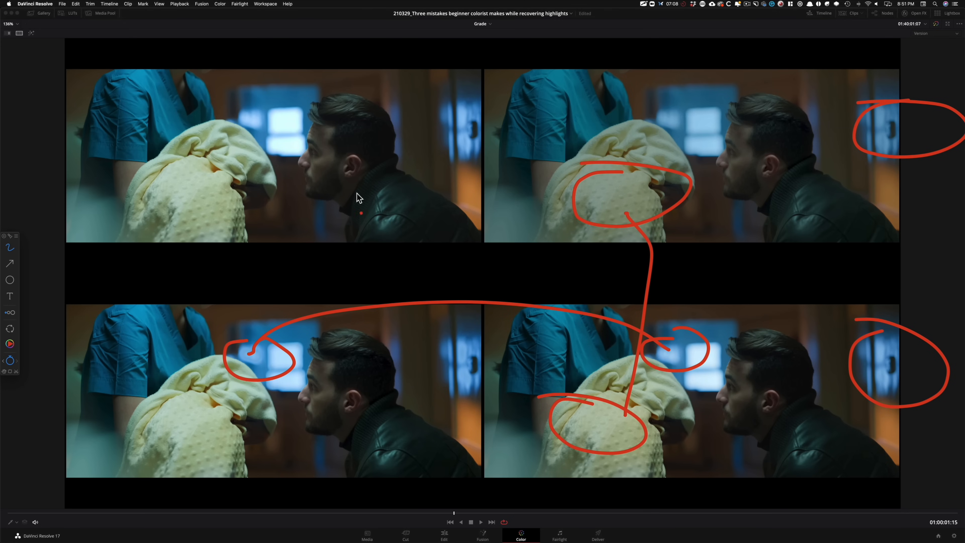
{"action": "mouse_move", "coordinate": [250, 98]}
{"action": "left_mouse_down"}
{"action": "mouse_move", "coordinate": [276, 145]}
{"action": "mouse_move", "coordinate": [245, 121]}
{"action": "left_mouse_up"}
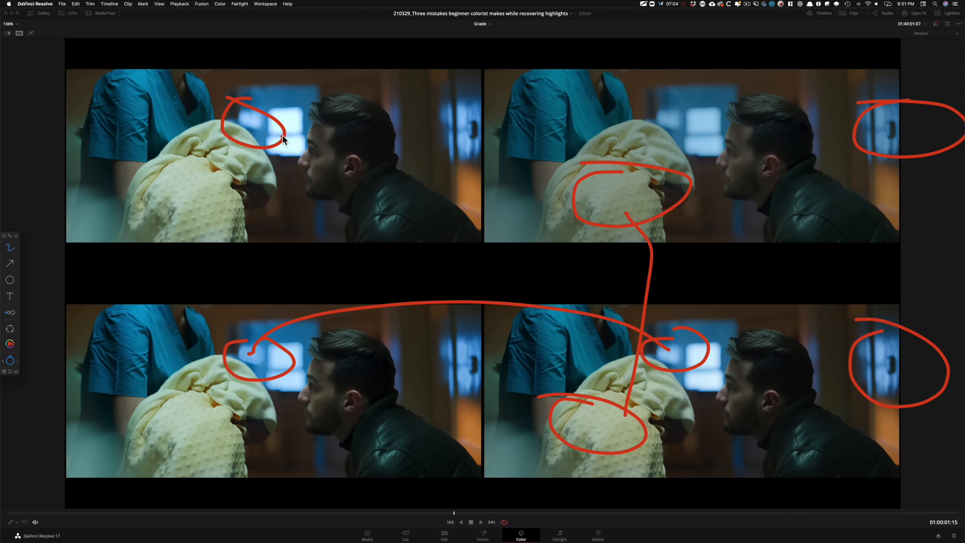
{"action": "mouse_move", "coordinate": [675, 114]}
{"action": "left_mouse_down"}
{"action": "mouse_move", "coordinate": [648, 131]}
{"action": "mouse_move", "coordinate": [656, 138]}
{"action": "left_mouse_up"}
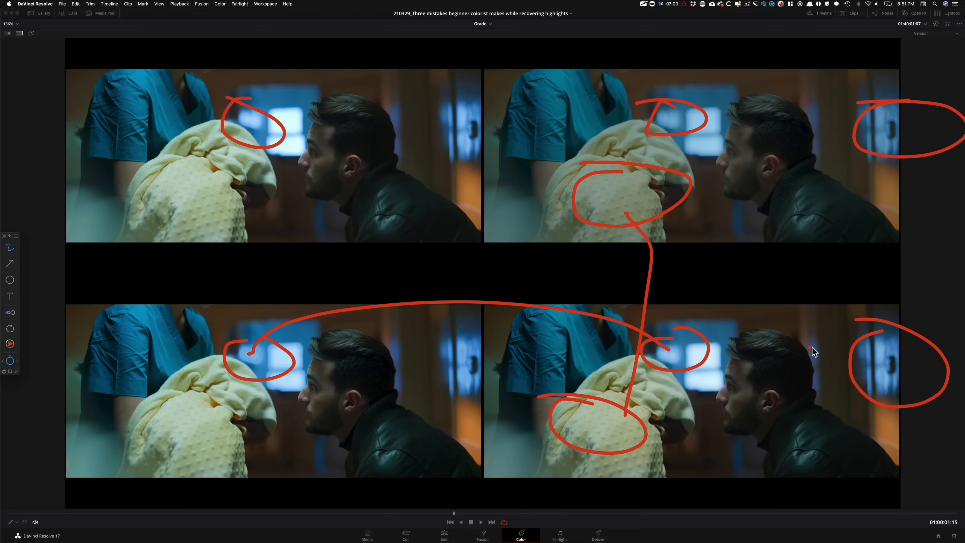
{"action": "left_click_drag", "start_coordinate": [519, 126], "coordinate": [600, 114]}
{"action": "left_click_drag", "start_coordinate": [534, 355], "coordinate": [606, 364]}
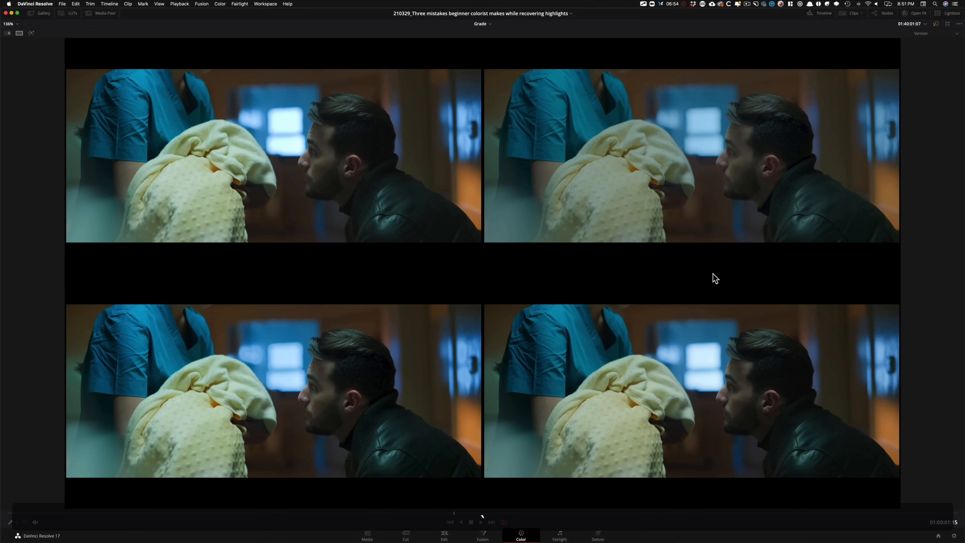
Step: Leave the full-screen viewer, turn off the split screen and return to the grade version with the "hi" node
{"action": "key", "text": "shift+f"}
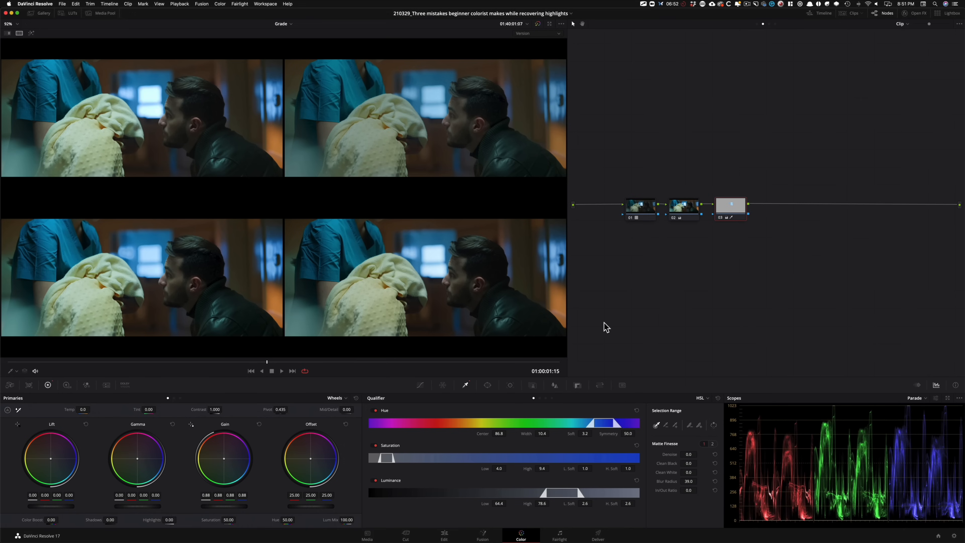
{"action": "left_click", "coordinate": [20, 34]}
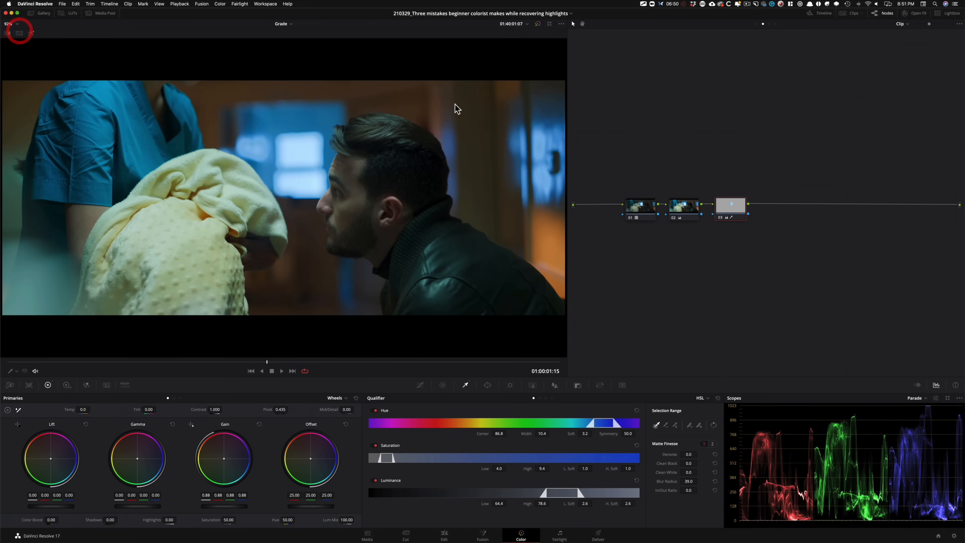
{"action": "key", "text": "super+n"}
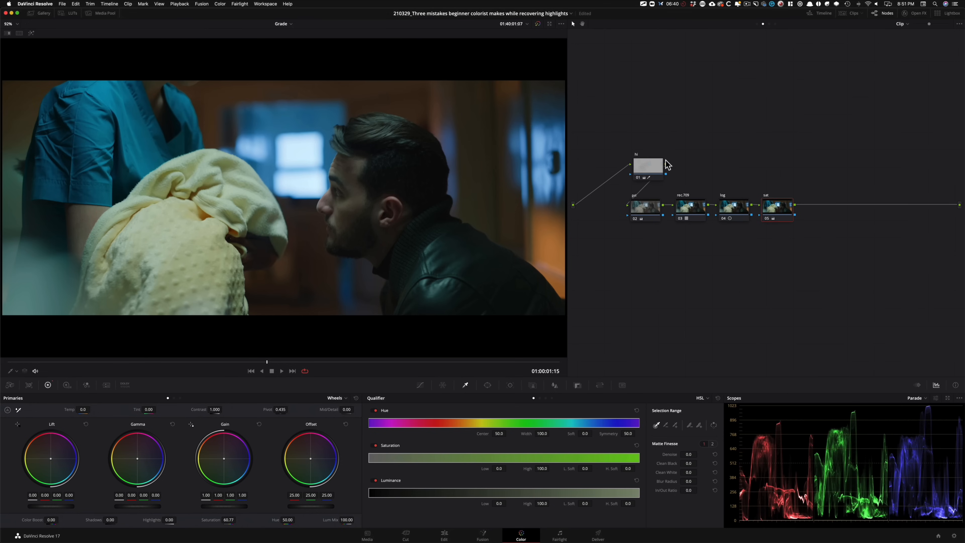
Step: Add a serial node after the "sat" node, place it in a row below and label it "skin"
{"action": "key", "text": "alt+s"}
{"action": "left_click_drag", "start_coordinate": [813, 210], "coordinate": [643, 278]}
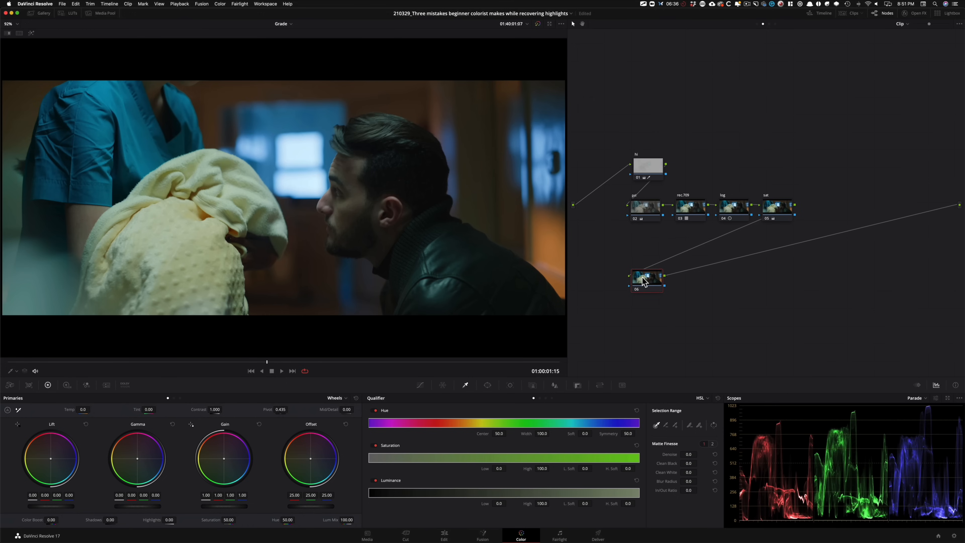
{"action": "left_click", "coordinate": [646, 277]}
{"action": "key", "text": "alt+shift+c"}
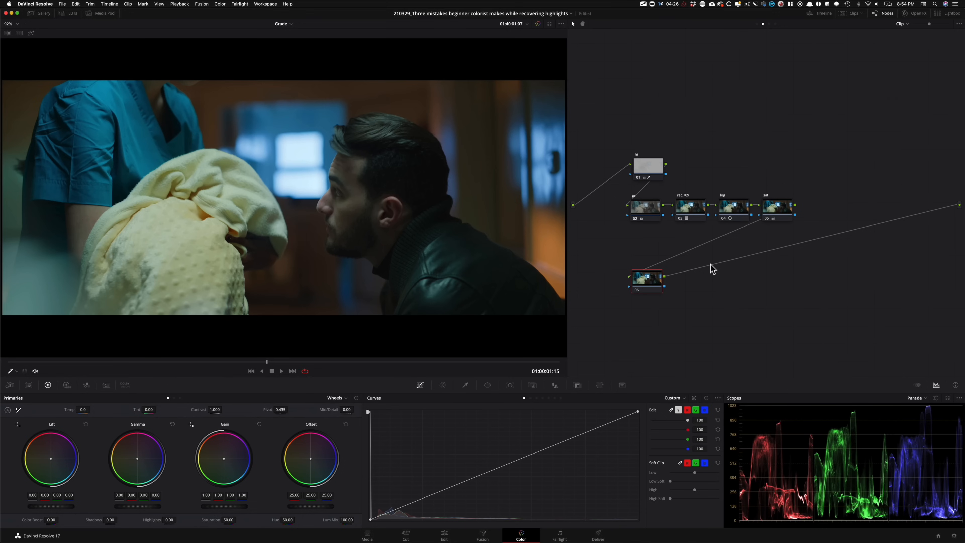
{"action": "key", "text": "Tab"}
{"action": "type", "text": "skin"}
{"action": "key", "text": "Return"}
Step: Set the "skin" node's Log Midtone to red 0.04, green -0.02 and blue -0.07, toggling the node to compare
{"action": "key", "text": "alt+z"}
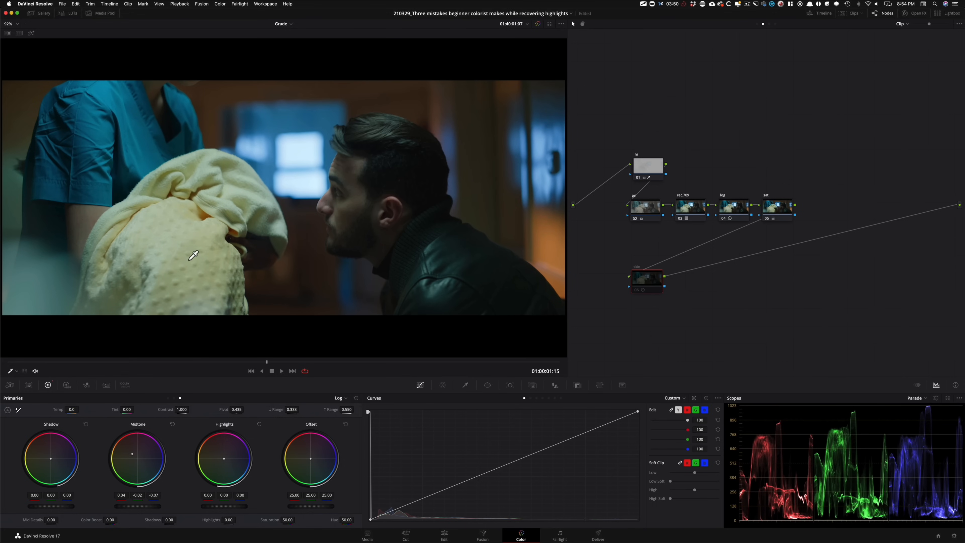
{"action": "key", "text": "super+d"}
{"action": "key", "text": "super+d"}
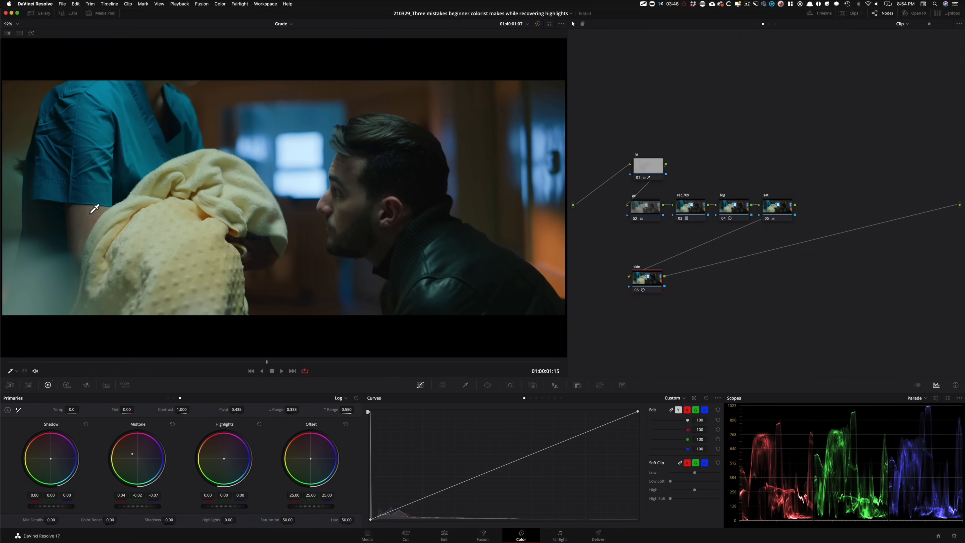
{"action": "key", "text": "super+d"}
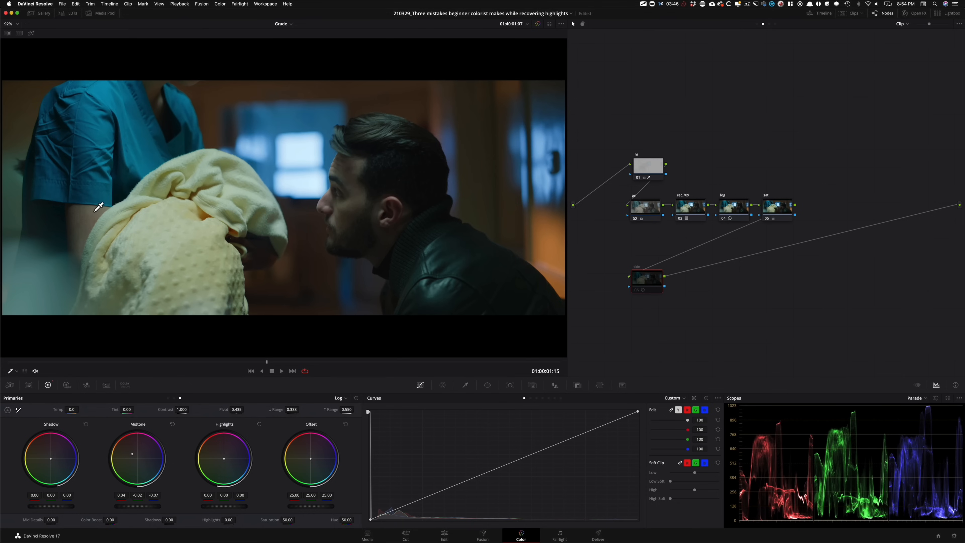
{"action": "key", "text": "super+d"}
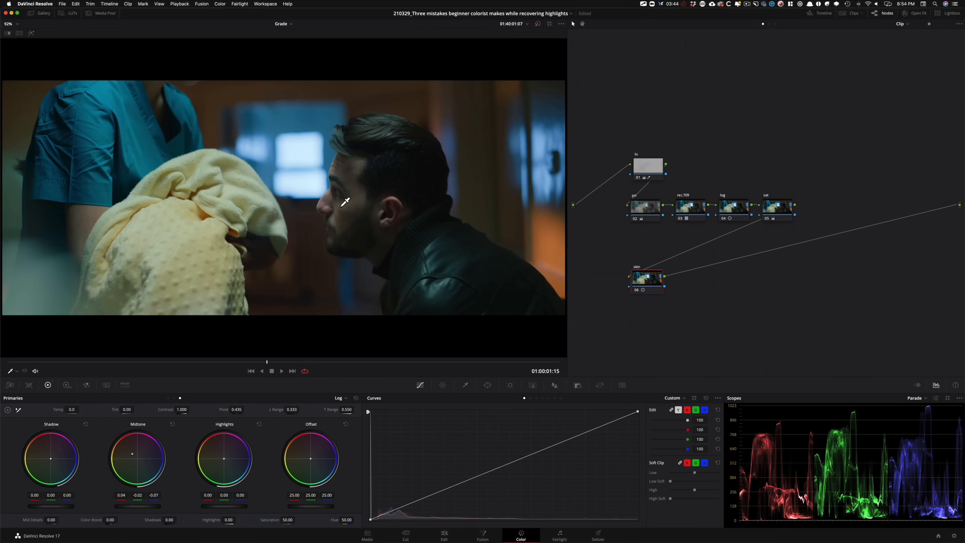
{"action": "key", "text": "super+d"}
{"action": "key", "text": "super+d"}
{"action": "key", "text": "super+d"}
{"action": "key", "text": "super+d"}
{"action": "key", "text": "super+d"}
{"action": "key", "text": "super+d"}
Step: Add a serial node after "skin" and, with editable splines, lift the upper part of its custom curve using the white point's handle
{"action": "key", "text": "alt+s"}
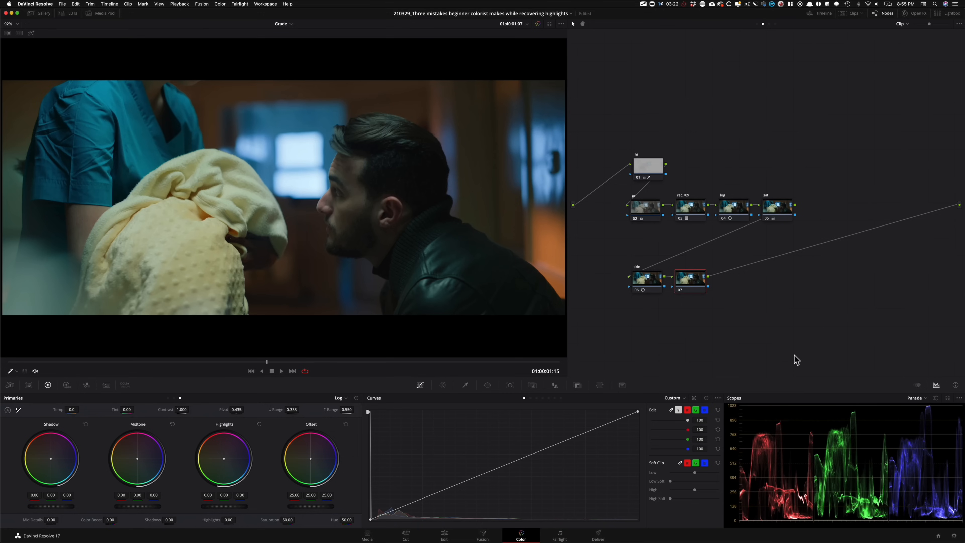
{"action": "left_click", "coordinate": [717, 397]}
{"action": "mouse_move", "coordinate": [753, 455]}
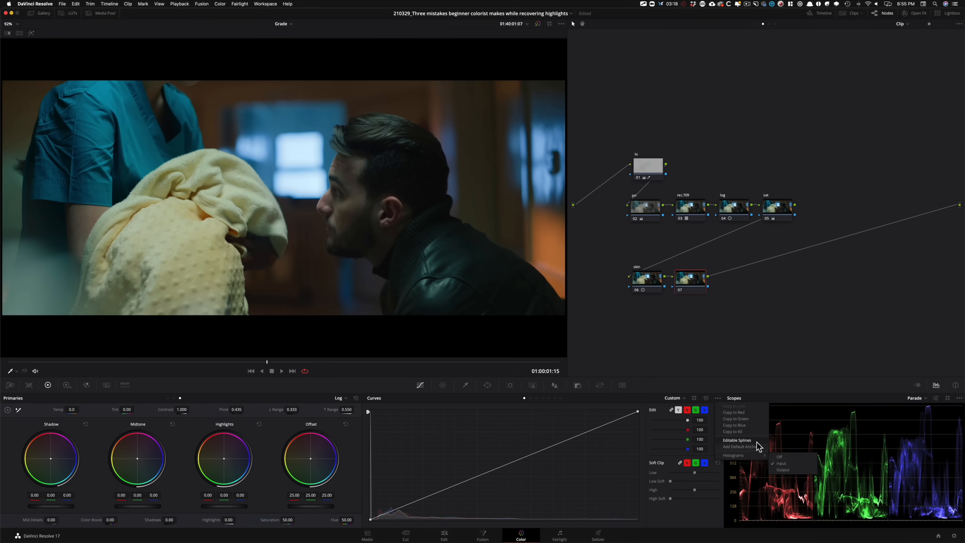
{"action": "left_click", "coordinate": [654, 320]}
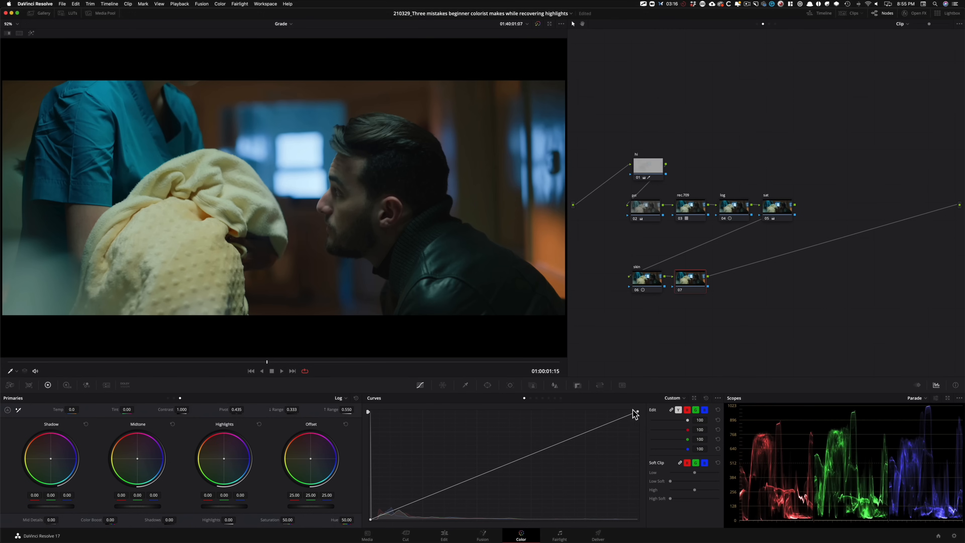
{"action": "left_click", "coordinate": [549, 447]}
{"action": "left_click_drag", "start_coordinate": [548, 446], "coordinate": [521, 437]}
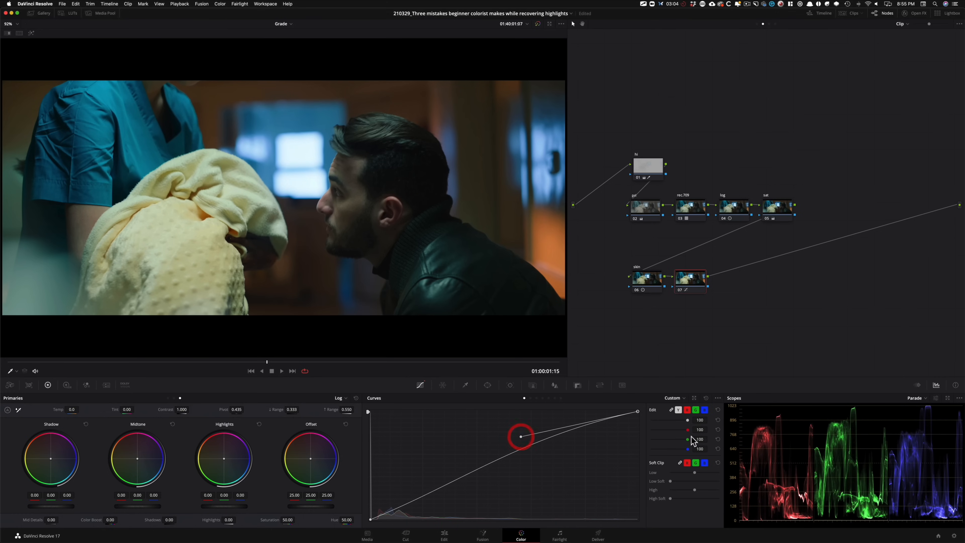
Step: Toggle the curve node after "skin" repeatedly to compare the brightened image and the parade
{"action": "key", "text": "ctrl+d"}
{"action": "key", "text": "ctrl+d"}
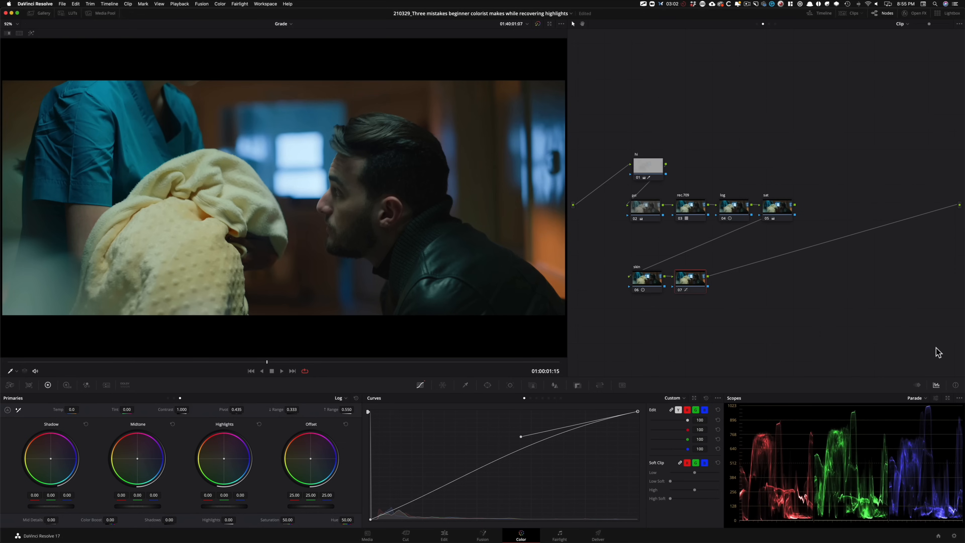
{"action": "key", "text": "ctrl+d"}
{"action": "key", "text": "ctrl+d"}
{"action": "key", "text": "ctrl+d"}
{"action": "key", "text": "ctrl+d"}
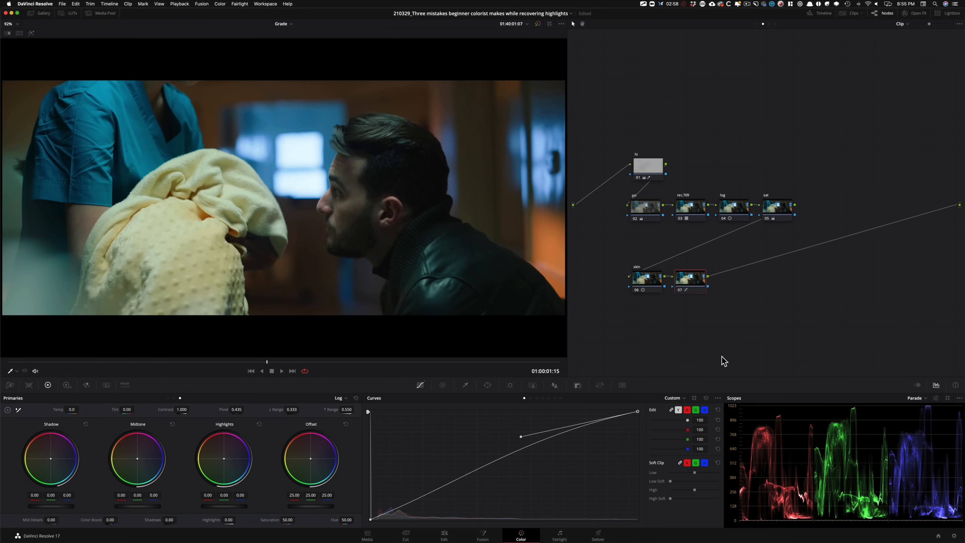
{"action": "key", "text": "ctrl+d"}
{"action": "key", "text": "ctrl+d"}
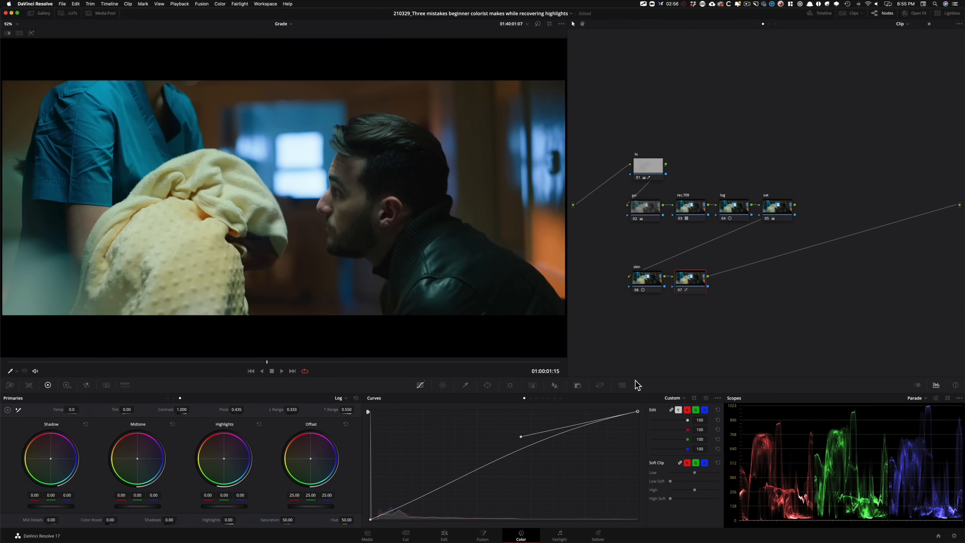
{"action": "key", "text": "ctrl+d"}
{"action": "key", "text": "ctrl+d"}
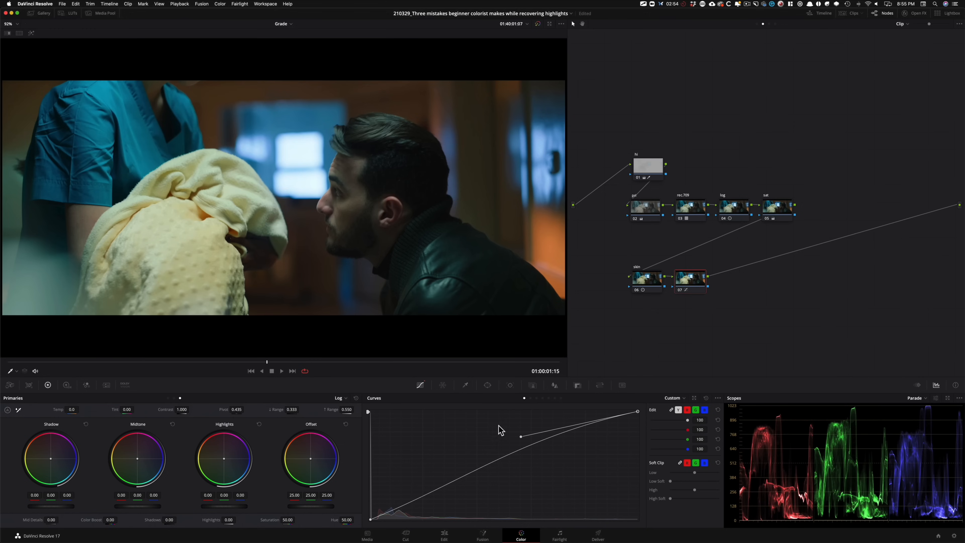
{"action": "key", "text": "ctrl+d"}
{"action": "key", "text": "ctrl+d"}
{"action": "key", "text": "ctrl+d"}
{"action": "key", "text": "ctrl+d"}
{"action": "key", "text": "ctrl+d"}
{"action": "key", "text": "ctrl+d"}
Step: Adjust the lower part of the last node's custom curve slightly with the black point's handle
{"action": "left_click", "coordinate": [370, 521]}
{"action": "left_click", "coordinate": [371, 519]}
{"action": "left_click_drag", "start_coordinate": [459, 482], "coordinate": [453, 482]}
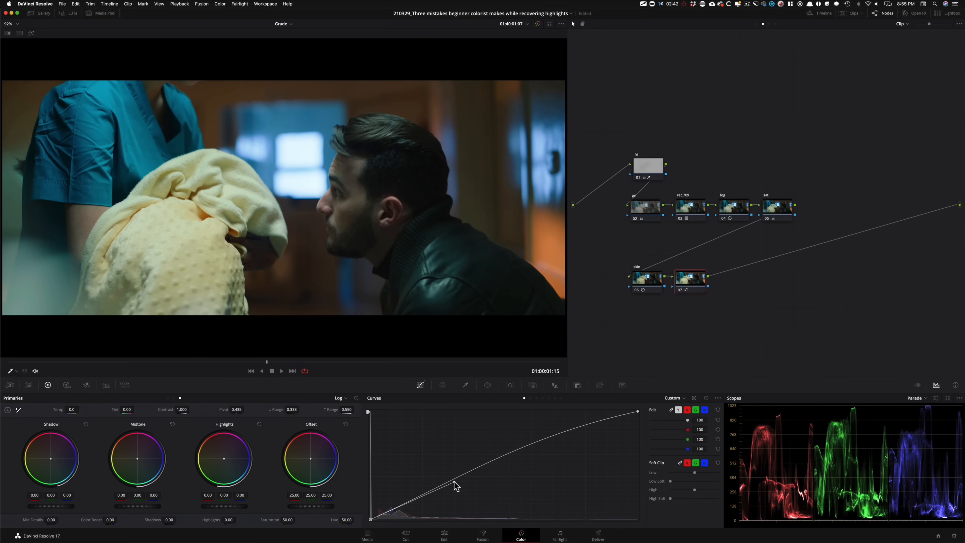
Step: Toggle the last curve node on and off repeatedly to compare the image contrast and the parade
{"action": "key", "text": "super+d"}
{"action": "key", "text": "super+d"}
{"action": "key", "text": "super+d"}
{"action": "key", "text": "super+d"}
{"action": "key", "text": "super+d"}
{"action": "key", "text": "super+d"}
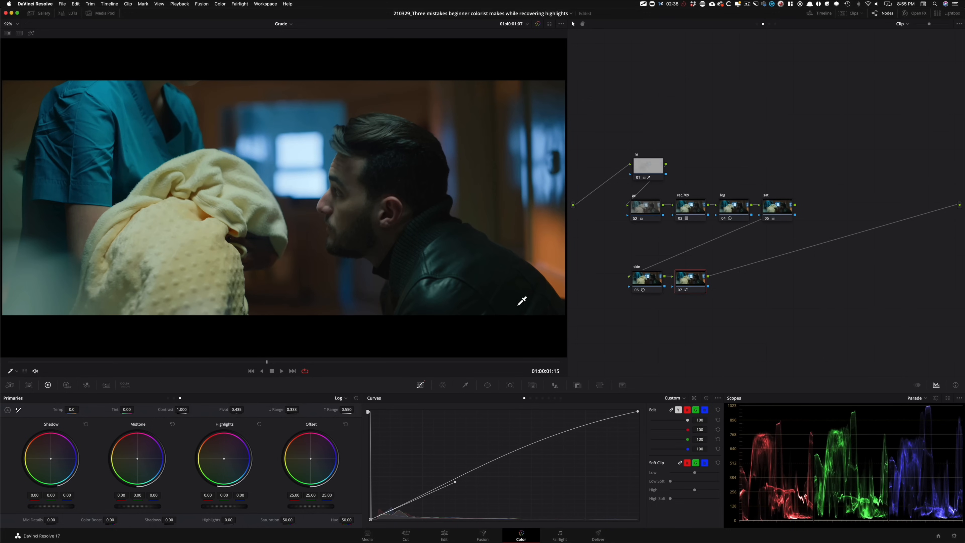
{"action": "key", "text": "super+d"}
{"action": "key", "text": "super+d"}
{"action": "left_click", "coordinate": [698, 103]}
Step: Inspect the "hi" node's primary wheel settings and toggle the node to compare the highlights on the blanket
{"action": "left_click", "coordinate": [644, 160]}
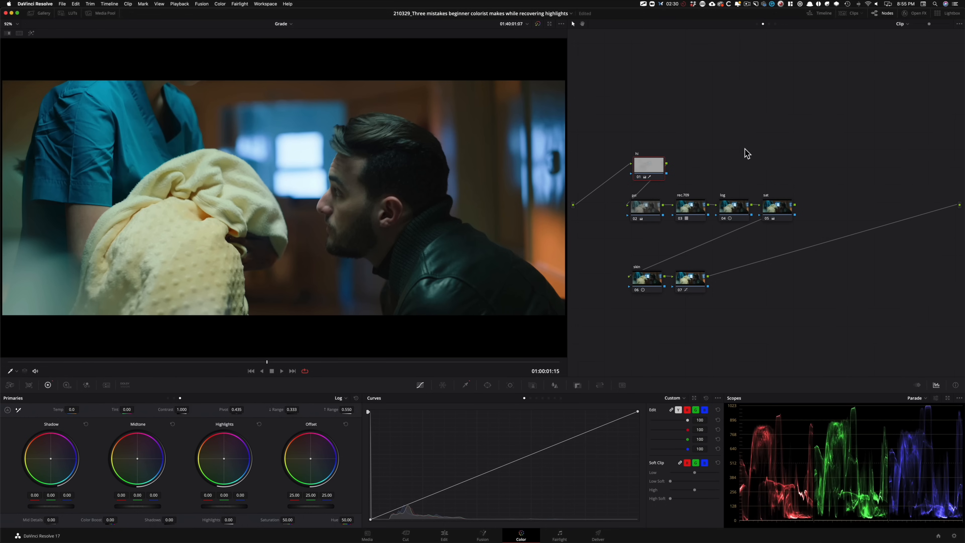
{"action": "key", "text": "alt+z"}
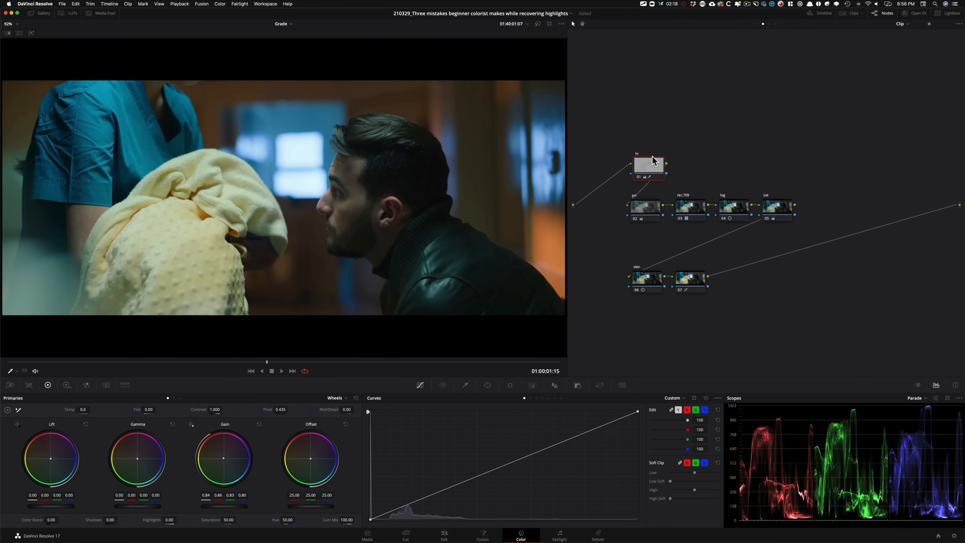
{"action": "left_click_drag", "start_coordinate": [646, 169], "coordinate": [641, 171]}
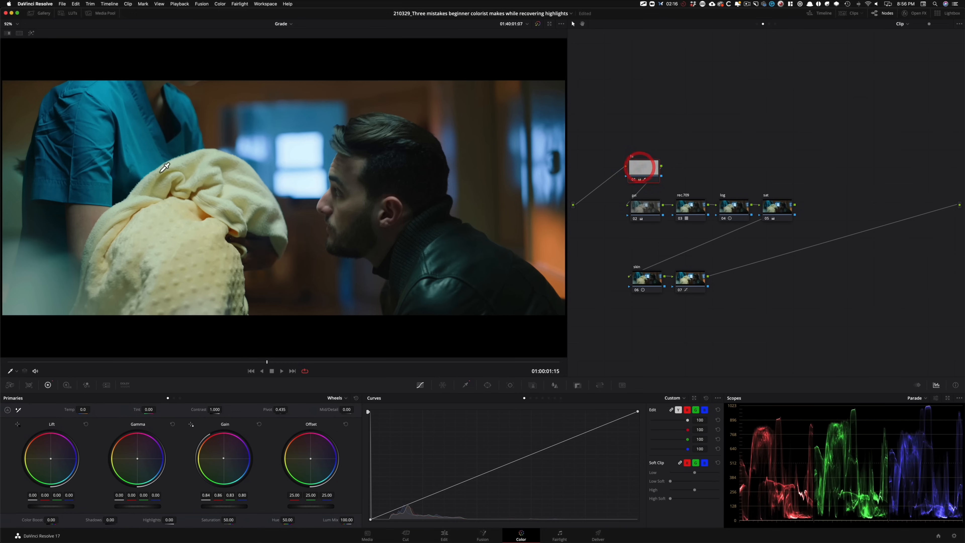
{"action": "key", "text": "ctrl+d"}
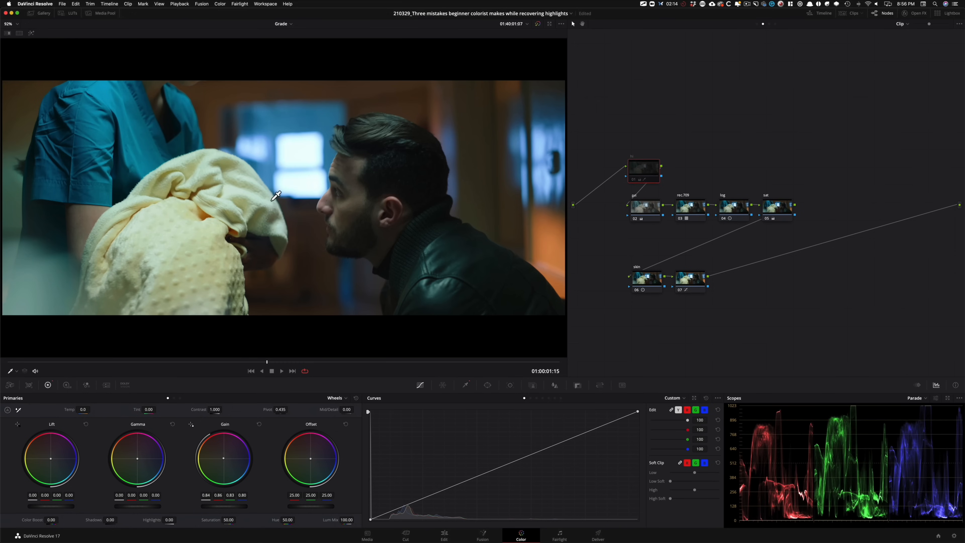
{"action": "key", "text": "ctrl+d"}
{"action": "key", "text": "ctrl+d"}
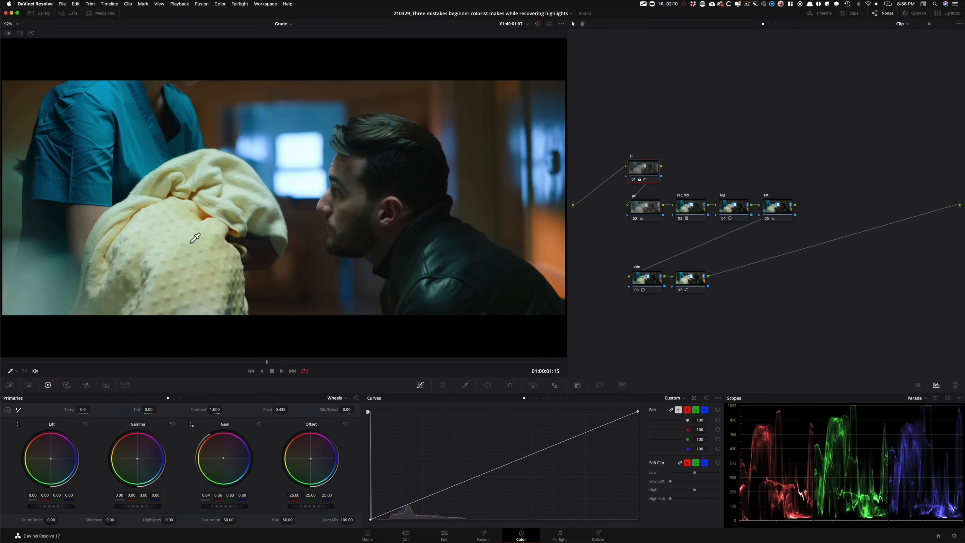
{"action": "key", "text": "ctrl+d"}
{"action": "key", "text": "ctrl+d"}
{"action": "key", "text": "ctrl+d"}
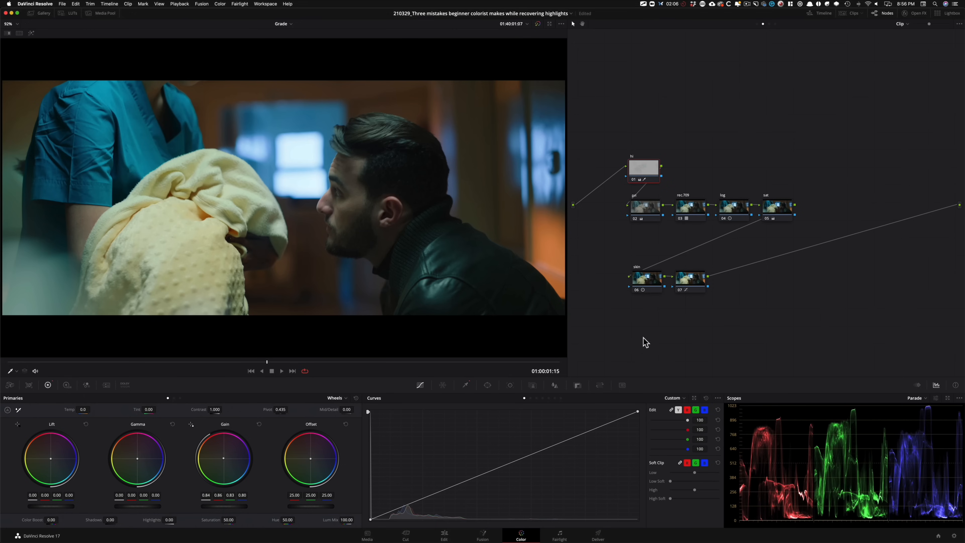
Step: Add a serial node after the curve node and apply the Film Grain effect to it
{"action": "left_click", "coordinate": [680, 279]}
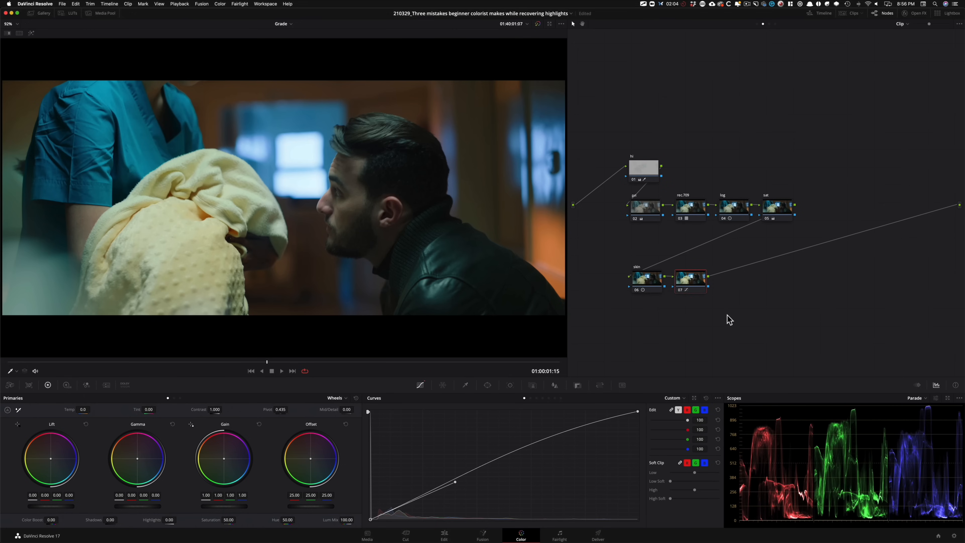
{"action": "key", "text": "alt+s"}
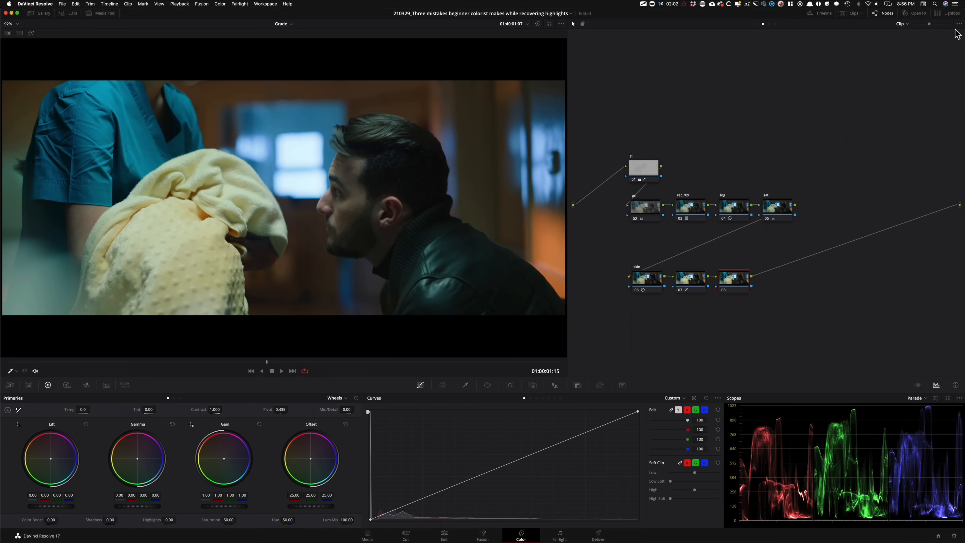
{"action": "left_click", "coordinate": [917, 15]}
{"action": "left_click", "coordinate": [906, 37]}
{"action": "key", "text": "super+a"}
{"action": "type", "text": "gra"}
{"action": "left_click_drag", "start_coordinate": [862, 63], "coordinate": [732, 284]}
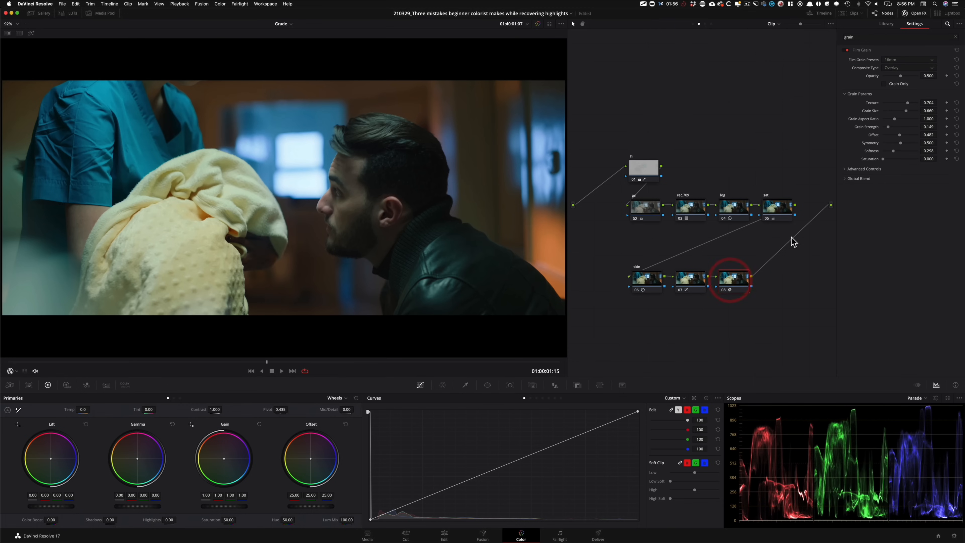
Step: Compare the 16mm Archival and 16mm Archival Print film grain presets and keep 16mm Archival Print on node 08
{"action": "left_click", "coordinate": [906, 59]}
{"action": "scroll", "coordinate": [914, 133], "scroll_direction": "down", "scroll_amount": 2}
{"action": "left_click", "coordinate": [916, 110]}
{"action": "key", "text": "super+d"}
{"action": "key", "text": "super+d"}
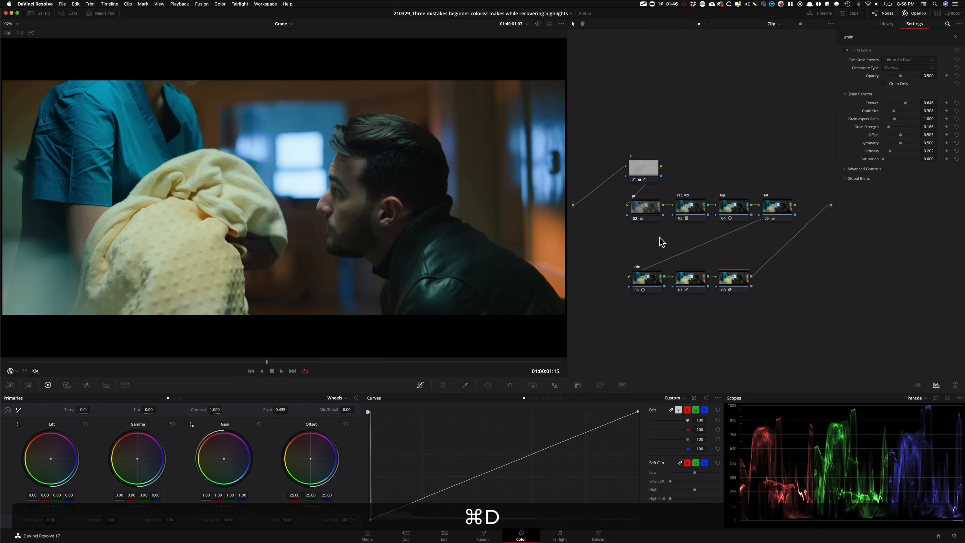
{"action": "left_click", "coordinate": [910, 60]}
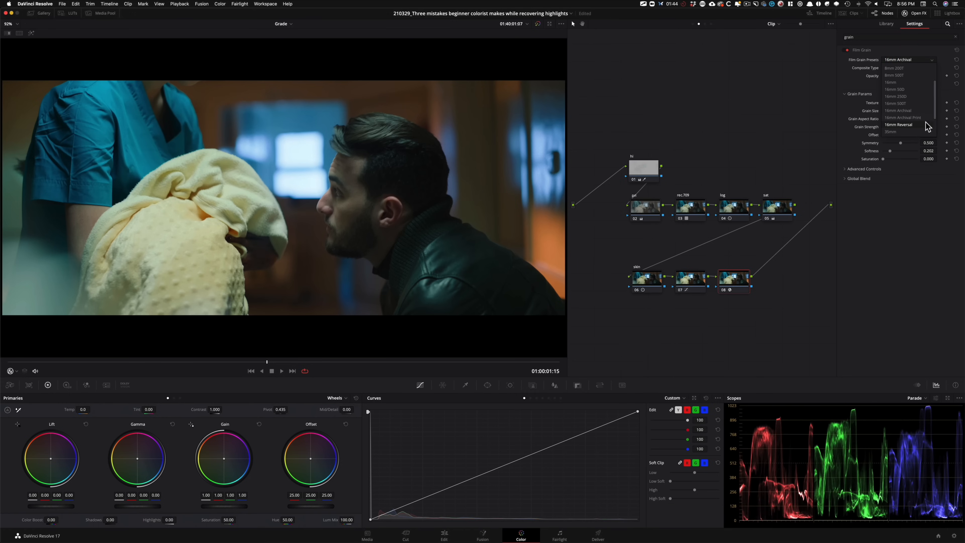
{"action": "left_click", "coordinate": [917, 121]}
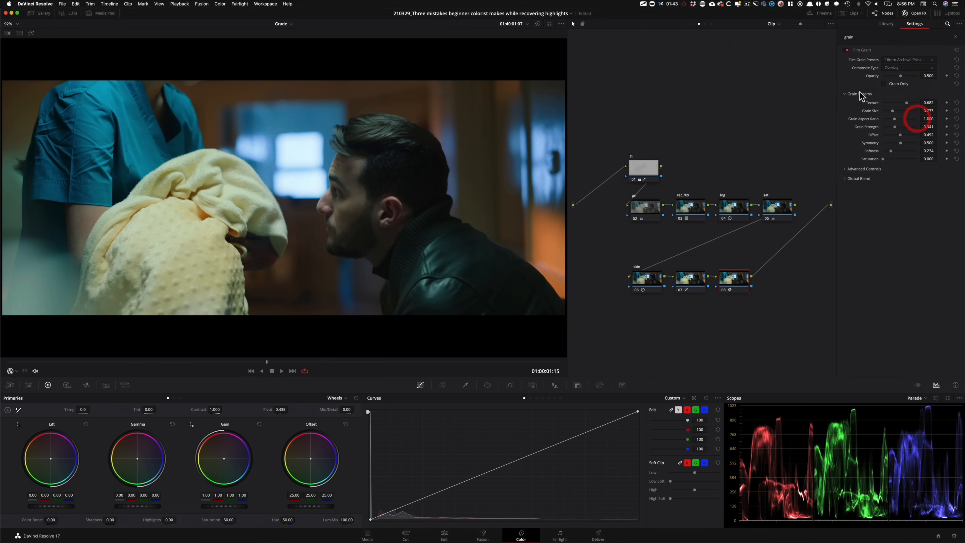
{"action": "left_click", "coordinate": [922, 60]}
{"action": "left_click", "coordinate": [912, 110]}
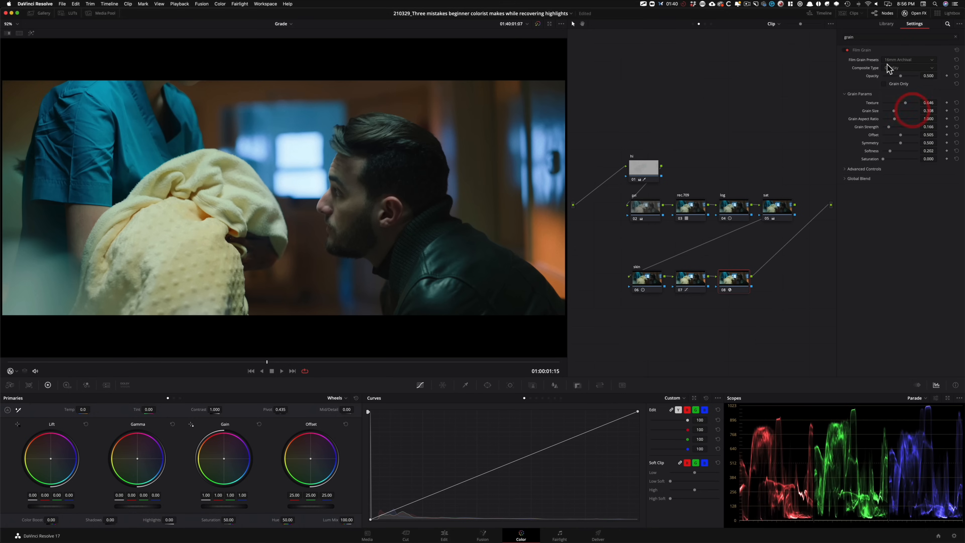
{"action": "left_click", "coordinate": [924, 60]}
{"action": "left_click", "coordinate": [911, 116]}
Step: Examine the film grain around the bright window in an enlarged, zoomed-in viewer, toggling the grain node to compare
{"action": "key", "text": "shift+f"}
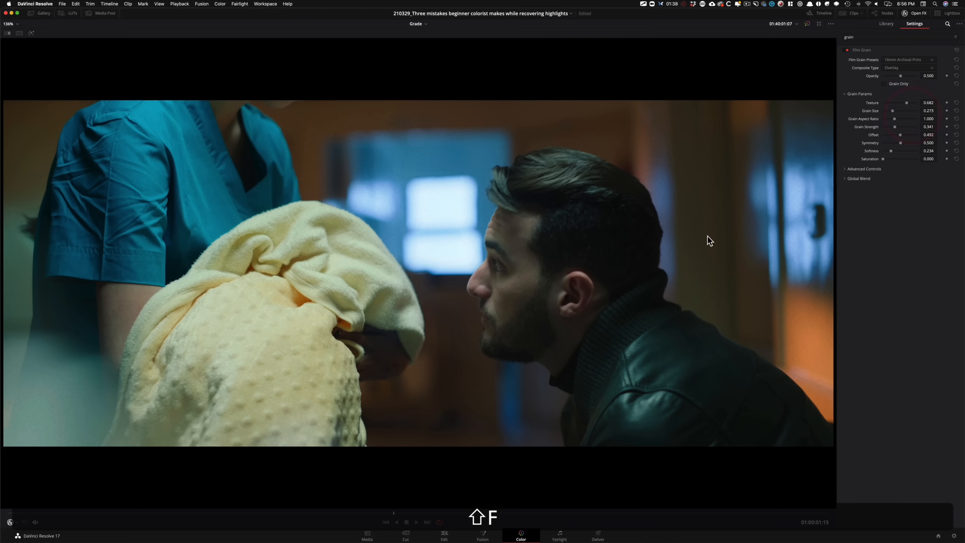
{"action": "key", "text": "super+d"}
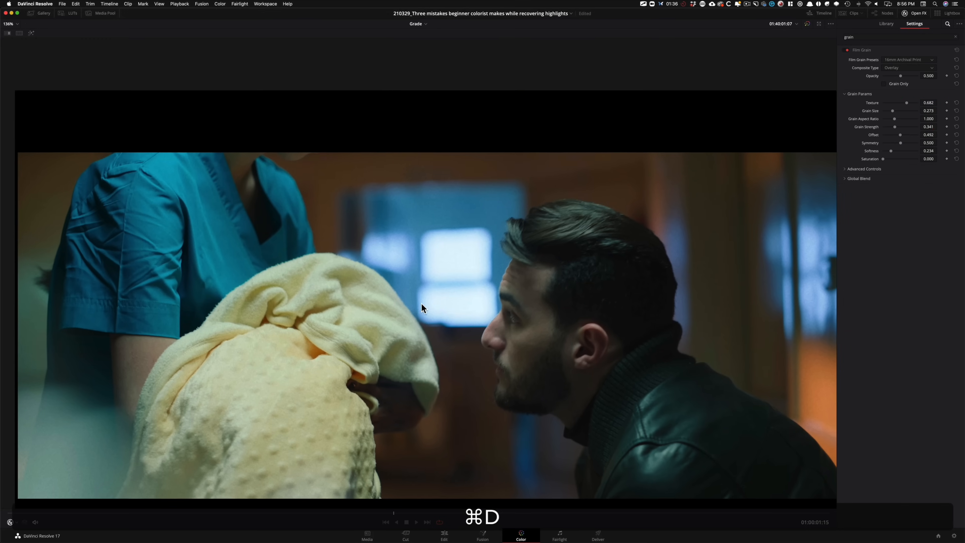
{"action": "key", "text": "super+equal"}
{"action": "key", "text": "super+equal"}
{"action": "key", "text": "super+equal"}
{"action": "key", "text": "super+equal"}
{"action": "left_click", "coordinate": [504, 357]}
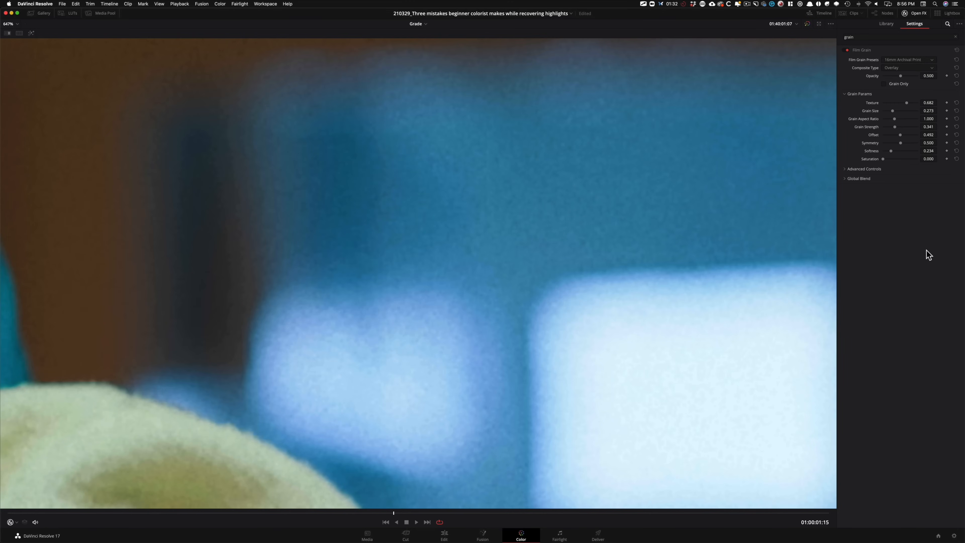
{"action": "key", "text": "super+d"}
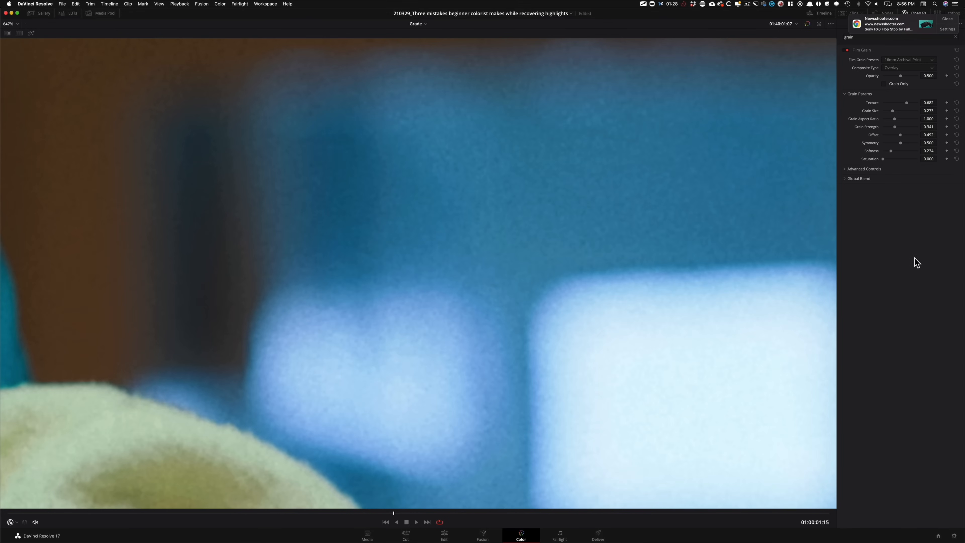
{"action": "key", "text": "shift+z"}
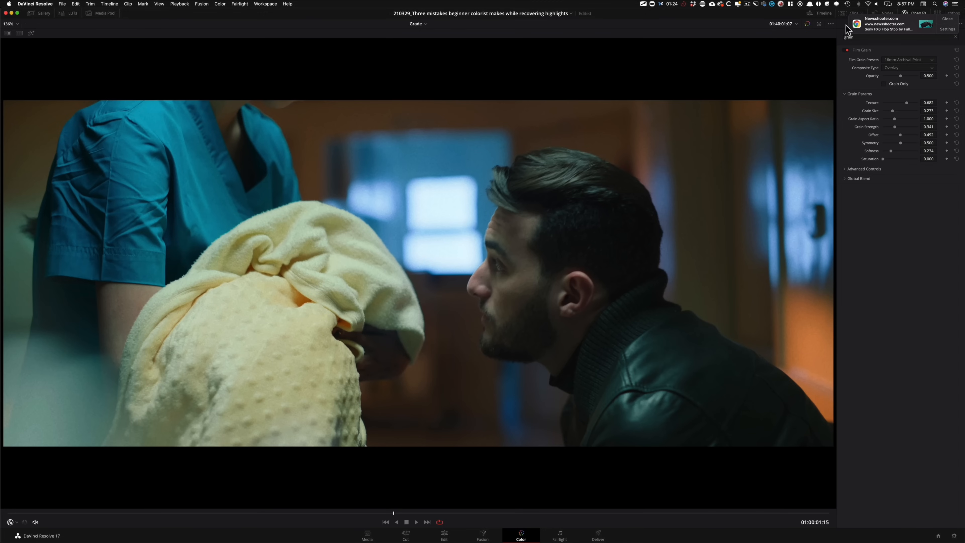
{"action": "left_click", "coordinate": [946, 19]}
{"action": "key", "text": "shift+f"}
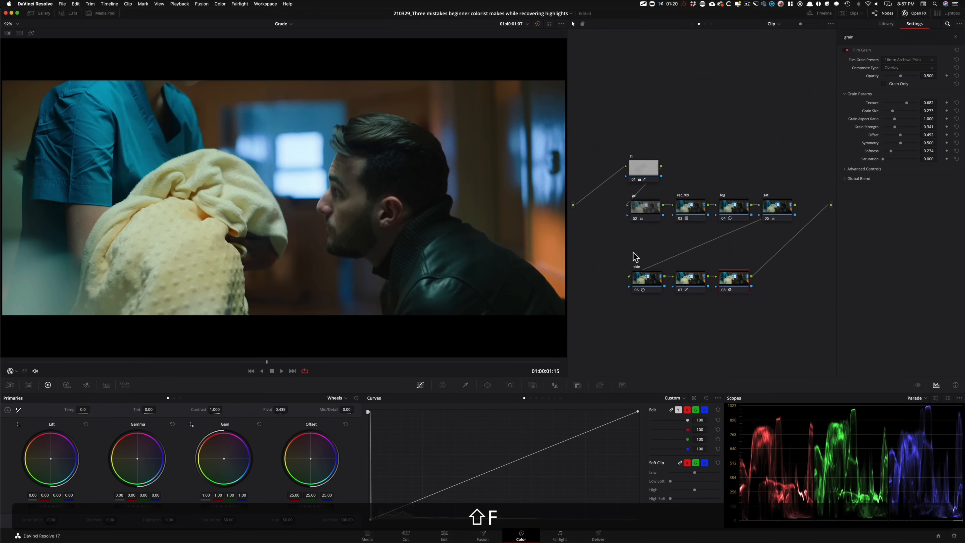
Step: Disable all nodes of the grade together to view the ungraded image
{"action": "left_click_drag", "start_coordinate": [604, 123], "coordinate": [802, 338]}
{"action": "key", "text": "super+d"}
{"action": "left_click", "coordinate": [703, 88]}
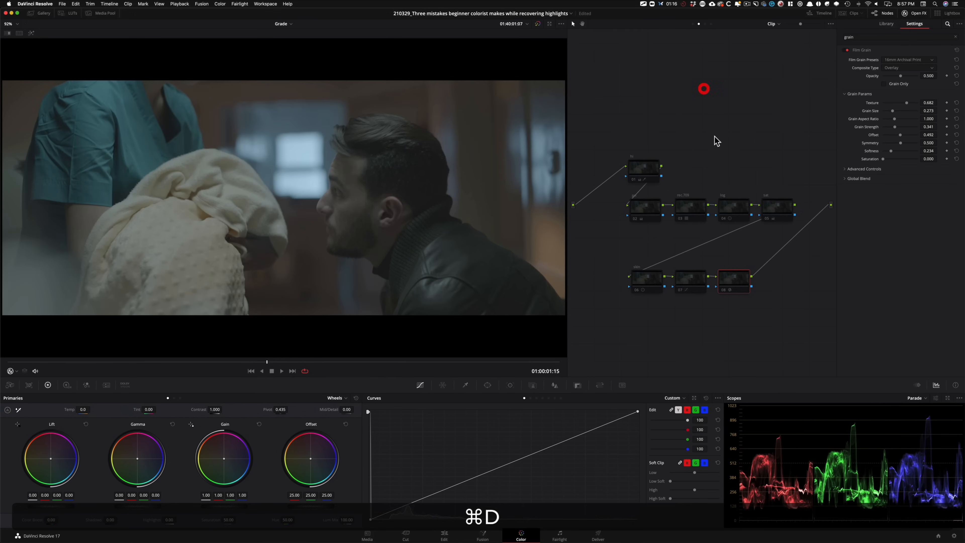
Step: Re-enable the "rec.709" node, node 02 and the "log" node one after another to review each contribution
{"action": "left_click", "coordinate": [691, 206]}
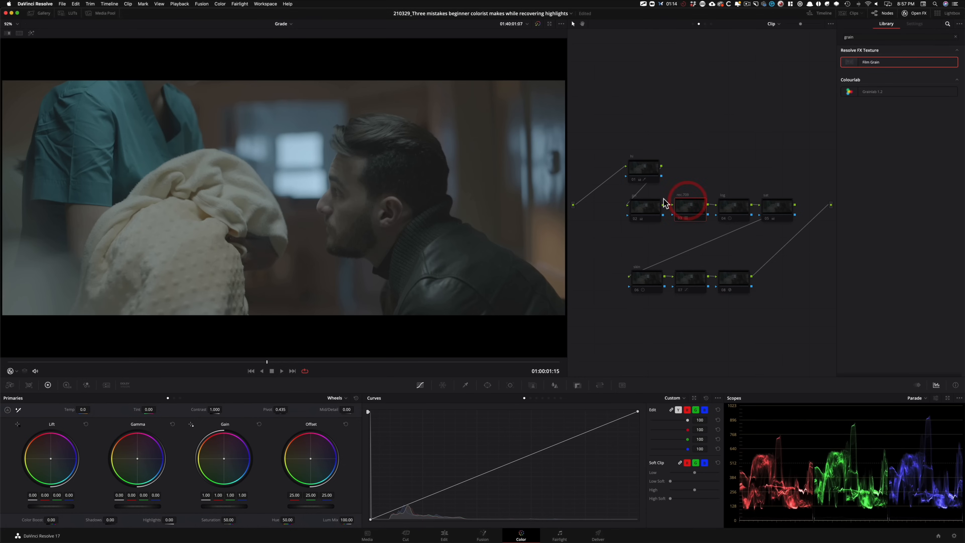
{"action": "key", "text": "super+d"}
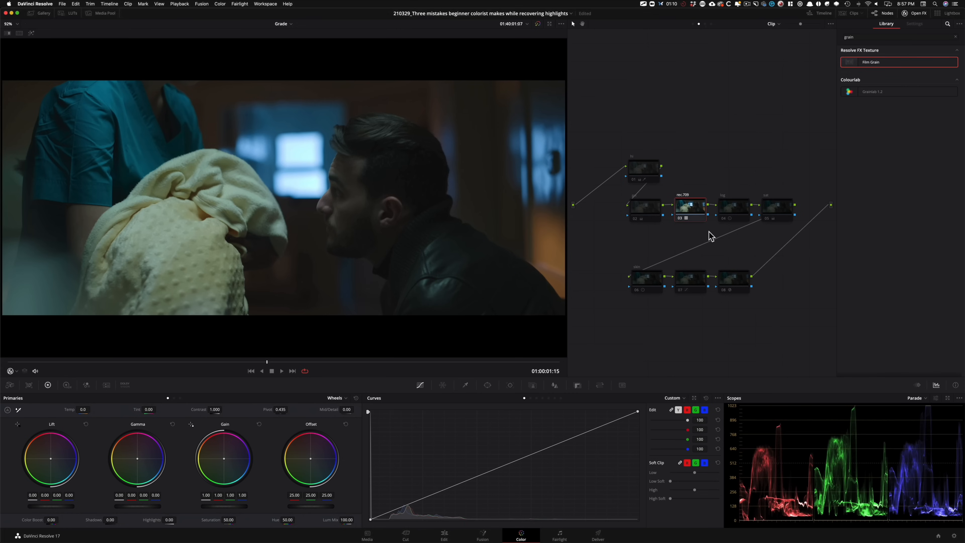
{"action": "left_click", "coordinate": [646, 207]}
{"action": "key", "text": "super+d"}
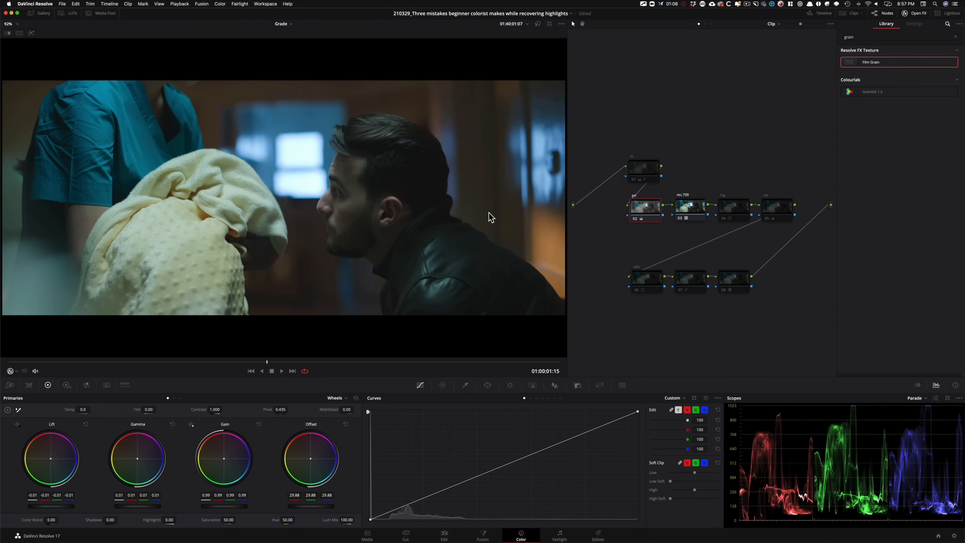
{"action": "left_click", "coordinate": [735, 207]}
{"action": "key", "text": "super+d"}
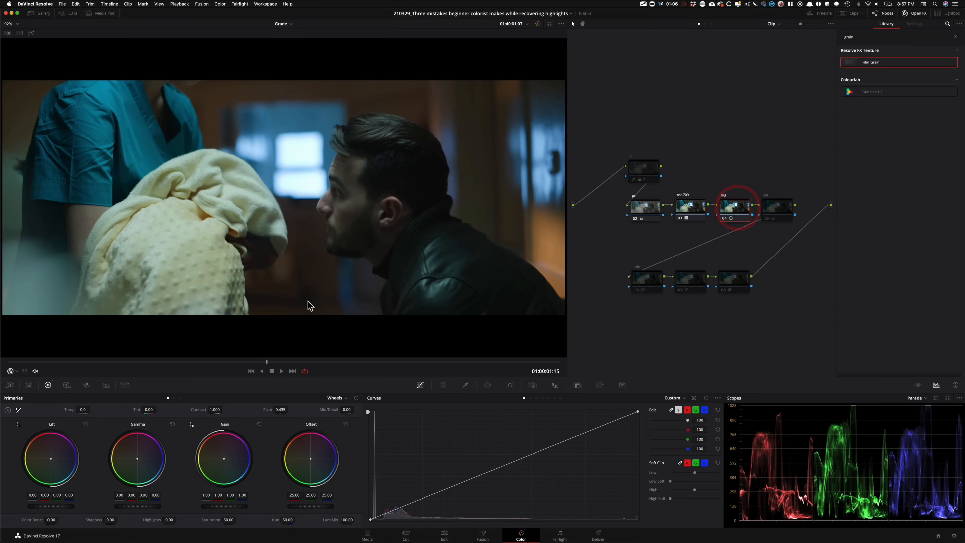
Step: Re-enable the "sat" and "hi" nodes, toggling each one to compare its effect on the image
{"action": "left_click", "coordinate": [772, 213]}
{"action": "key", "text": "super+d"}
{"action": "key", "text": "super+d"}
{"action": "key", "text": "super+d"}
{"action": "key", "text": "super+d"}
{"action": "key", "text": "super+d"}
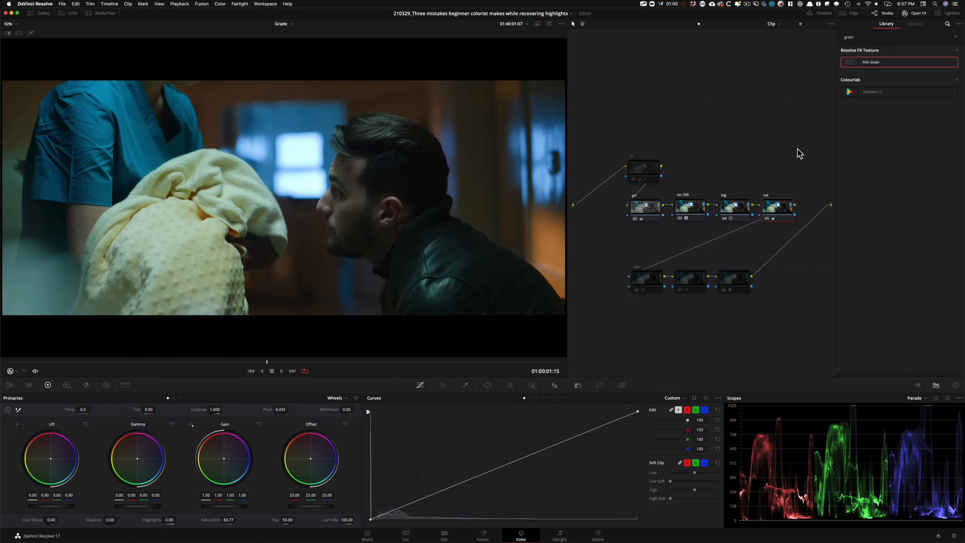
{"action": "left_click", "coordinate": [644, 169]}
{"action": "key", "text": "super+d"}
{"action": "key", "text": "super+d"}
{"action": "key", "text": "super+d"}
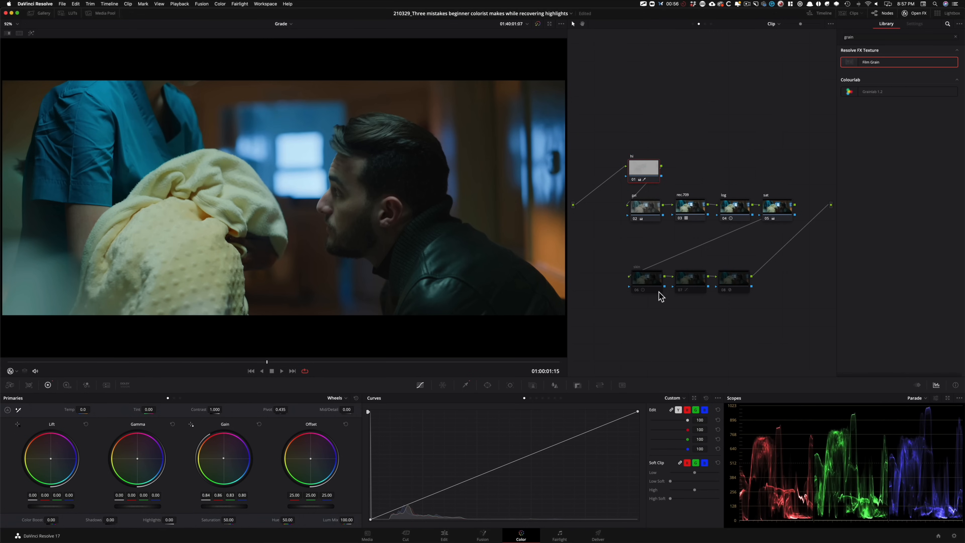
Step: Re-enable the "skin" node and the curve node after it, toggling "skin" to compare the warmer tones
{"action": "left_click", "coordinate": [646, 279]}
{"action": "key", "text": "super+d"}
{"action": "key", "text": "super+d"}
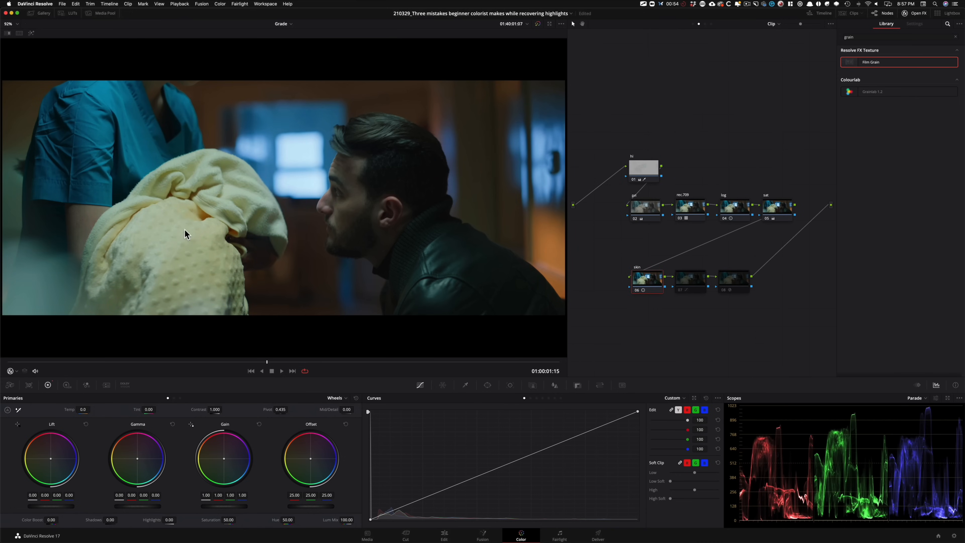
{"action": "key", "text": "super+d"}
{"action": "key", "text": "super+d"}
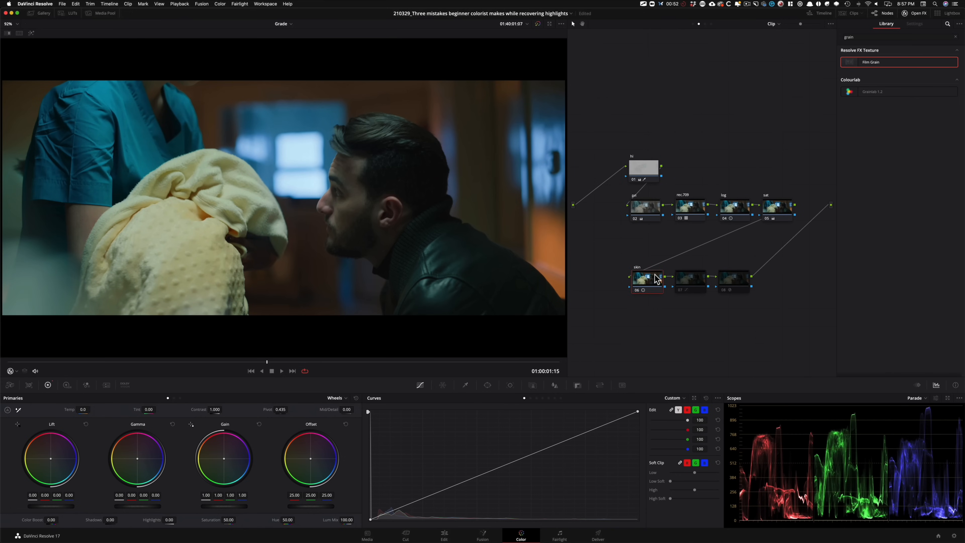
{"action": "left_click", "coordinate": [690, 283]}
{"action": "key", "text": "super+d"}
{"action": "key", "text": "super+d"}
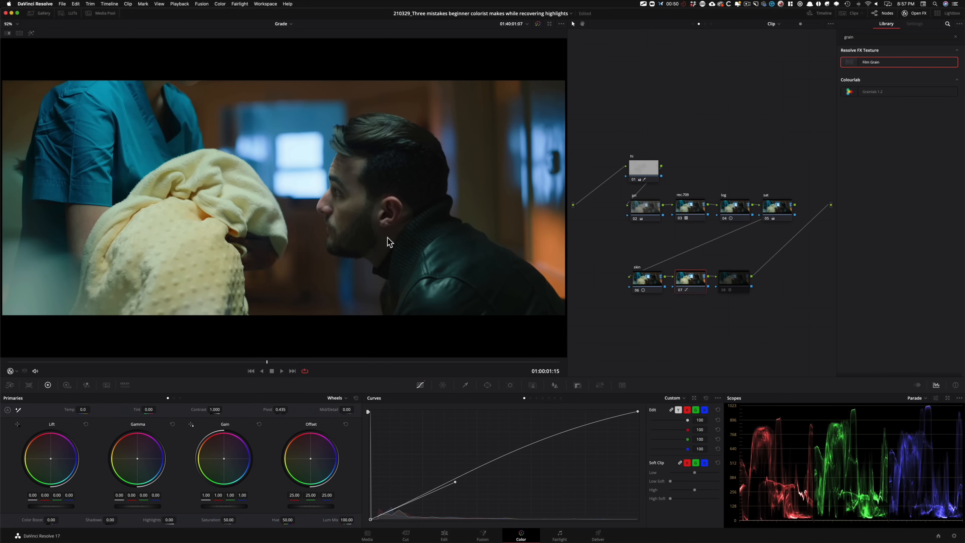
Step: Label the curve node "pop" and the film grain node "grain"
{"action": "type", "text": "pop"}
{"action": "key", "text": "Return"}
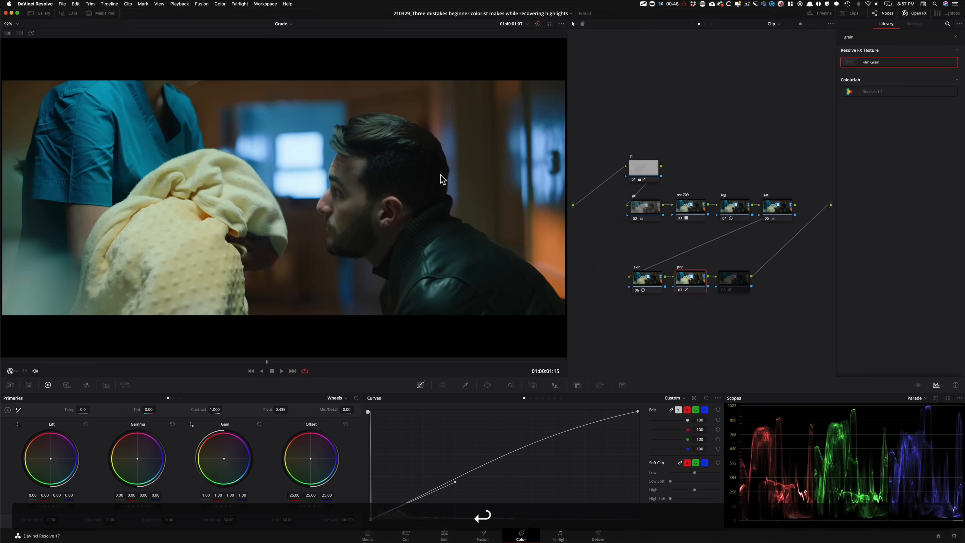
{"action": "key", "text": "Tab"}
{"action": "type", "text": "grain"}
{"action": "key", "text": "Return"}
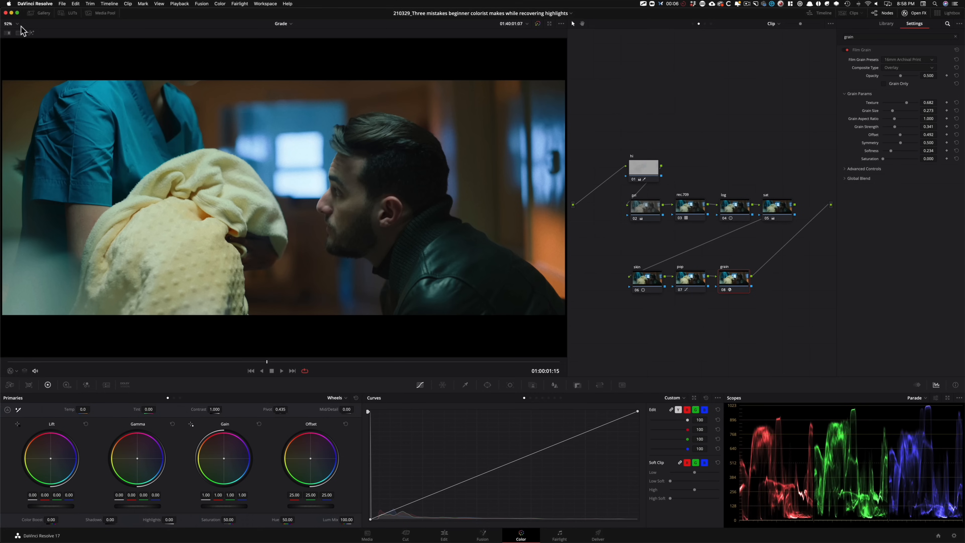
Step: Compare the four grade versions in an enlarged split-screen viewer with the effects library hidden, and return to the single image
{"action": "left_click", "coordinate": [19, 33]}
{"action": "key", "text": "shift+f"}
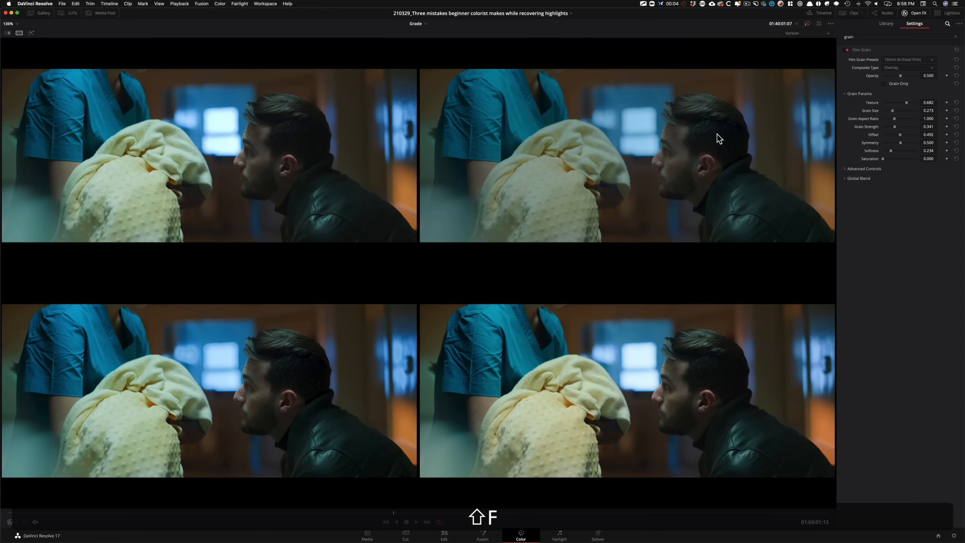
{"action": "left_click", "coordinate": [915, 13]}
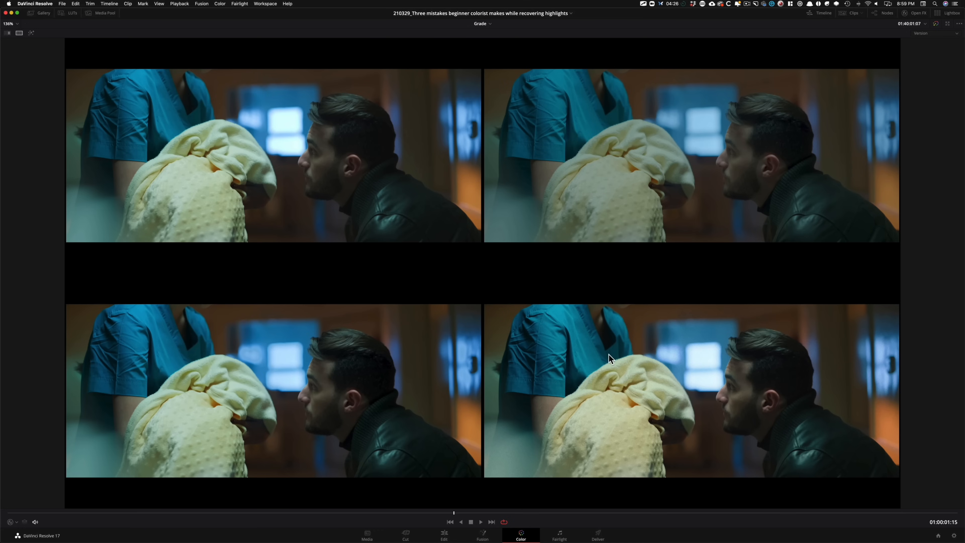
{"action": "key", "text": "shift+f"}
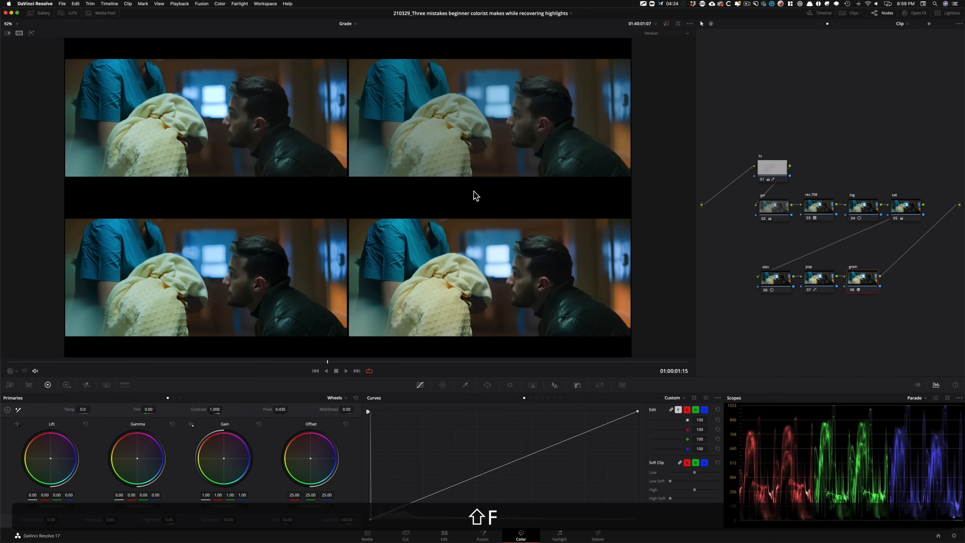
{"action": "left_click", "coordinate": [20, 33]}
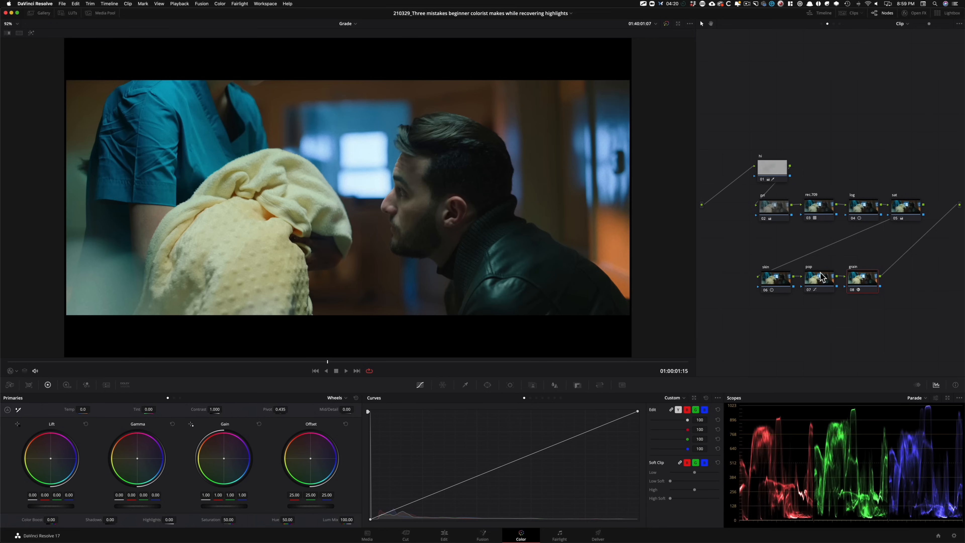
{"action": "key", "text": "backslash"}
{"action": "key", "text": "backslash"}
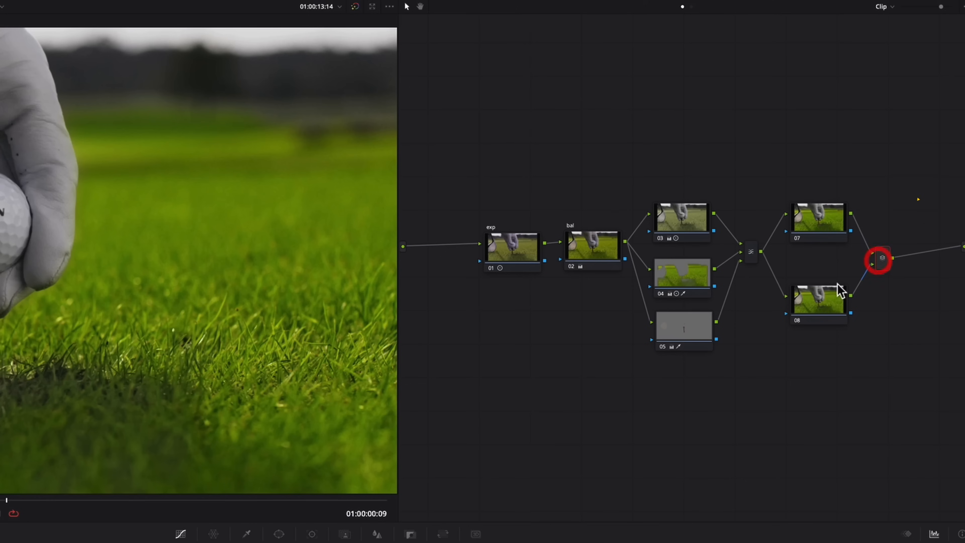
{"action": "left_click", "coordinate": [376, 444]}
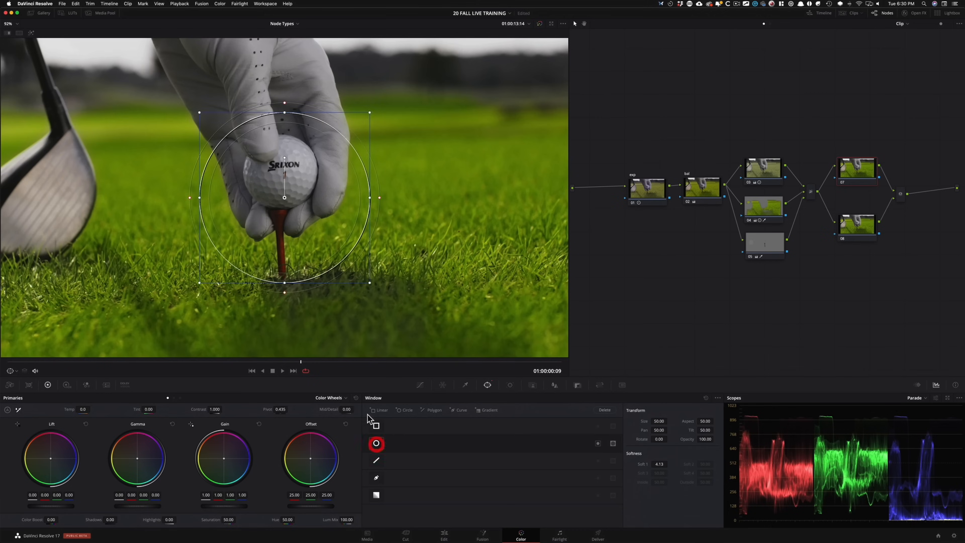
{"action": "left_click_drag", "start_coordinate": [285, 197], "coordinate": [281, 171]}
{"action": "left_click_drag", "start_coordinate": [357, 95], "coordinate": [303, 121]}
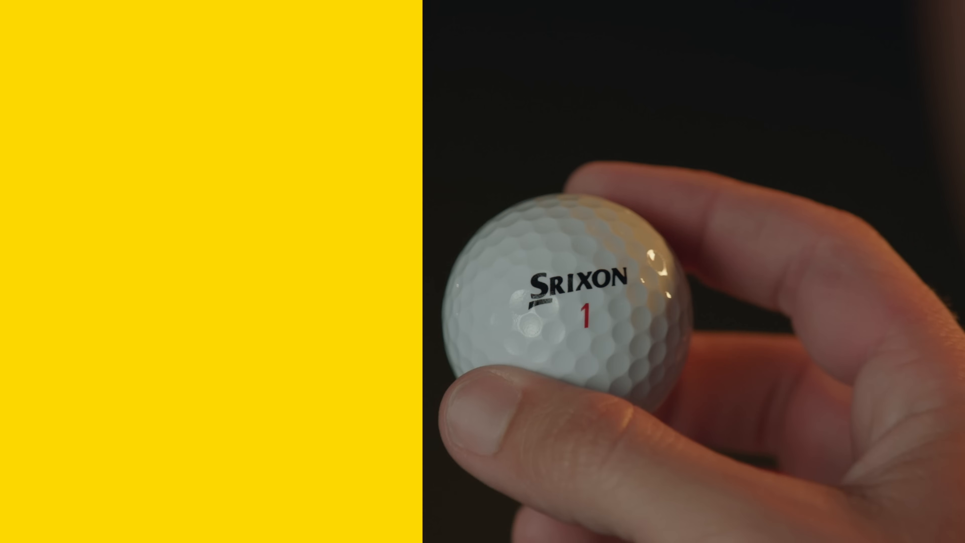